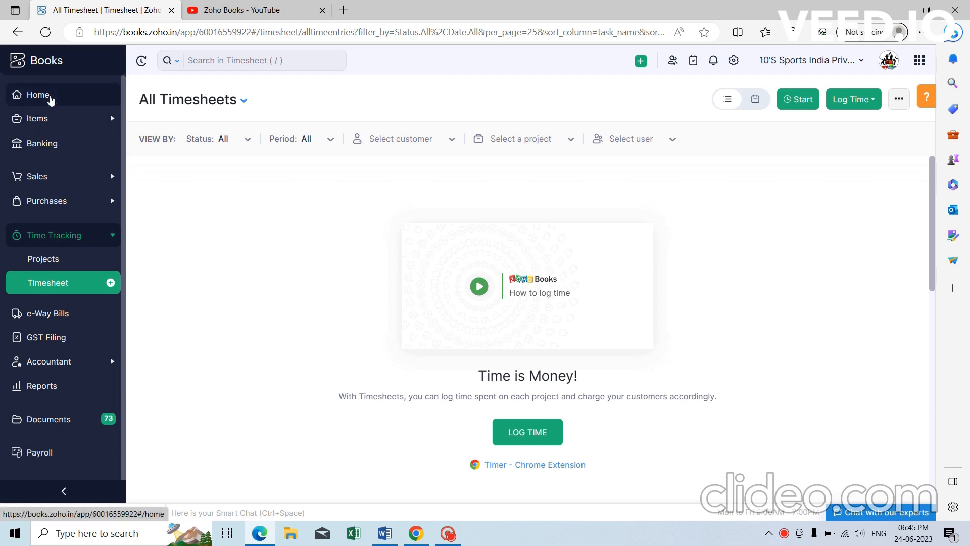
Enable the Time Tracking module so Projects and Timesheet appear, then reopen Settings.
click(50, 99)
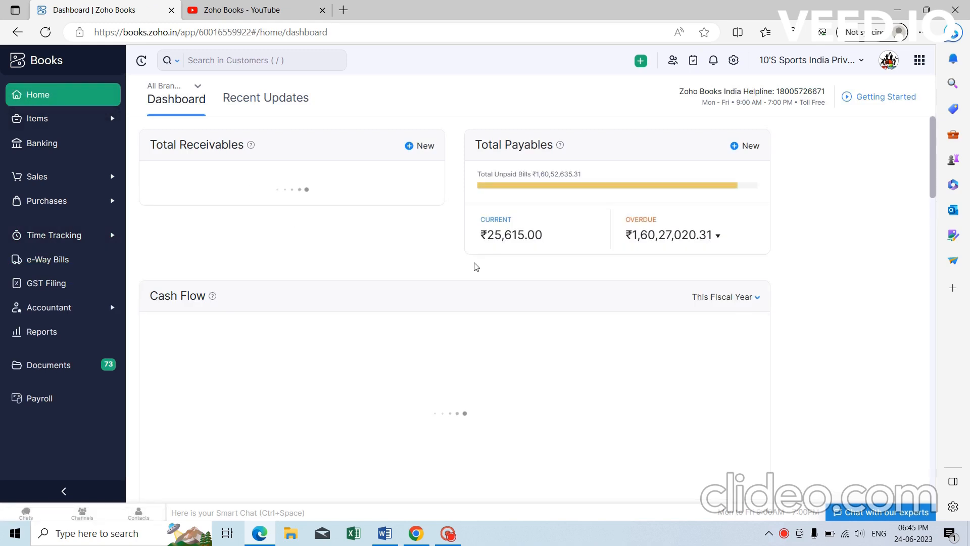
click(733, 60)
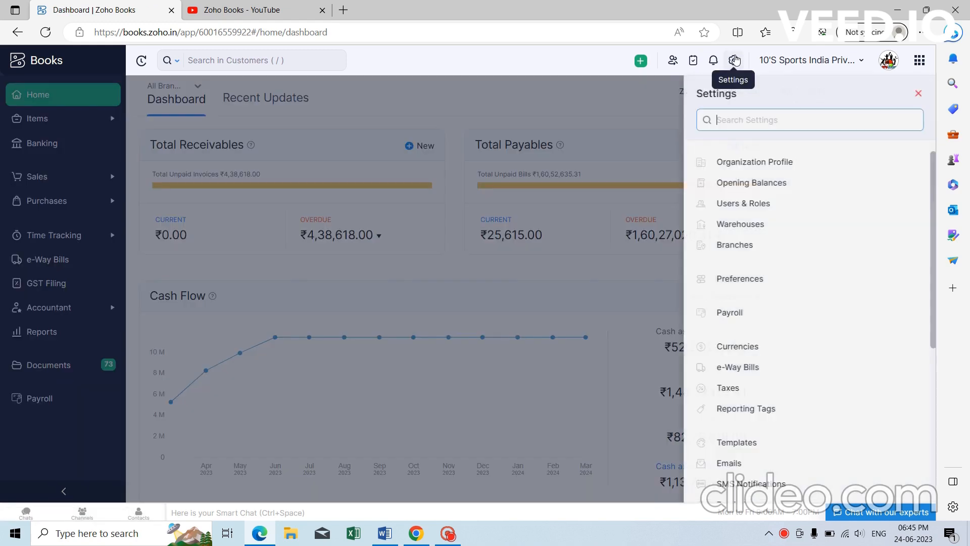
click(771, 284)
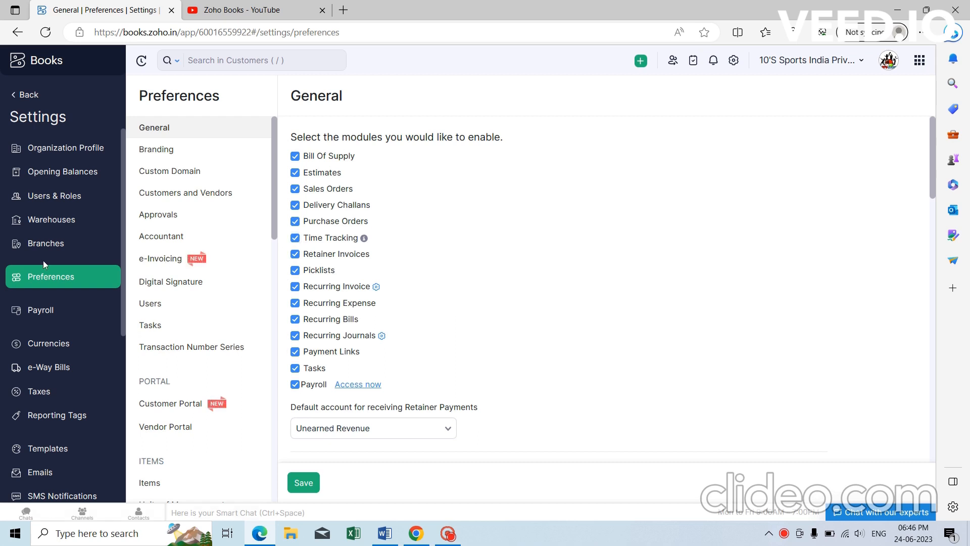
click(30, 96)
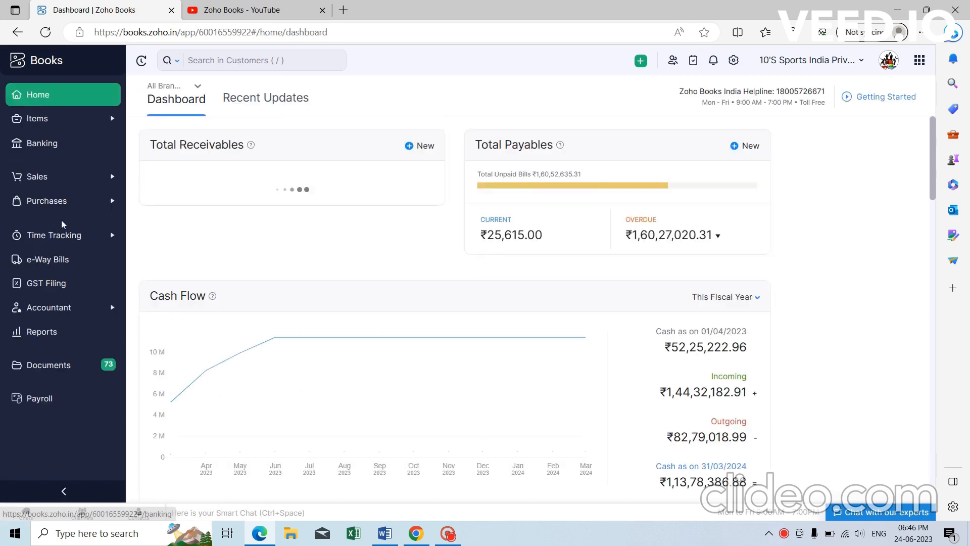
click(66, 241)
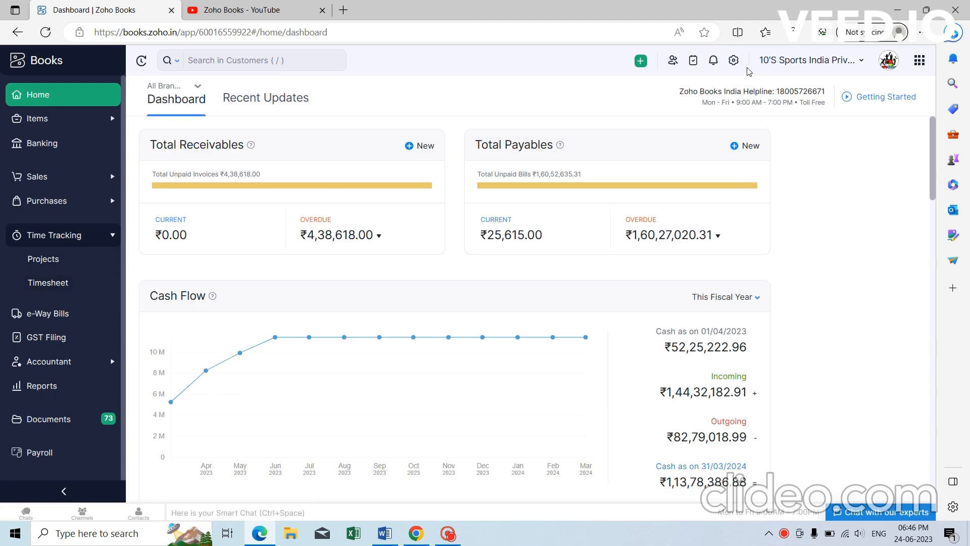
click(733, 60)
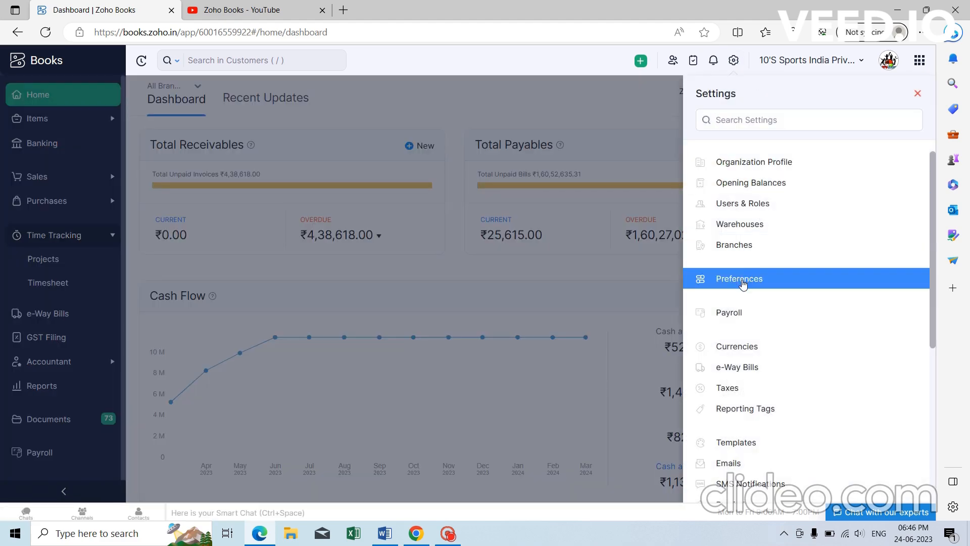
Open the Timesheet preferences under Time Tracking in Preferences.
click(741, 278)
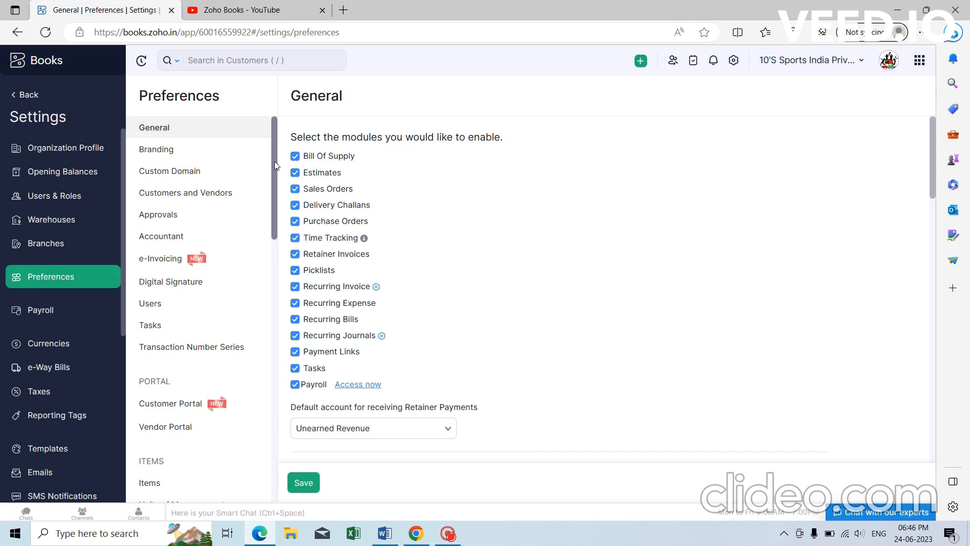
drag(274, 162, 270, 427)
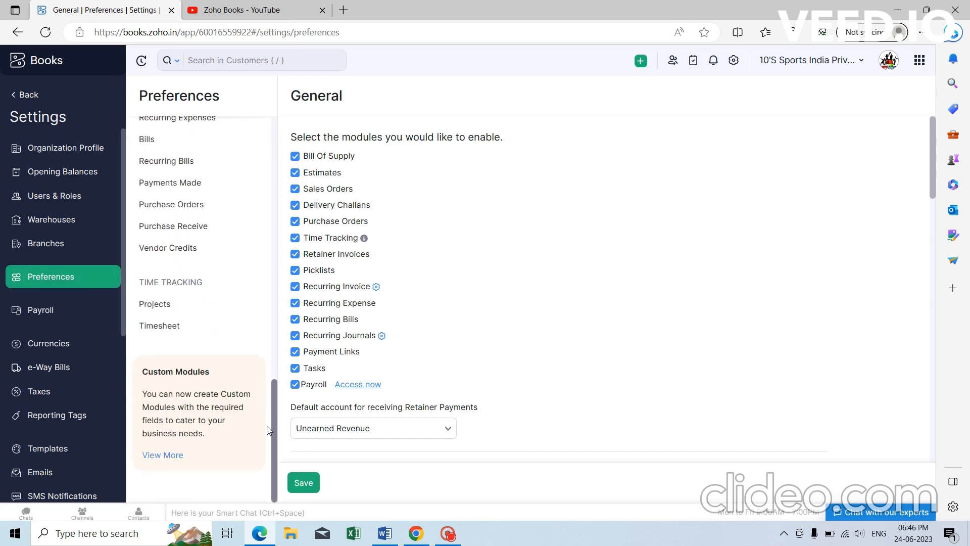
click(171, 304)
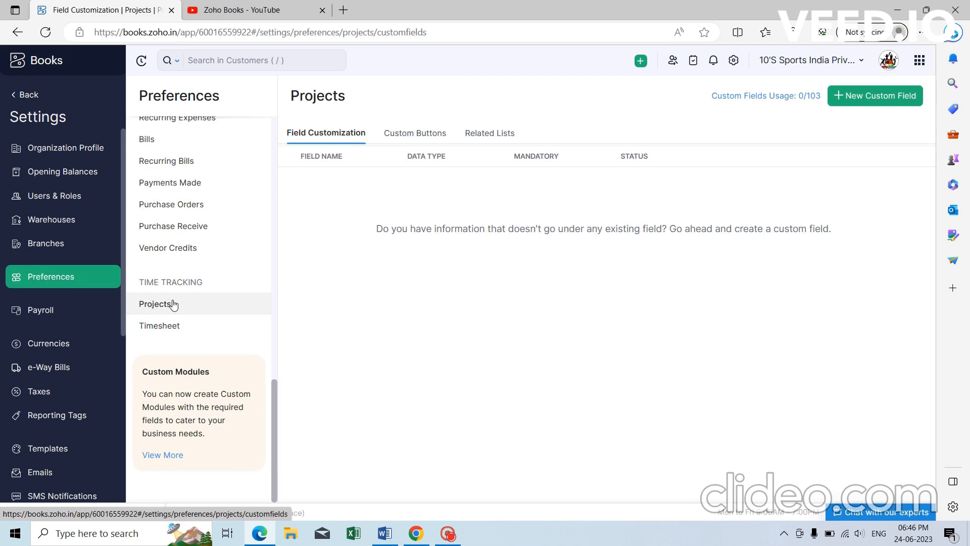
click(173, 328)
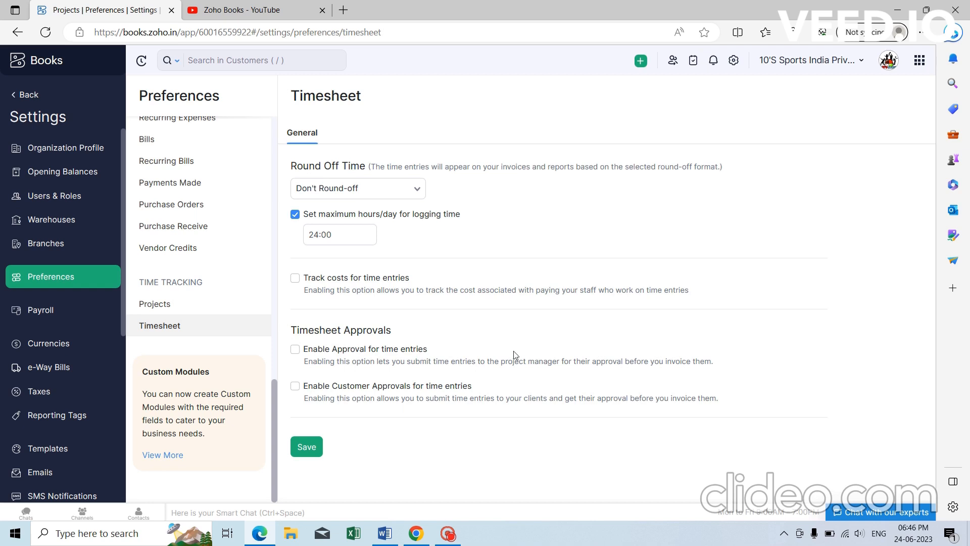
Enable Approval and Enable Customer Approvals for time entries, save, and expand Time Tracking.
click(296, 349)
click(295, 387)
click(313, 448)
click(10, 94)
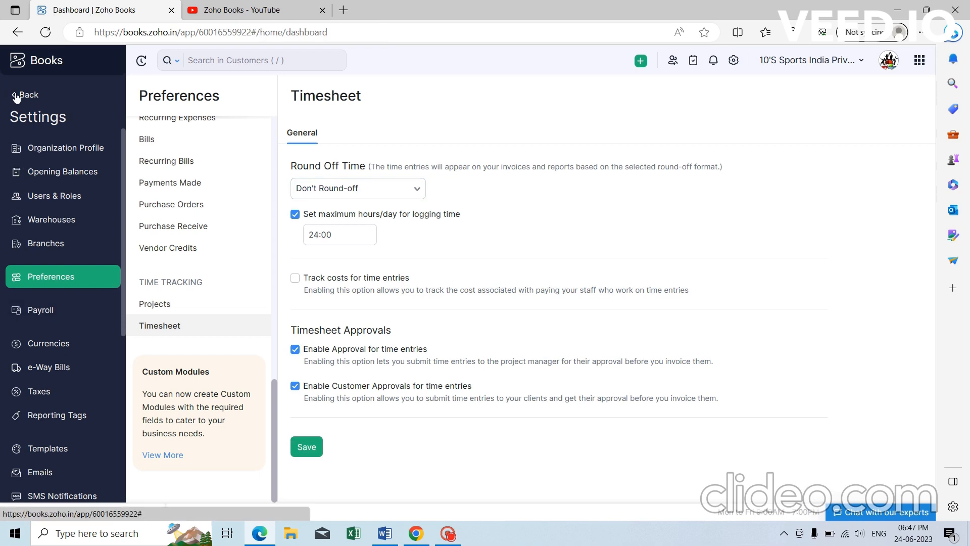
click(59, 235)
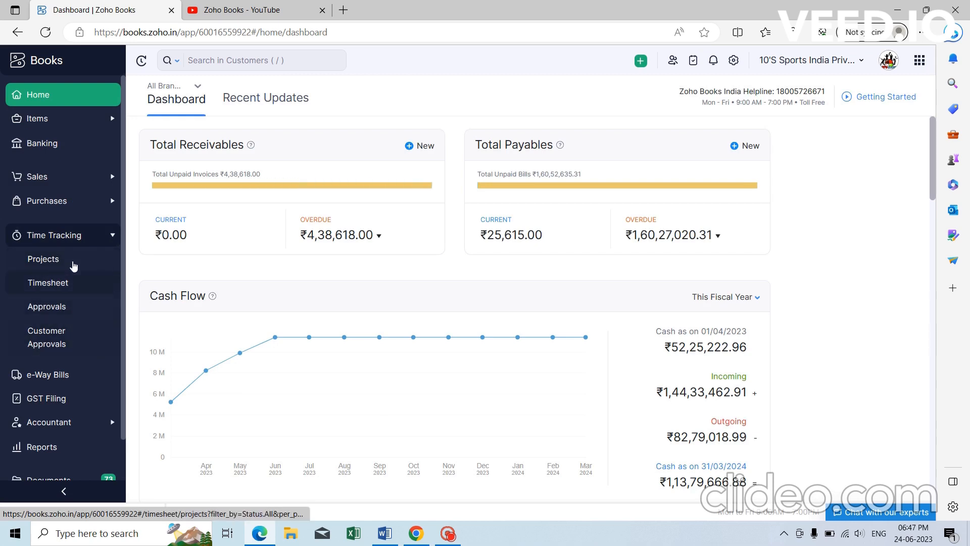
Start a new project named Demo with project code 001.
click(72, 262)
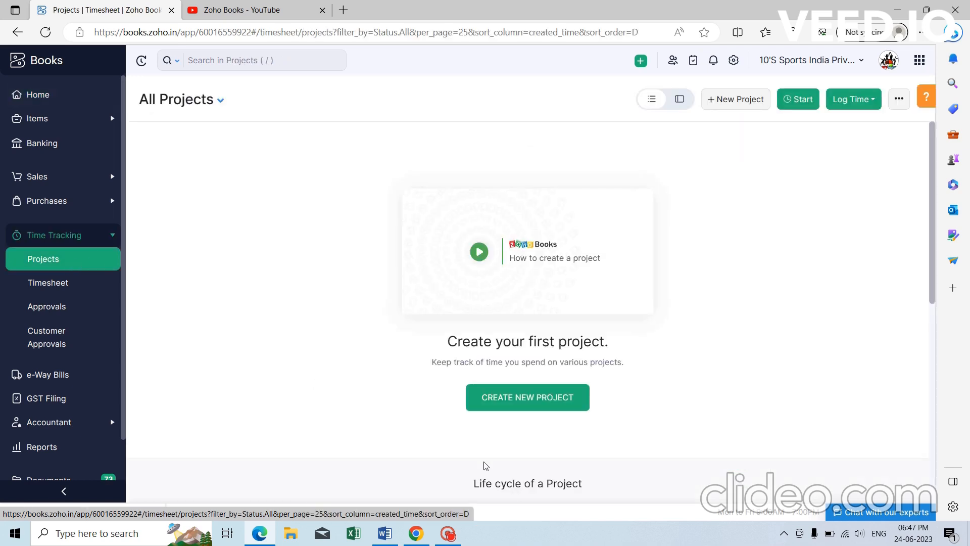
click(537, 400)
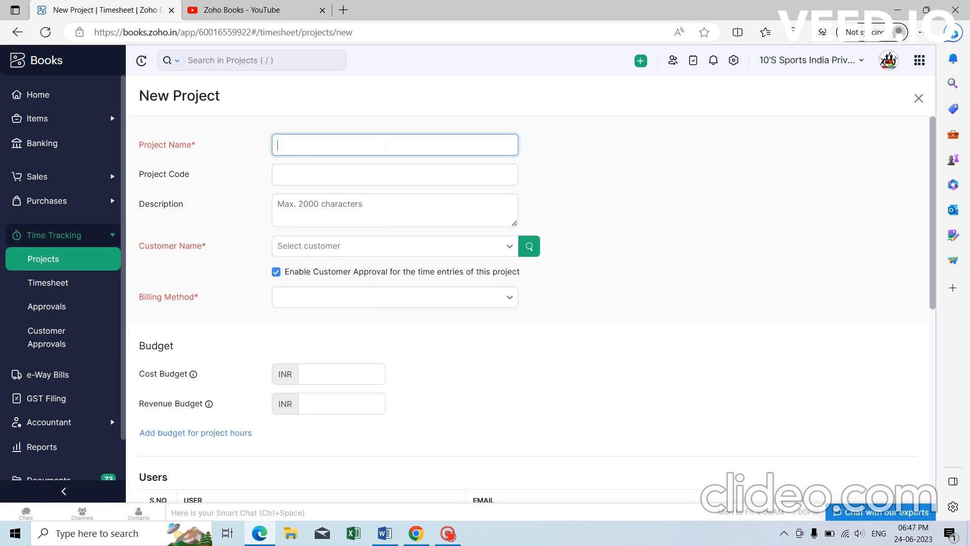
text(Demo)
click(381, 175)
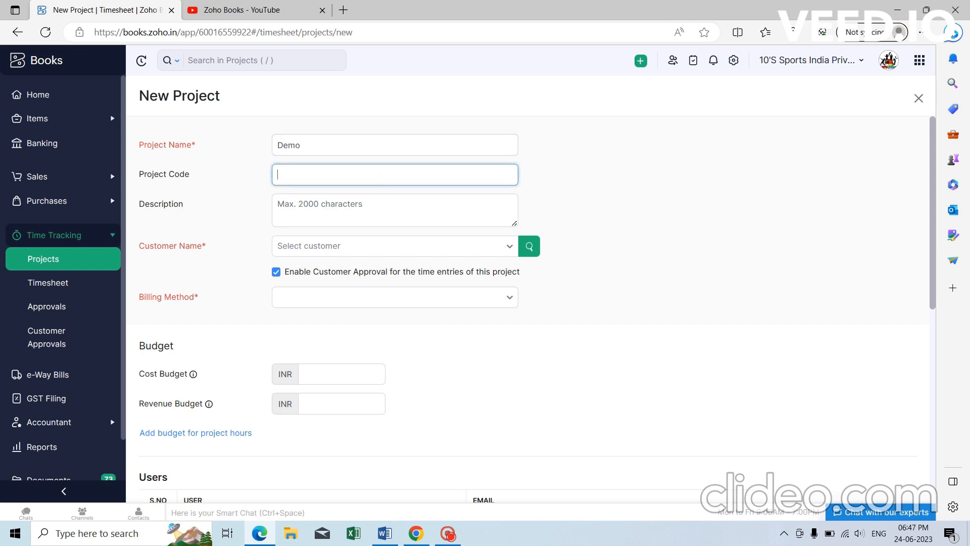
text(001)
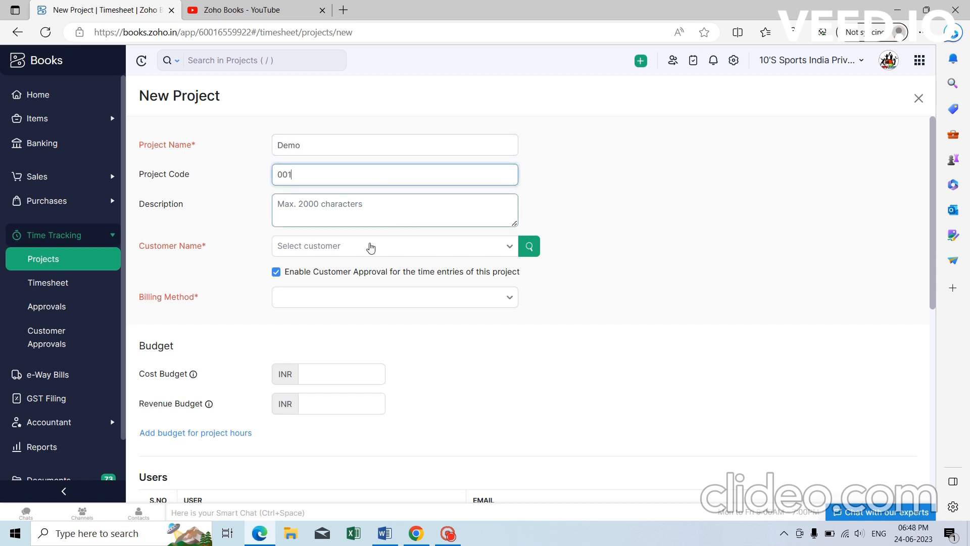
Select the project's customer and keep customer approval of time entries ticked.
click(364, 248)
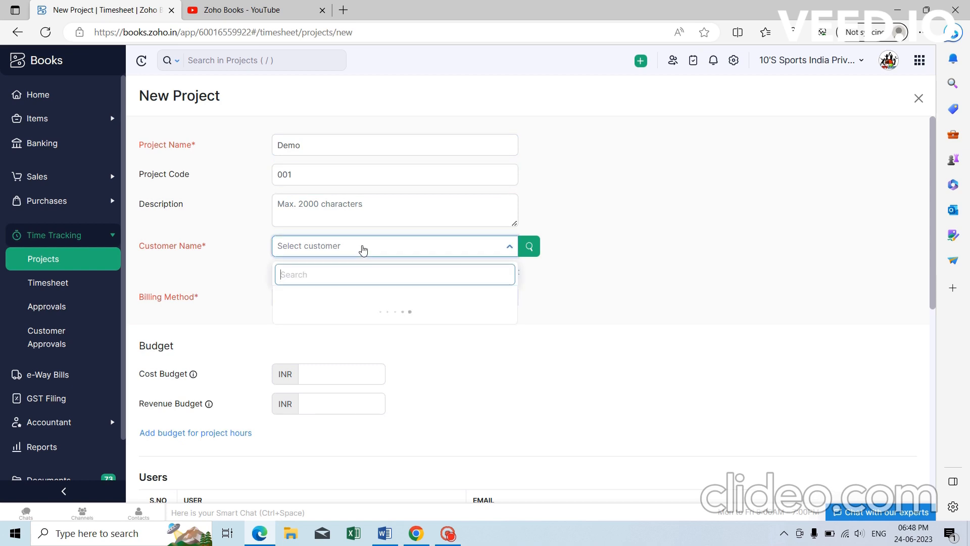
click(367, 301)
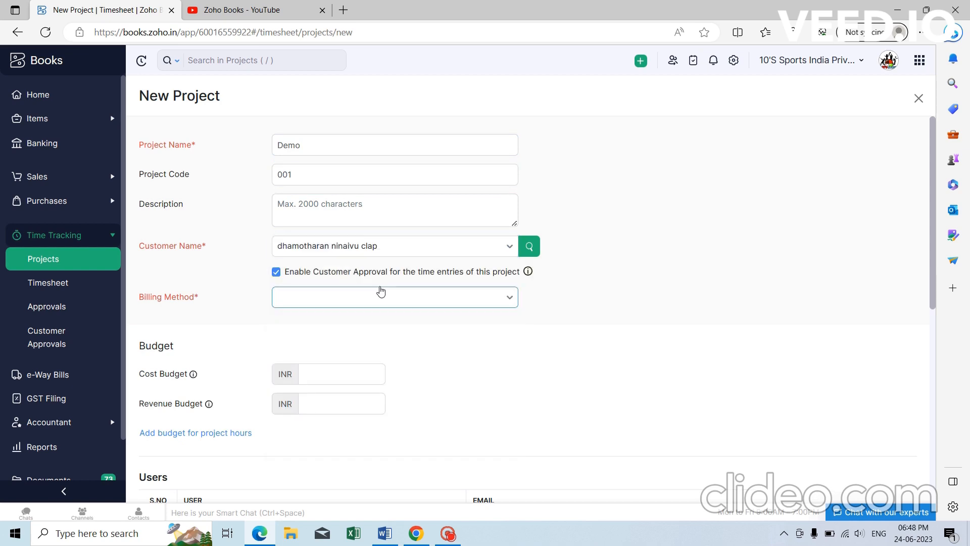
click(322, 276)
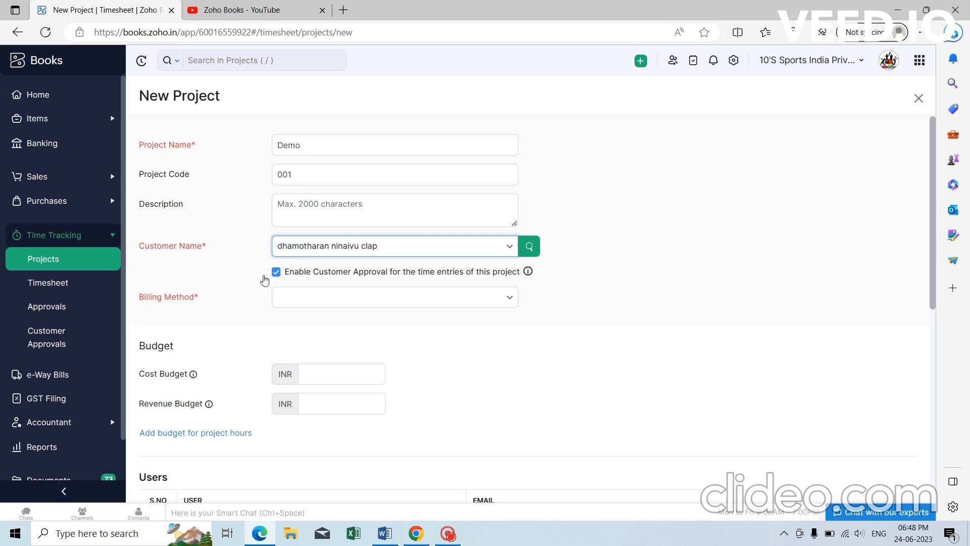
click(310, 302)
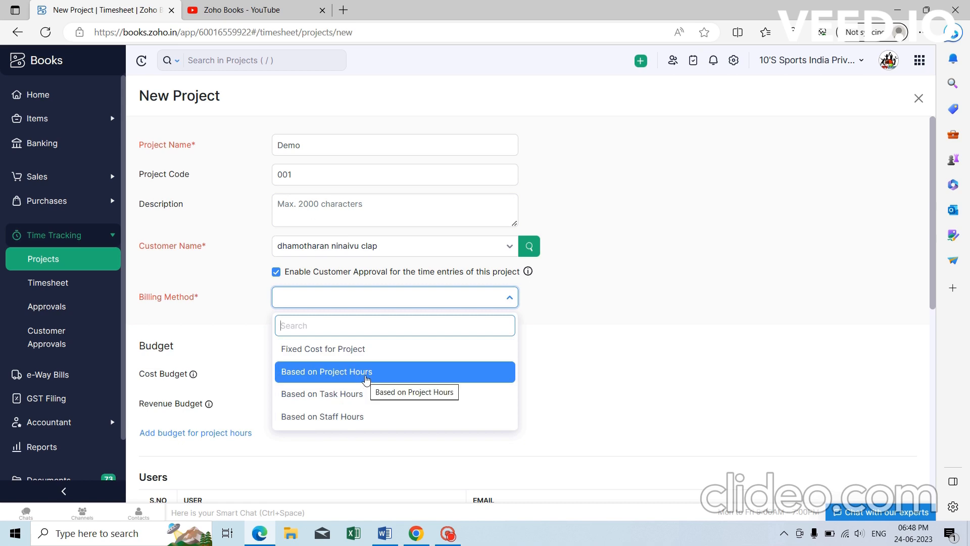
Bill hourly per project at 300, with cost budget 450000 and revenue budget 150000.
click(367, 379)
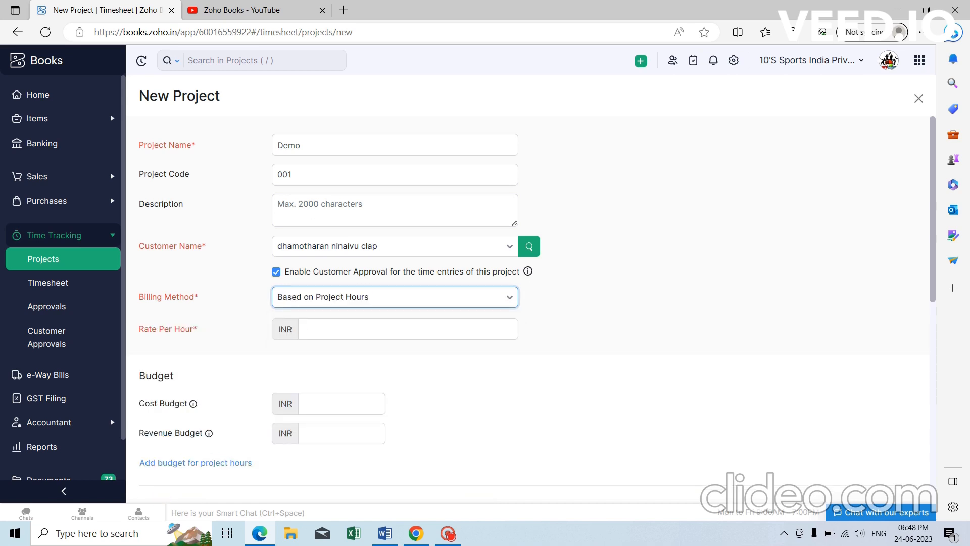
click(339, 328)
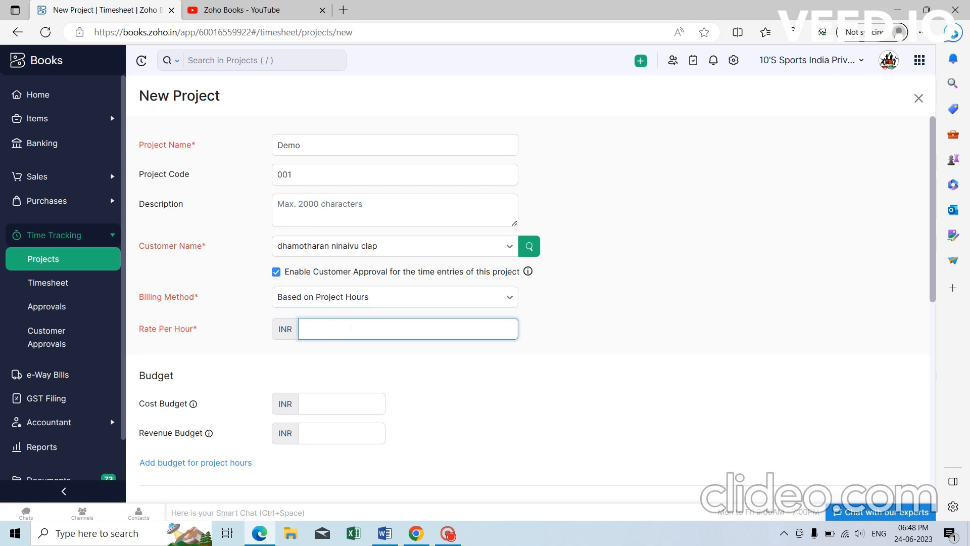
text(300)
scroll(375, 341, down, 2)
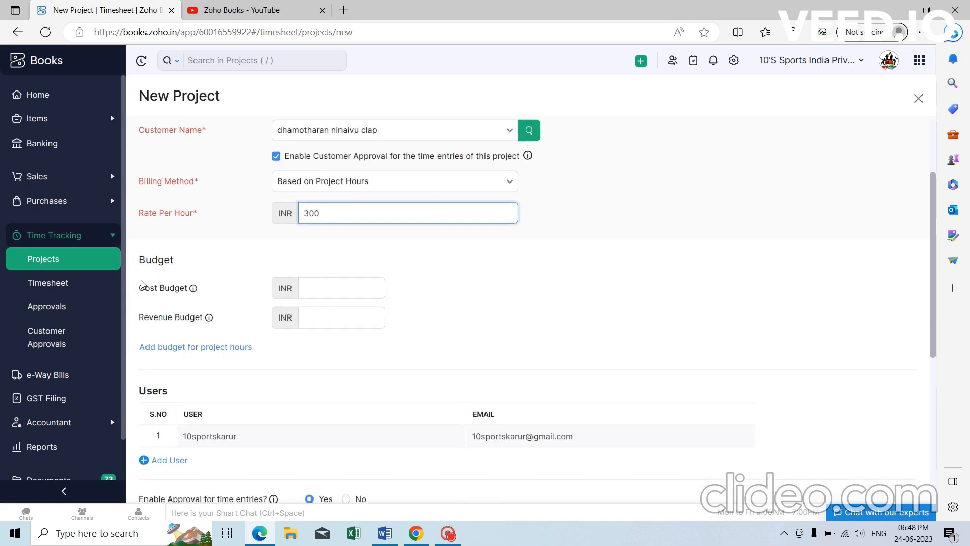
click(316, 288)
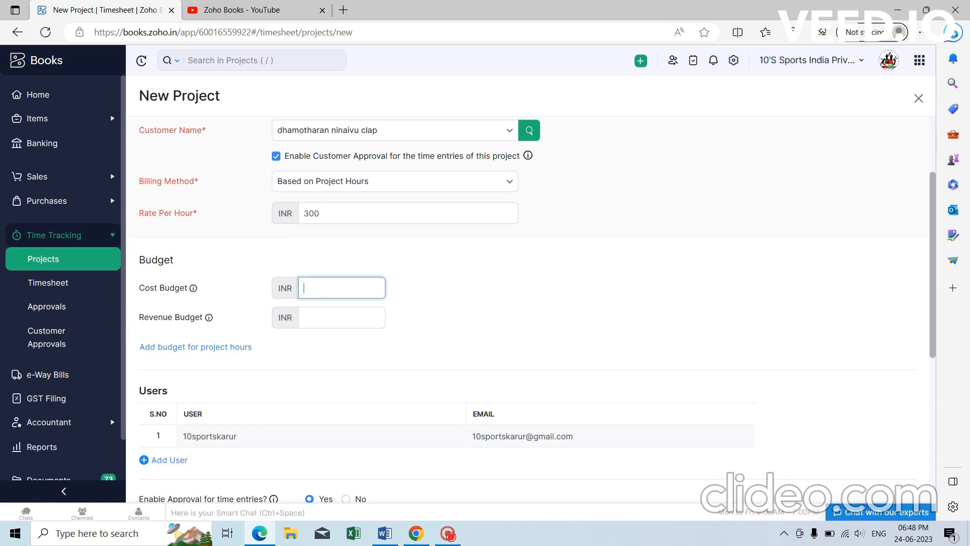
text(450000)
click(338, 318)
text(150000)
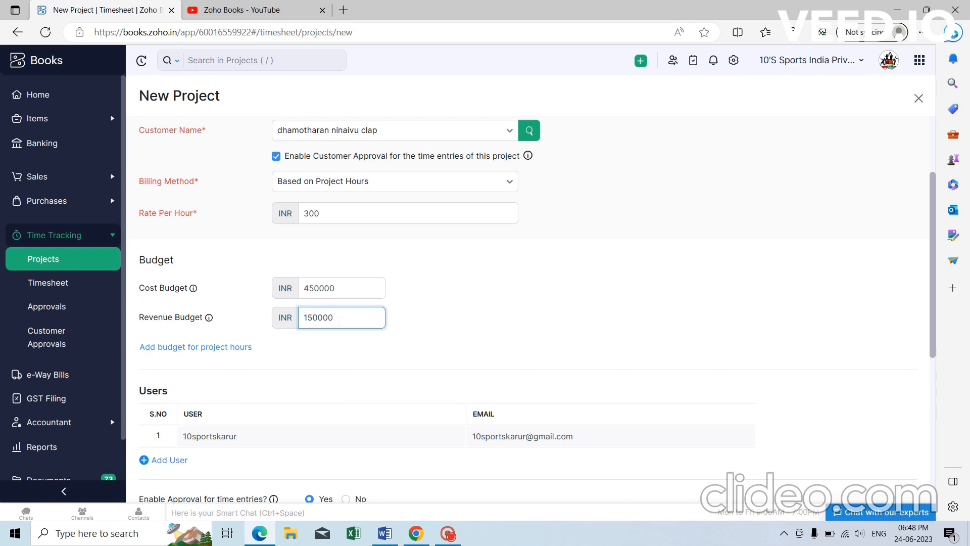
click(443, 326)
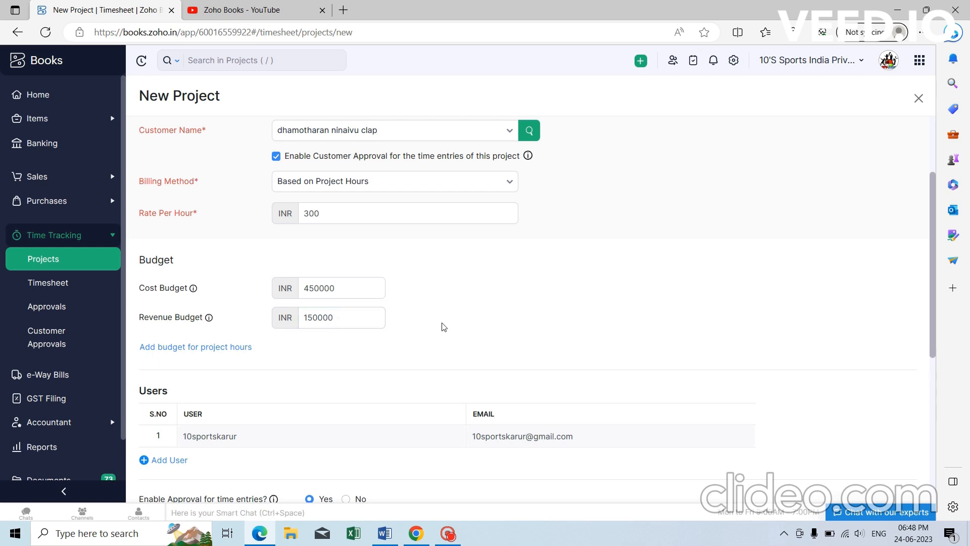
Add a second user, set the project manager as time approver, and save Demo.
scroll(249, 358, down, 2)
scroll(250, 358, down, 1)
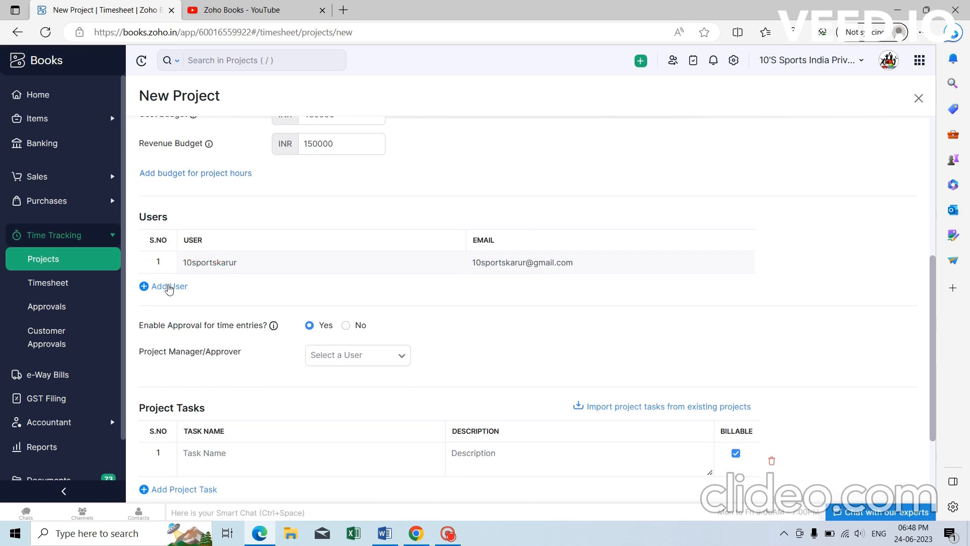
click(169, 286)
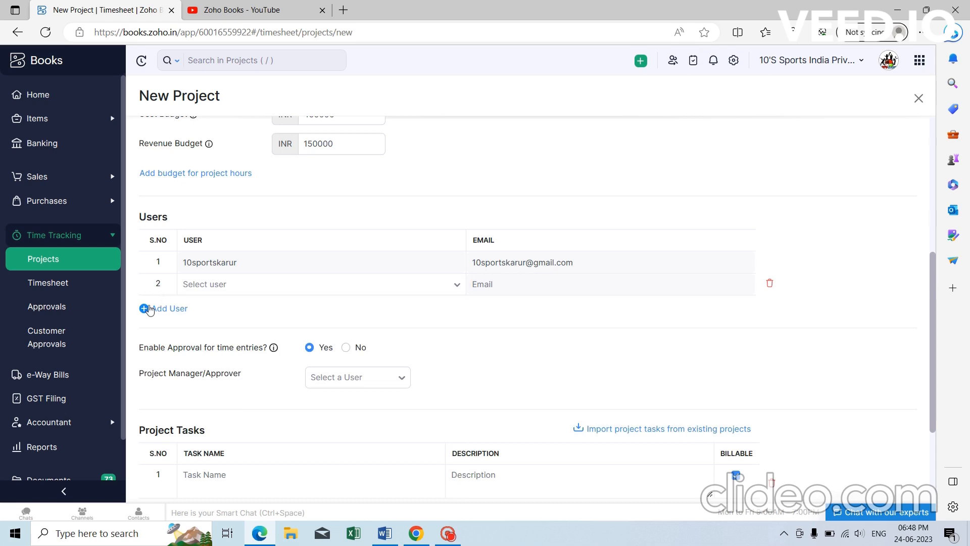
scroll(300, 251, down, 3)
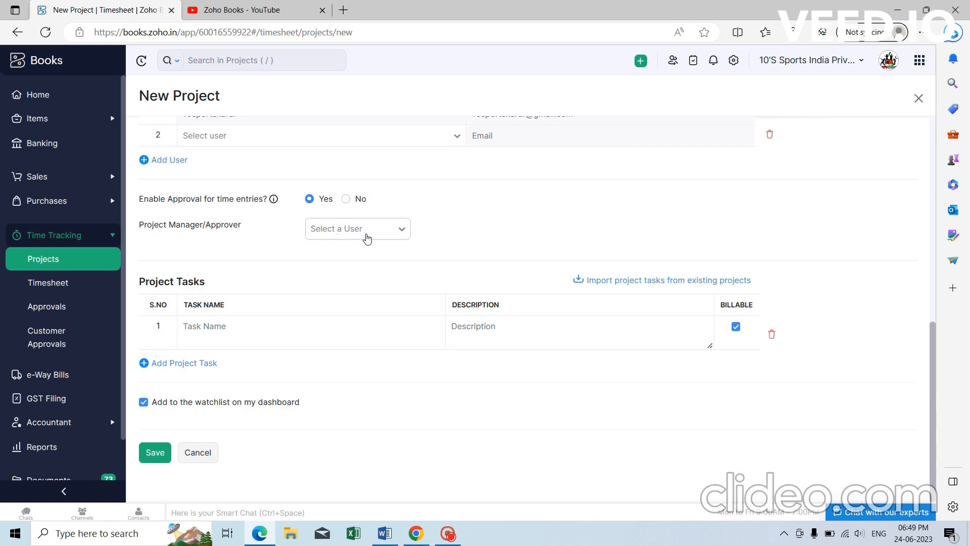
click(373, 233)
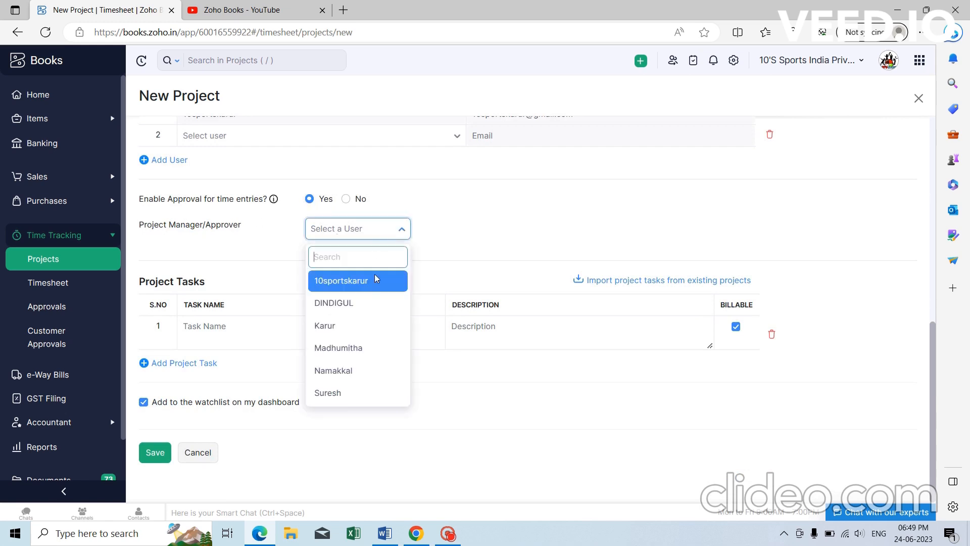
click(377, 279)
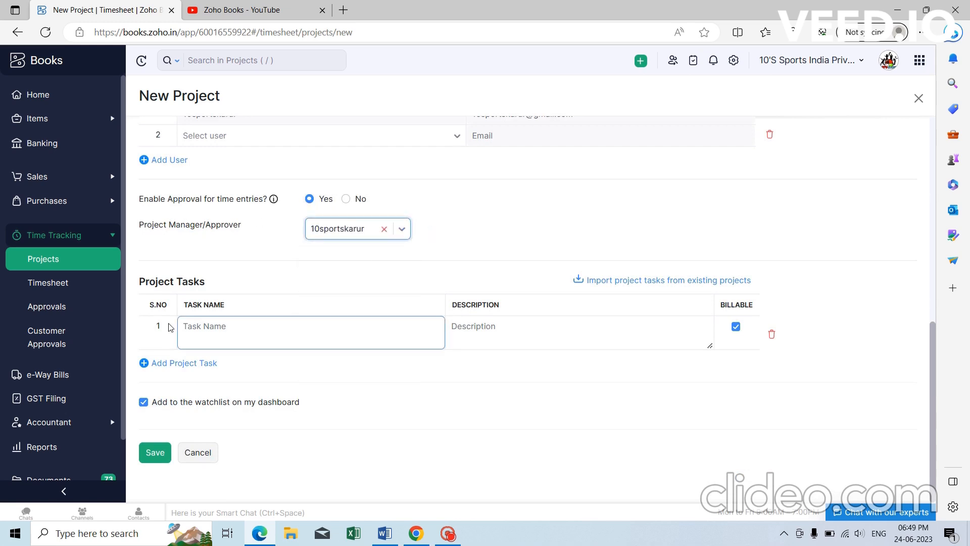
click(233, 326)
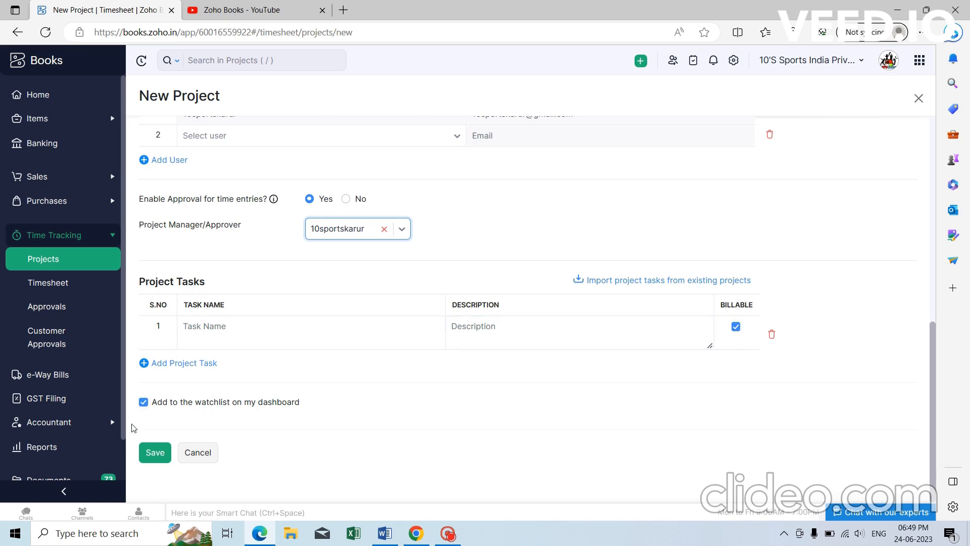
click(152, 453)
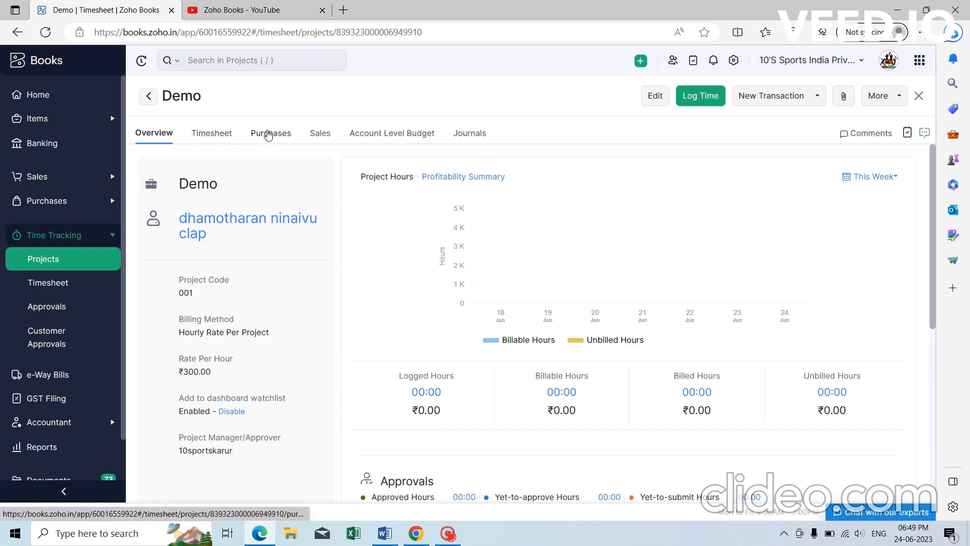
Review the Demo project's Purchases and Sales tabs, then go to Purchases > Bills.
click(268, 134)
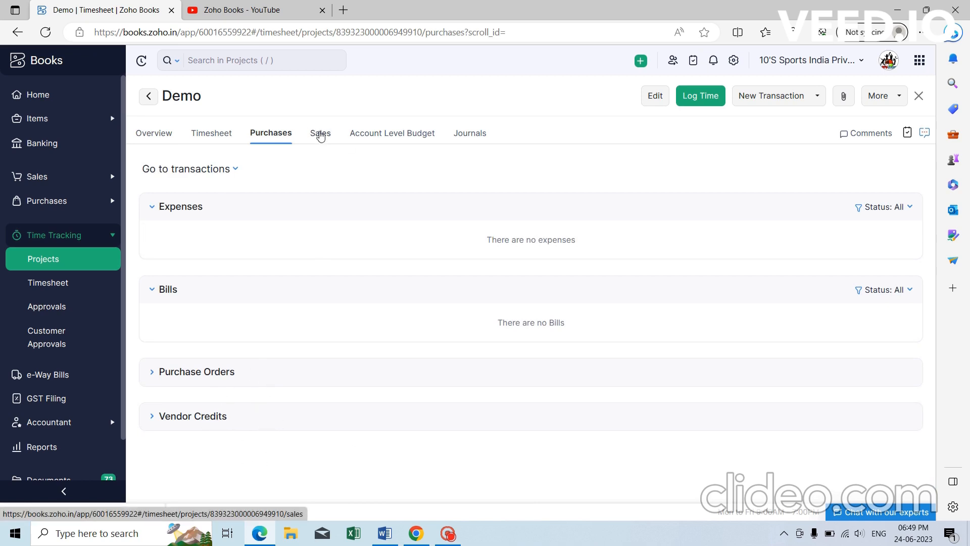
click(322, 145)
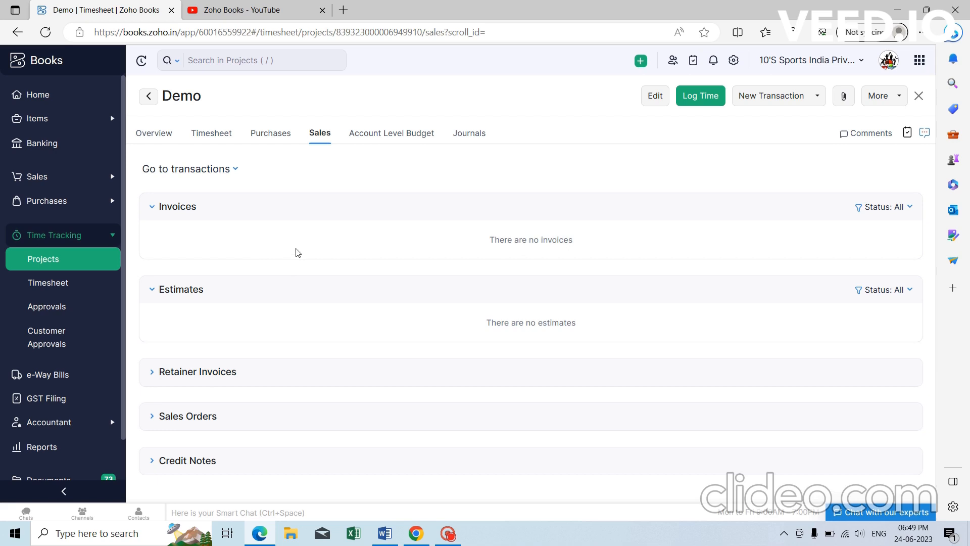
click(262, 134)
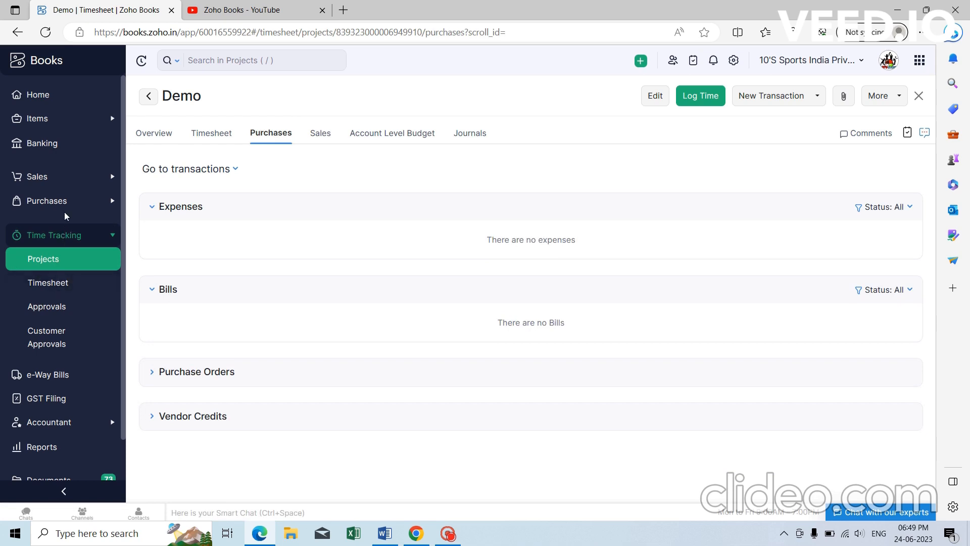
click(71, 201)
click(58, 344)
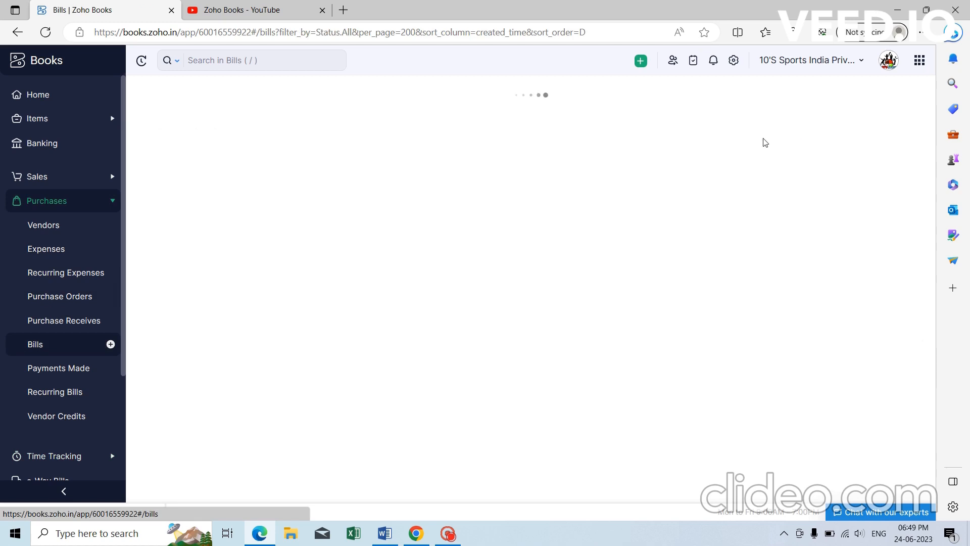
Start a new bill with vendor Akshaya Marketing-Madurai.
click(872, 96)
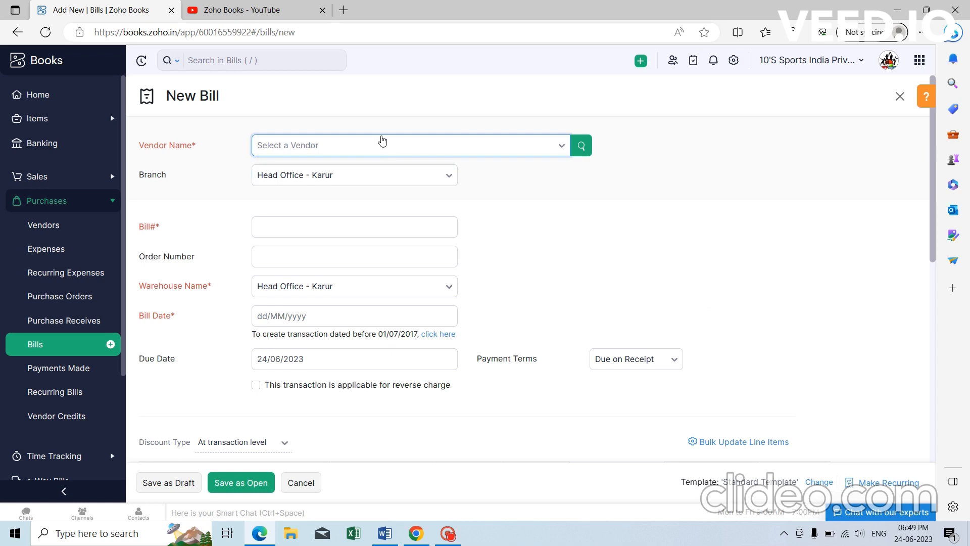
click(382, 141)
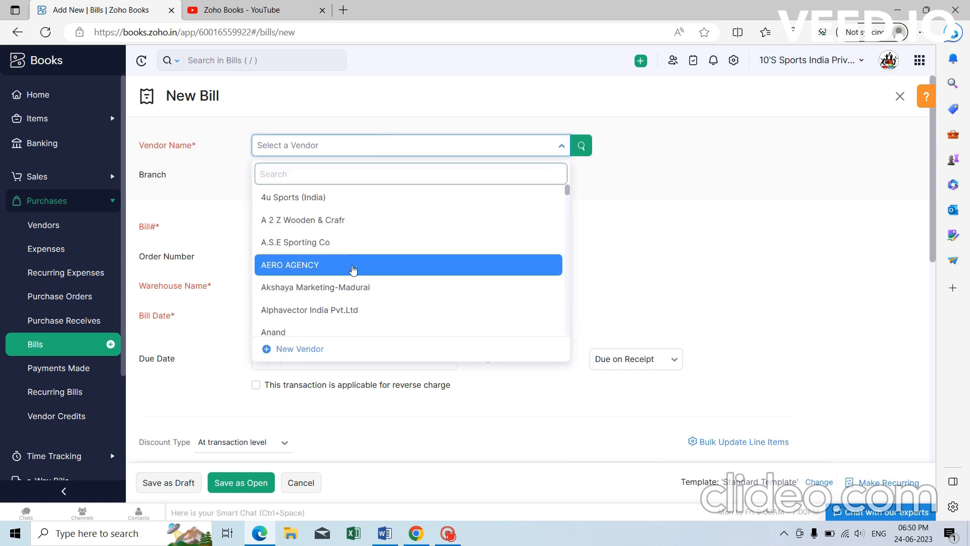
click(354, 291)
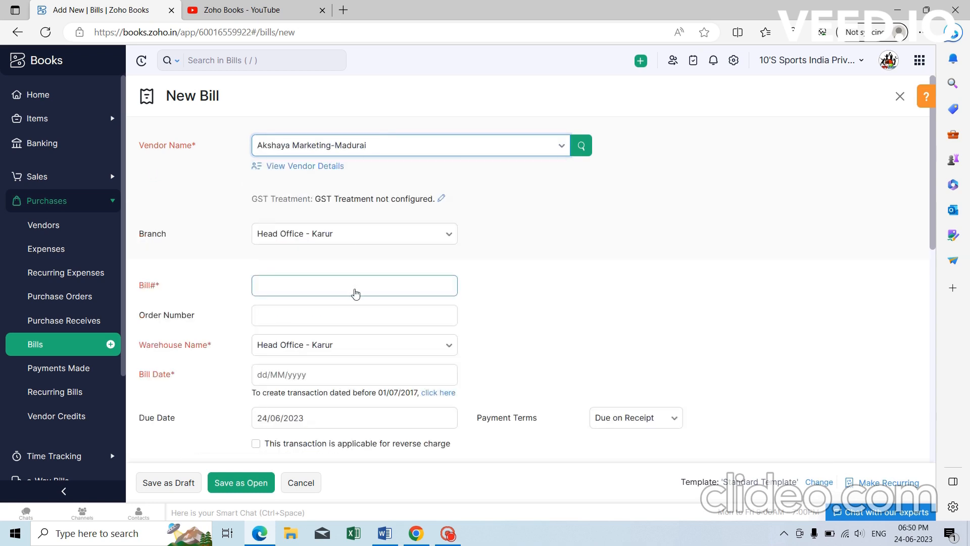
scroll(500, 217, down, 2)
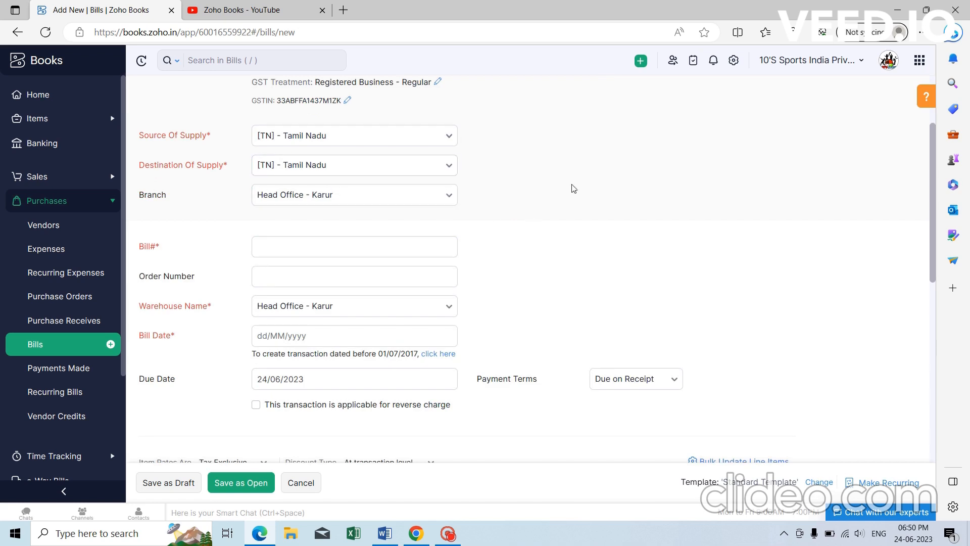
scroll(571, 189, down, 1)
Enter bill number 123 and set the bill date to 24/06/2023.
click(346, 189)
text(123)
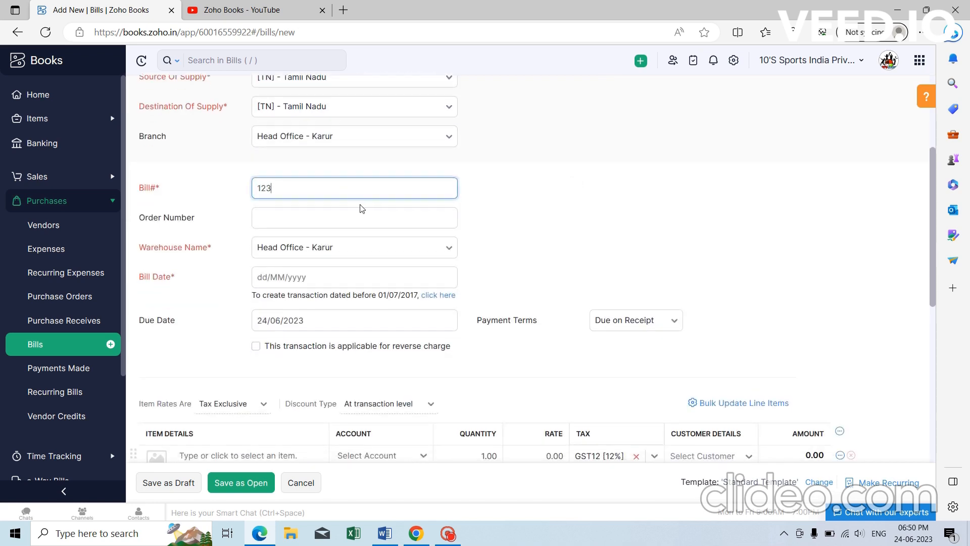
scroll(362, 208, down, 1)
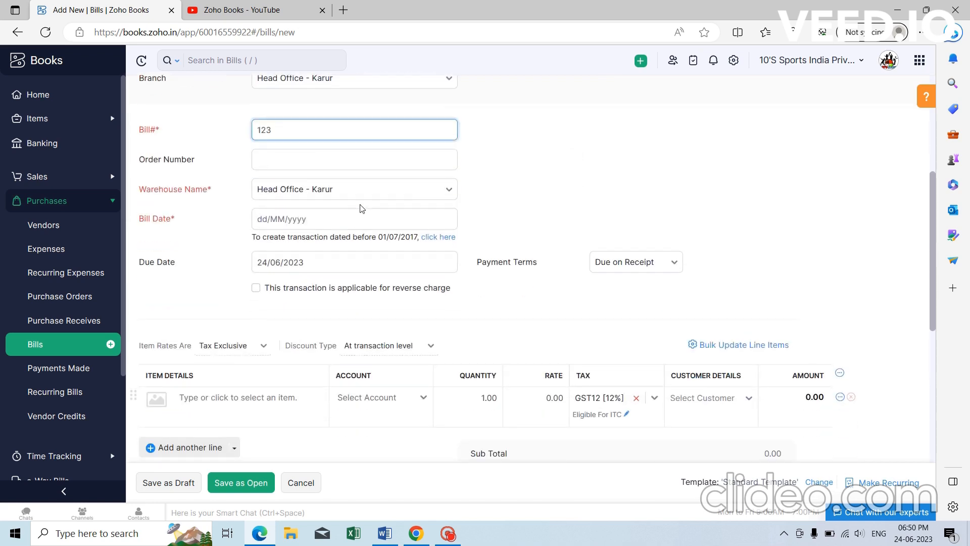
click(360, 214)
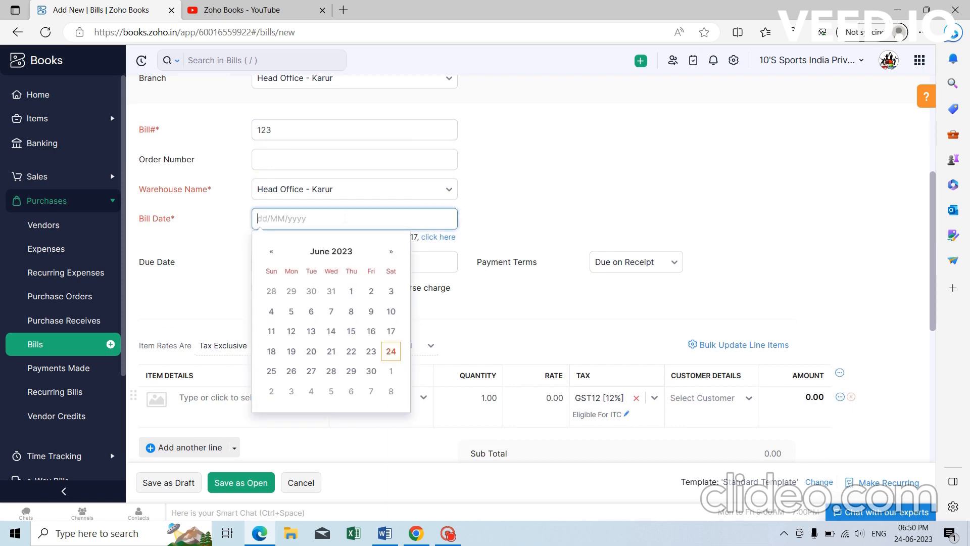
click(390, 351)
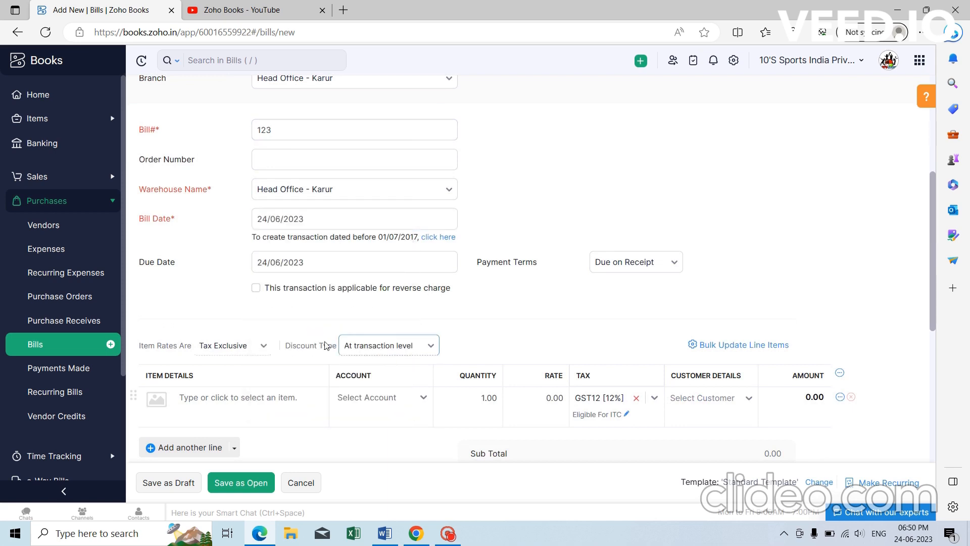
scroll(304, 246, down, 1)
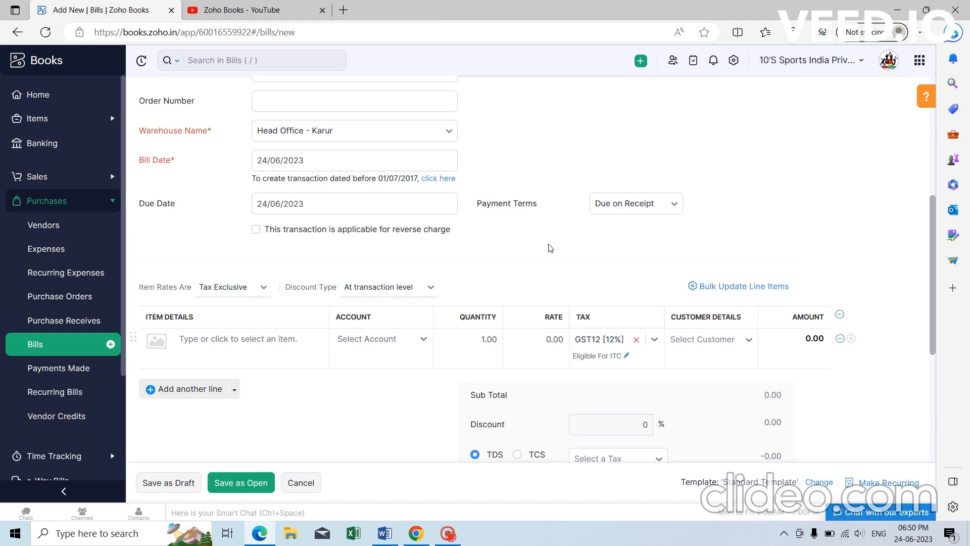
scroll(368, 267, down, 5)
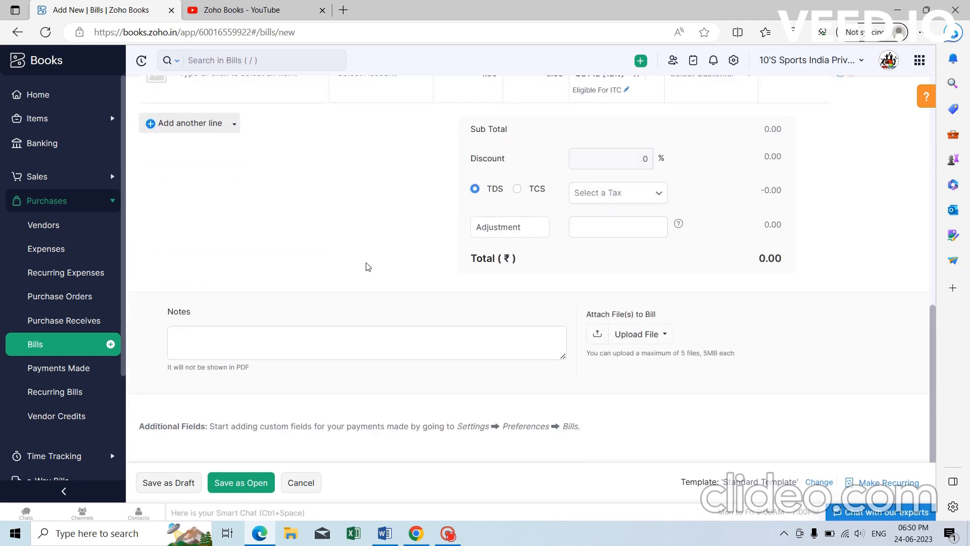
scroll(368, 266, up, 1)
scroll(368, 266, up, 10)
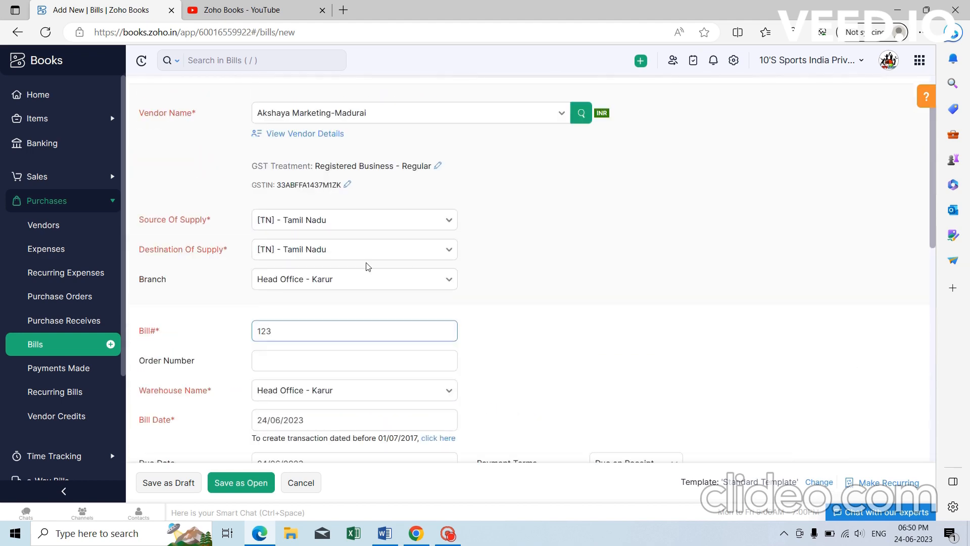
scroll(346, 233, down, 1)
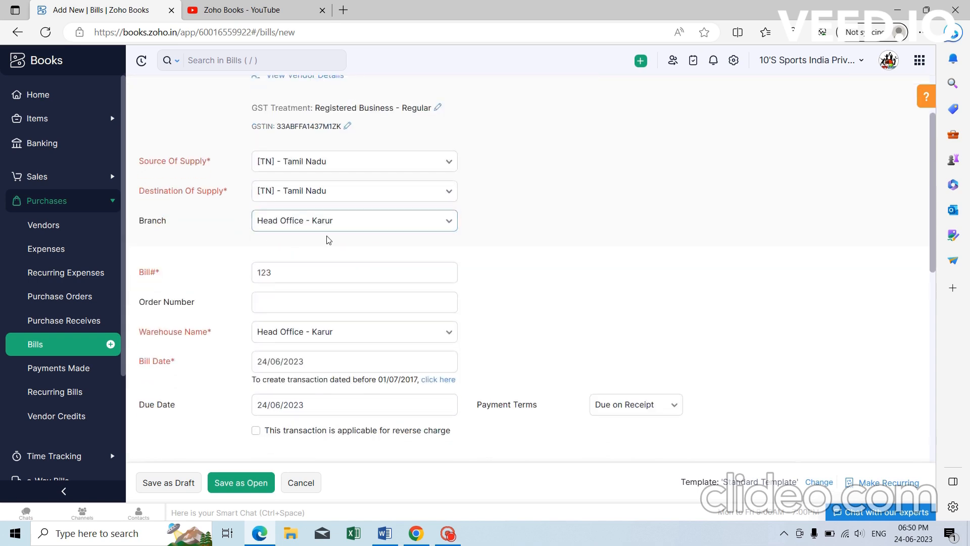
scroll(335, 272, down, 2)
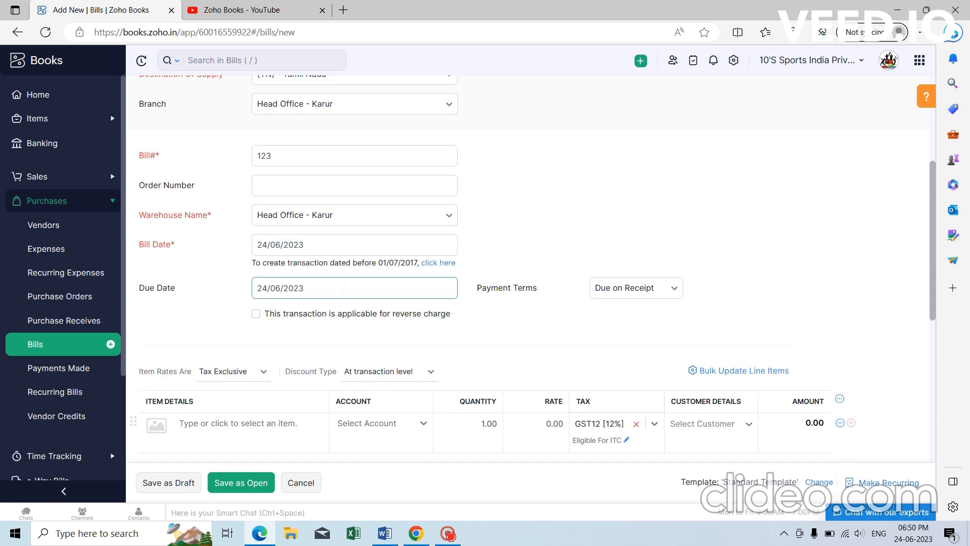
scroll(343, 283, down, 2)
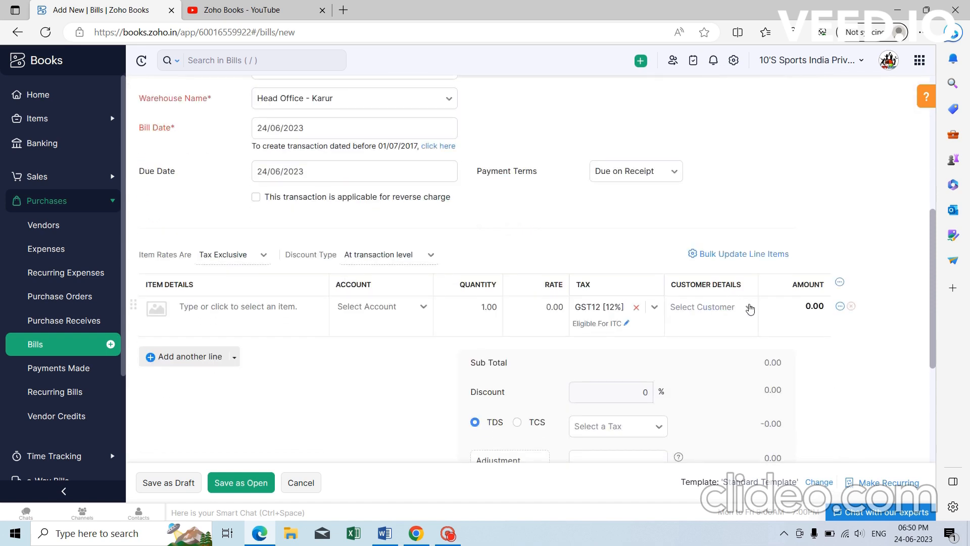
Assign the line to the project's customer and add item 0011-3 at rate 1500.
click(743, 307)
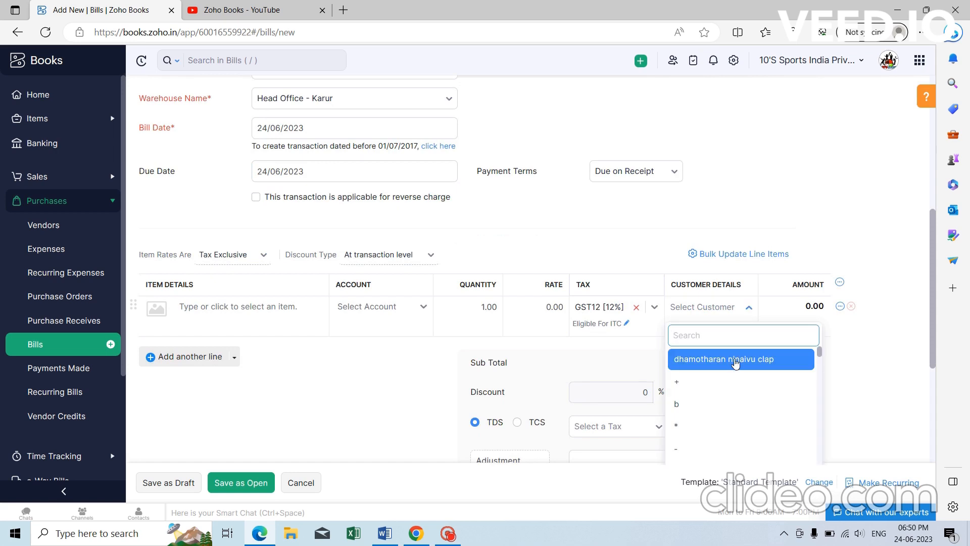
click(733, 358)
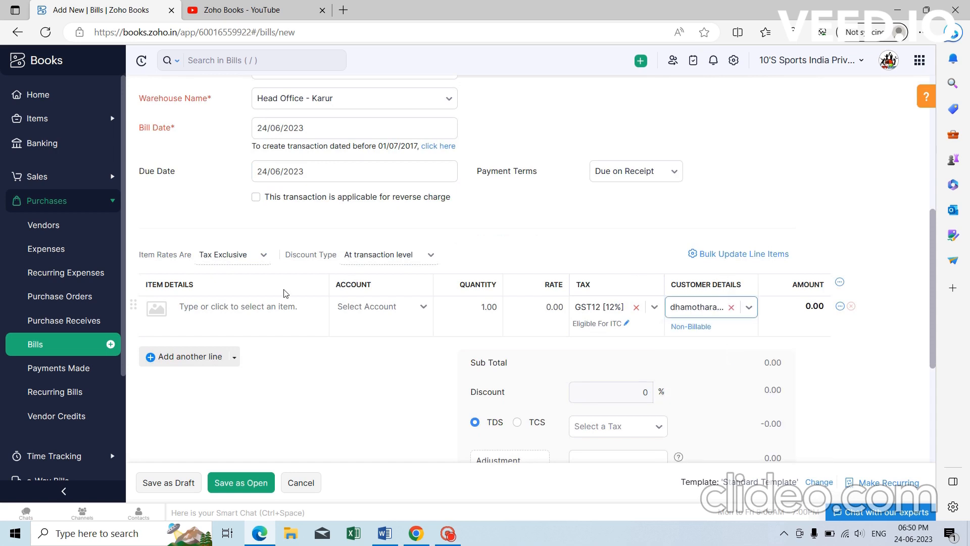
click(283, 307)
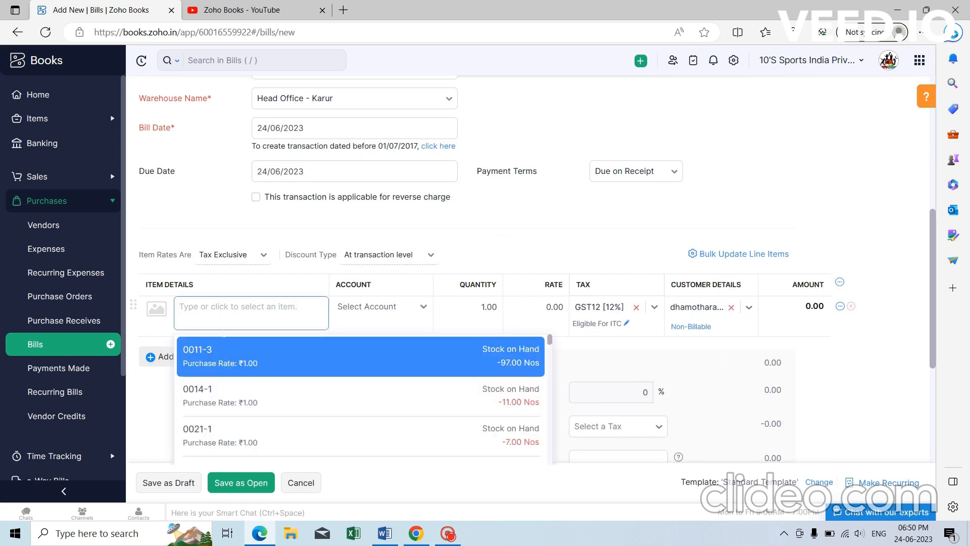
click(225, 360)
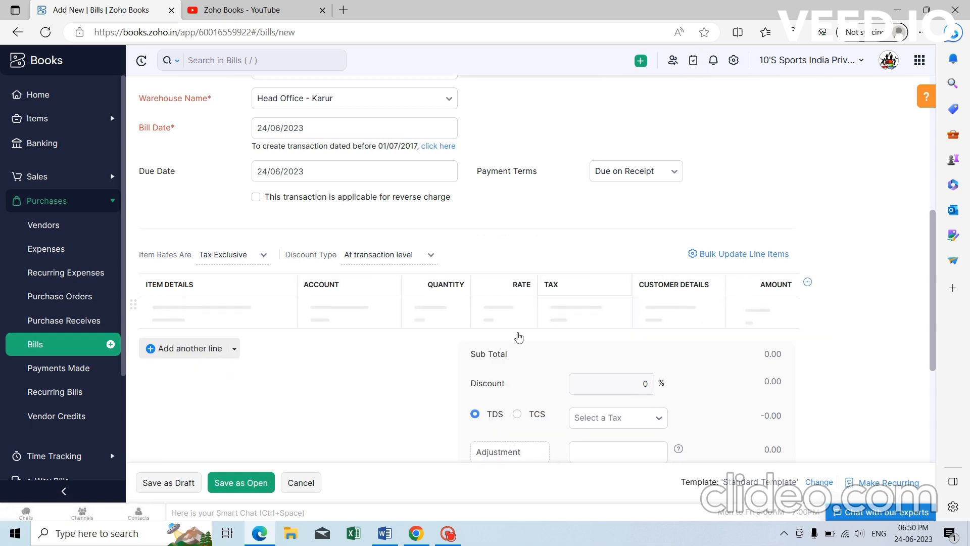
click(548, 308)
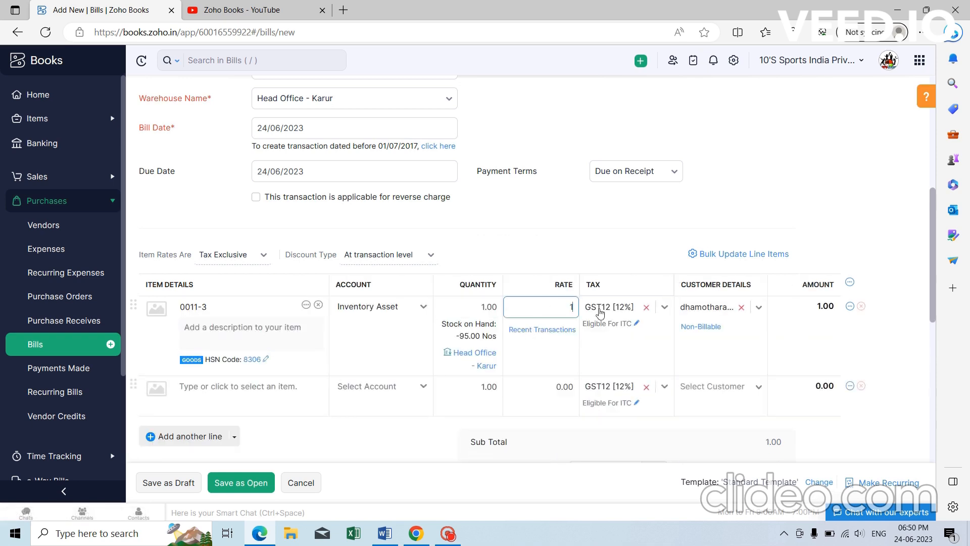
click(844, 208)
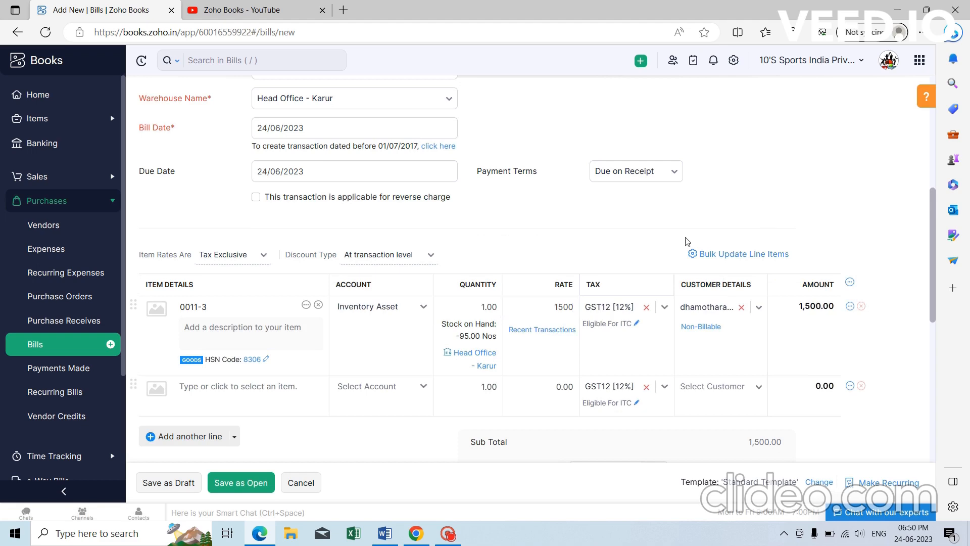
Save bill 123 totalling ₹1,680.00 and reopen it for editing.
scroll(592, 302, down, 7)
scroll(593, 302, down, 1)
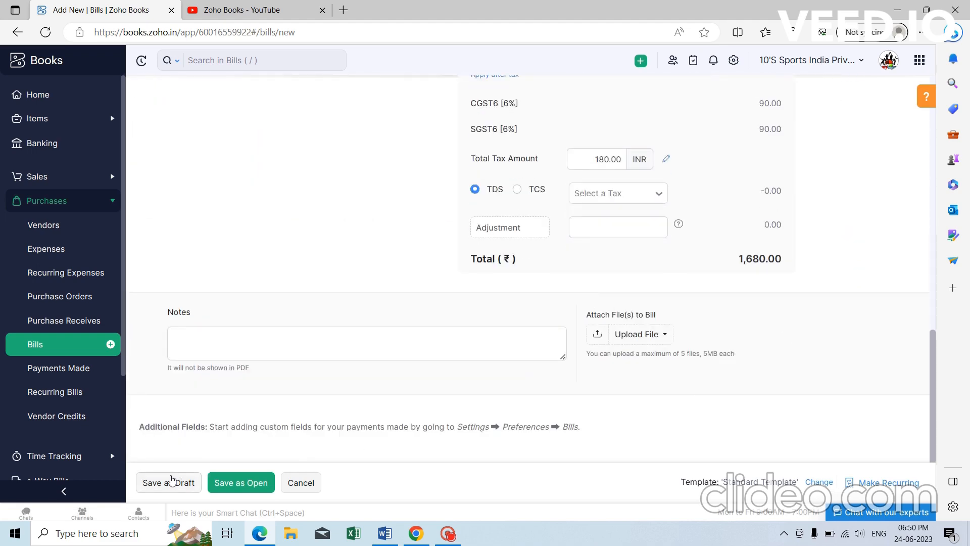
click(171, 483)
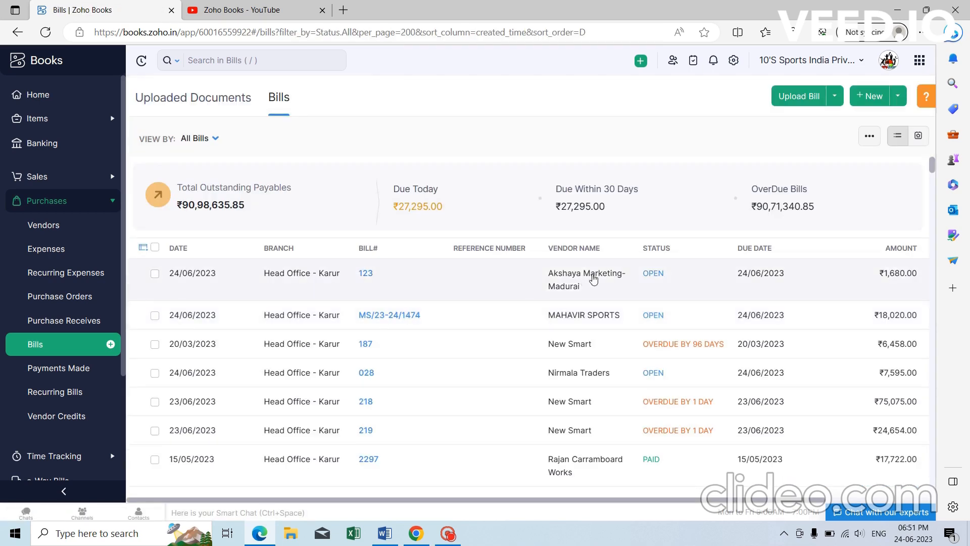
click(593, 280)
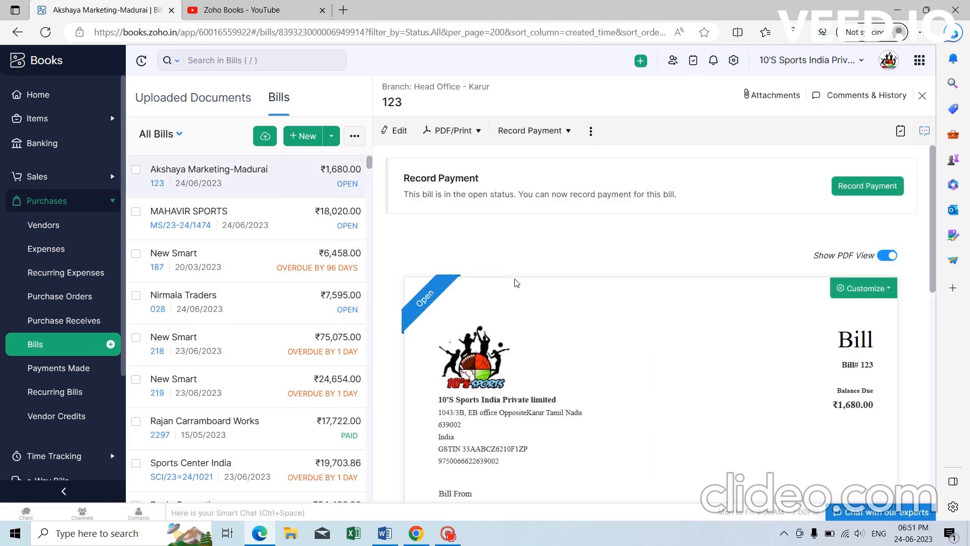
click(395, 132)
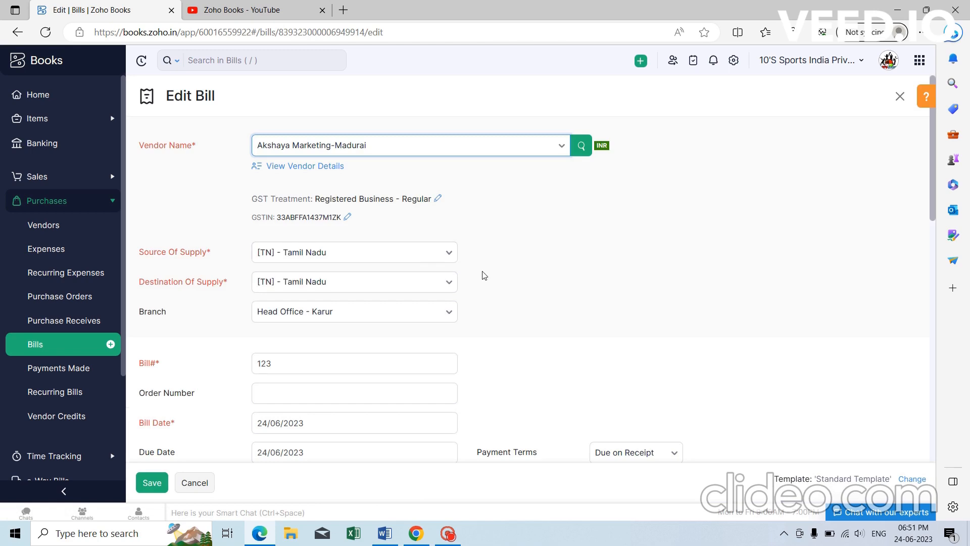
Reselect the line's customer, mark the 0011-3 line Billable, and assign it to project Demo.
scroll(484, 275, down, 7)
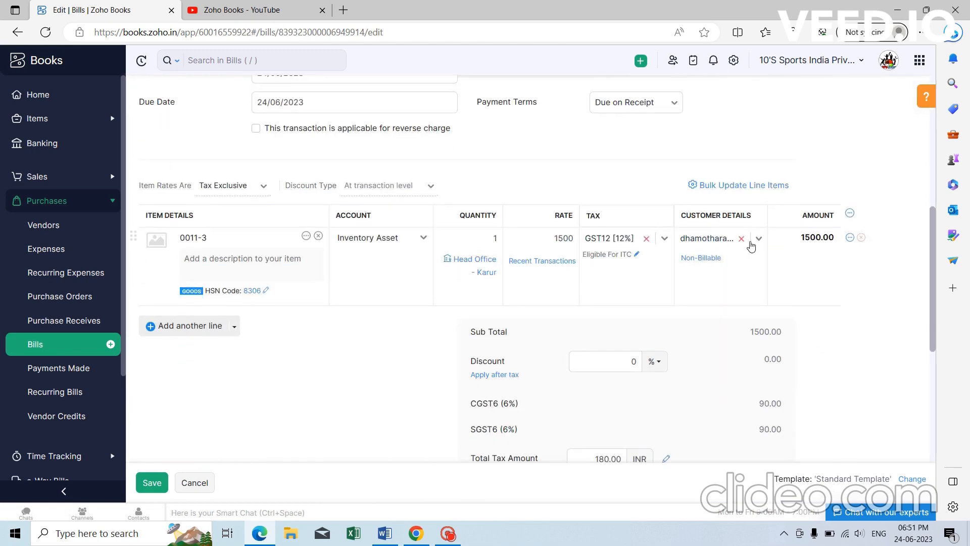
click(742, 240)
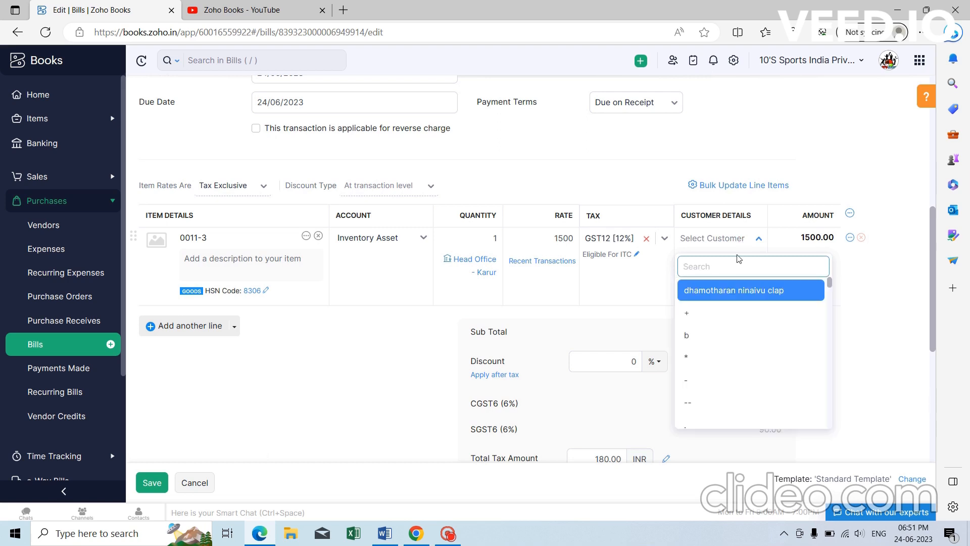
click(739, 295)
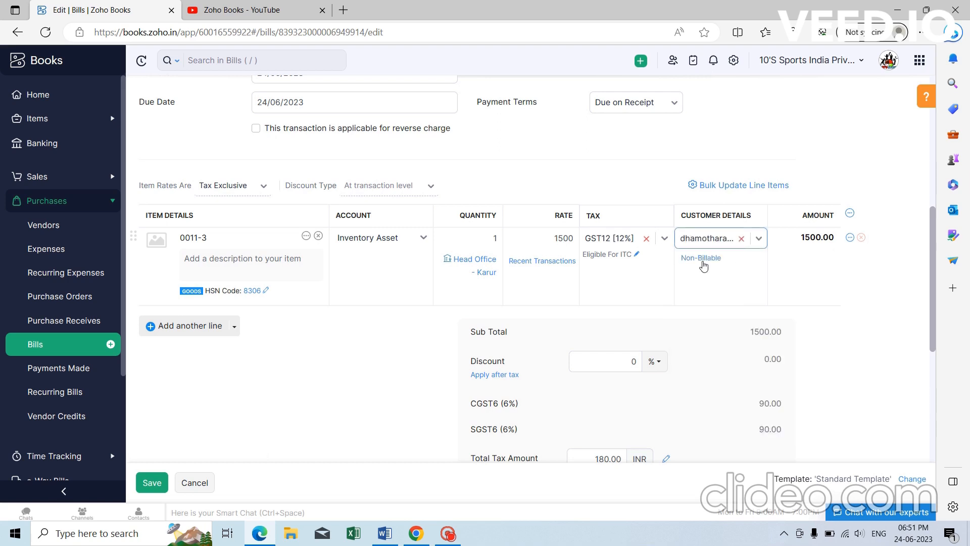
click(704, 260)
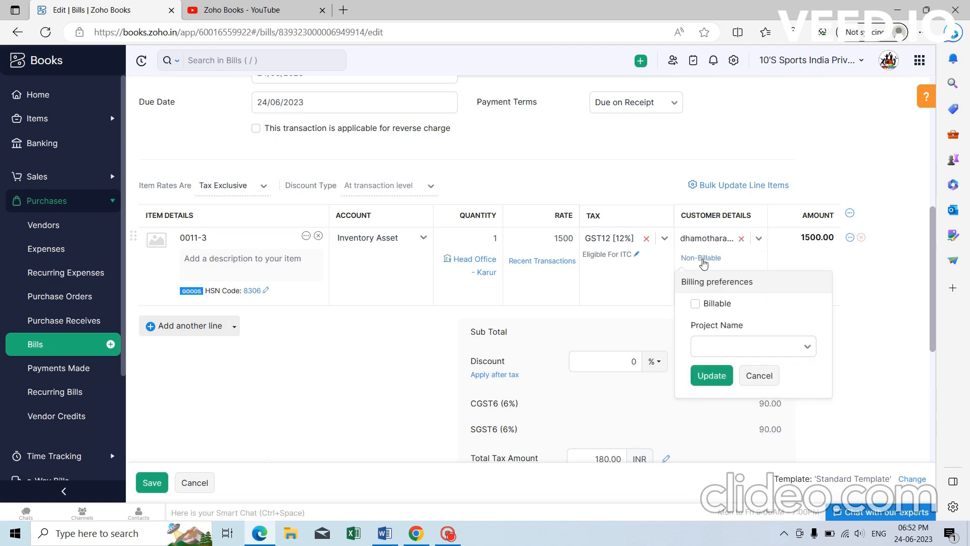
click(695, 303)
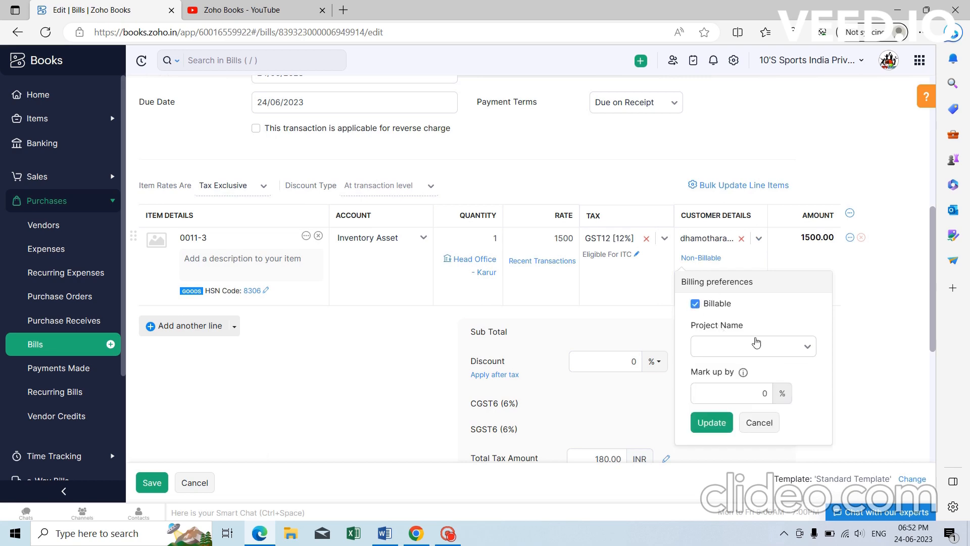
click(753, 345)
click(744, 399)
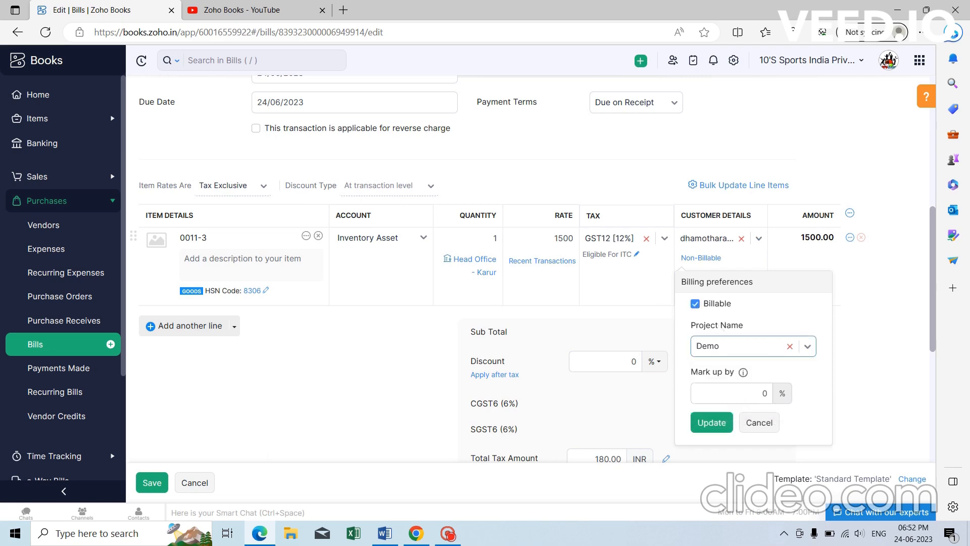
Enter a markup percentage, apply the billing preferences, and save the bill.
scroll(730, 339, down, 2)
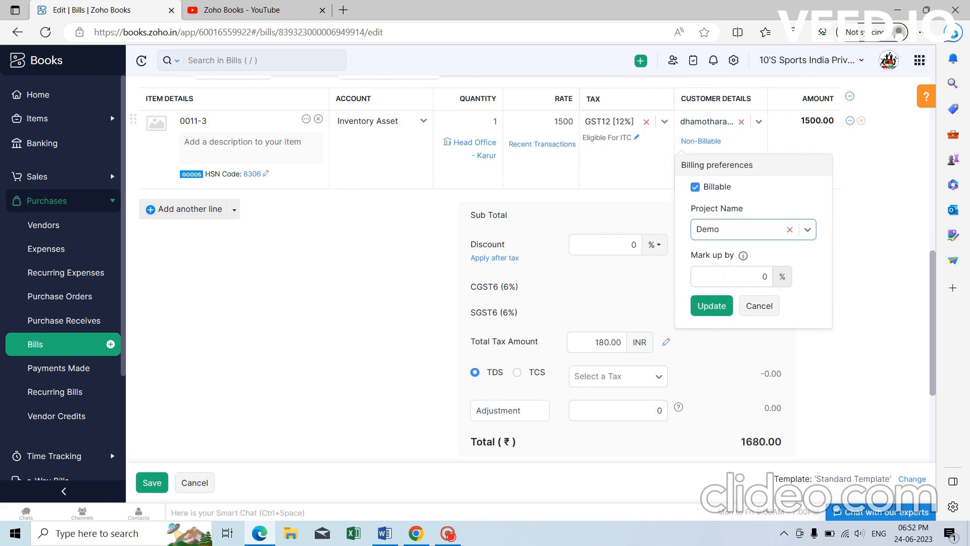
drag(725, 278, 806, 280)
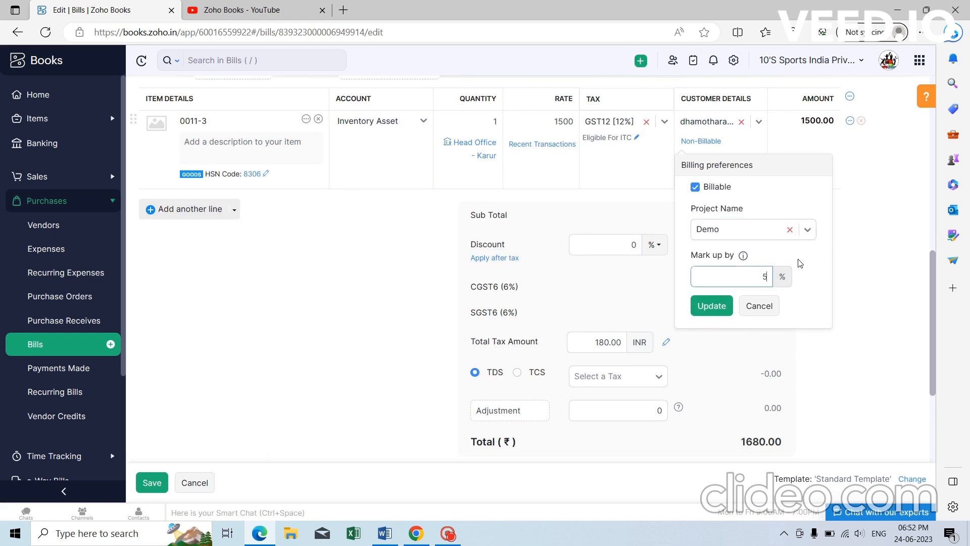
click(703, 307)
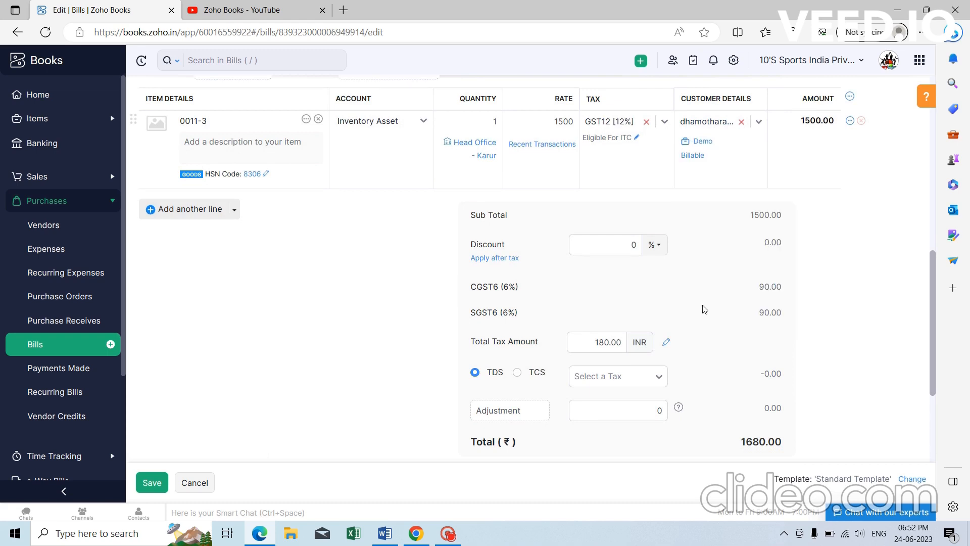
scroll(706, 179, down, 3)
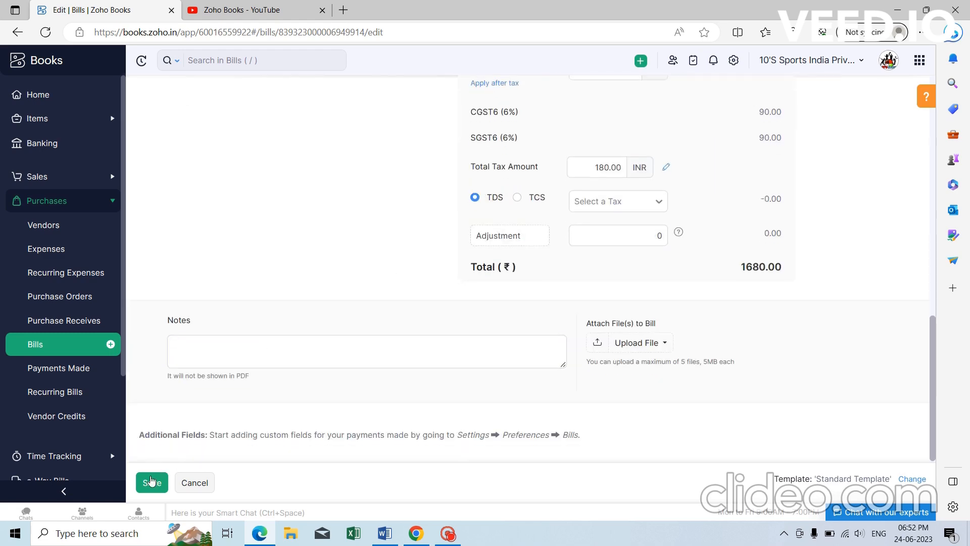
click(151, 481)
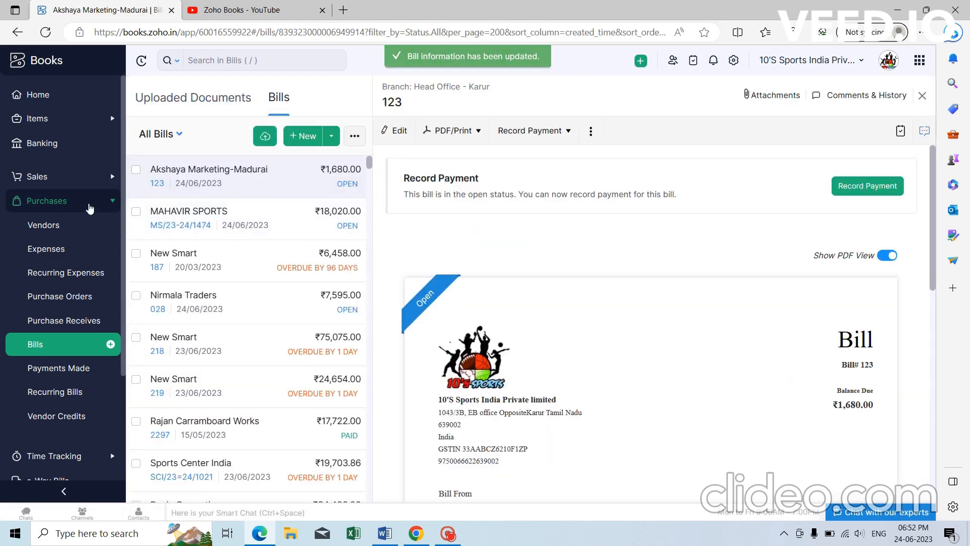
Check bill 123 at ₹1,500.00 project cost in Demo's purchases, then open it.
click(89, 202)
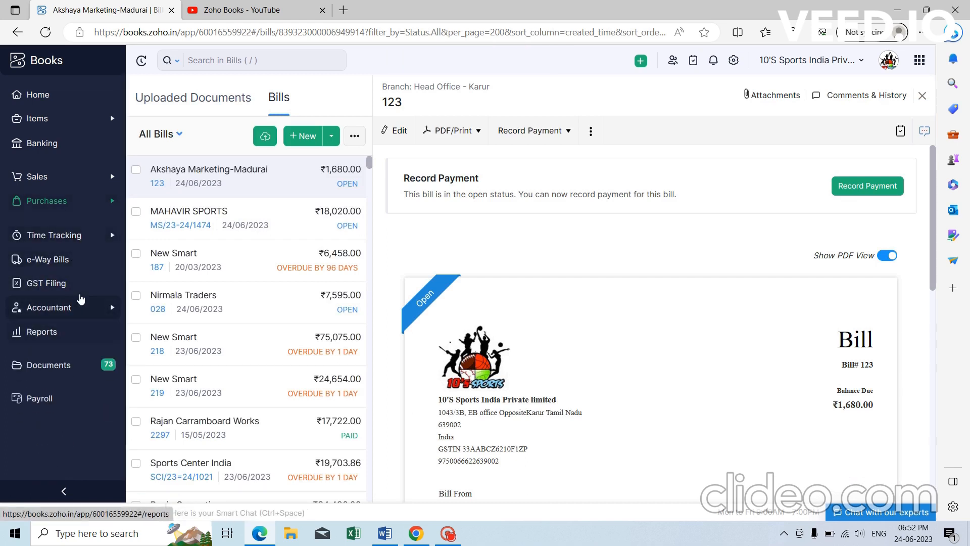
click(80, 235)
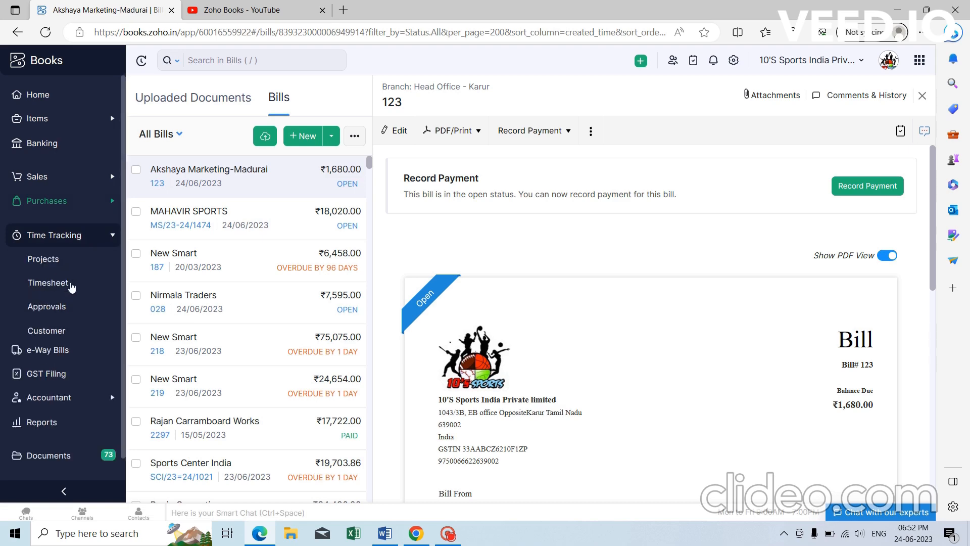
click(76, 267)
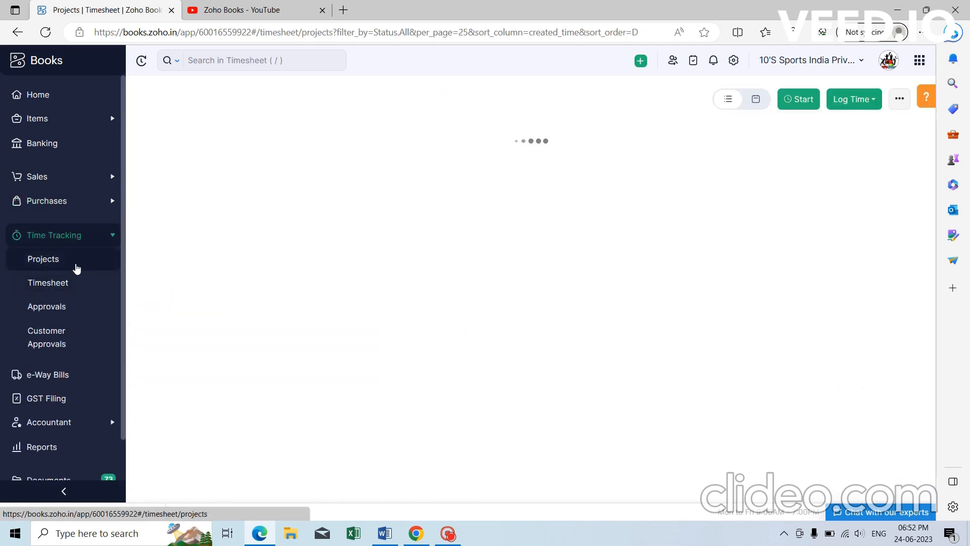
click(361, 160)
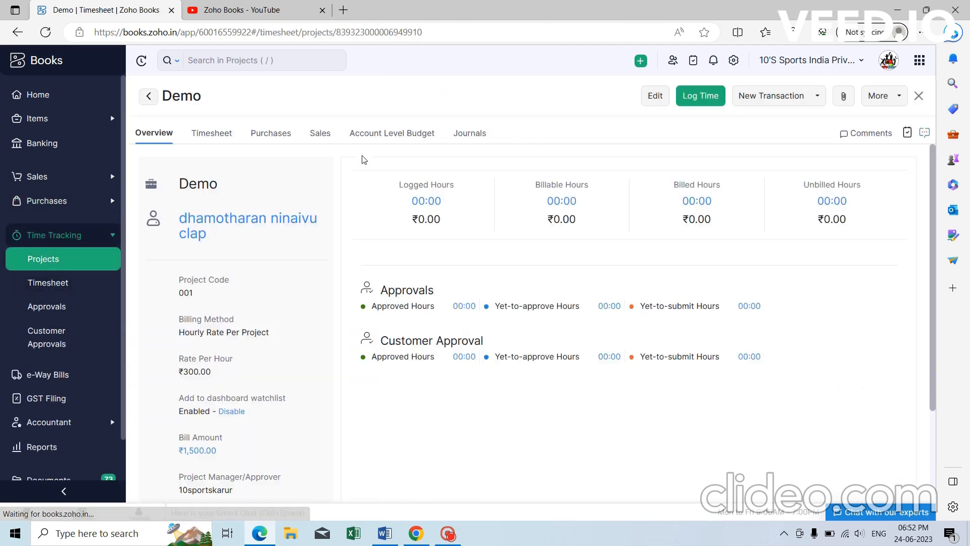
click(277, 140)
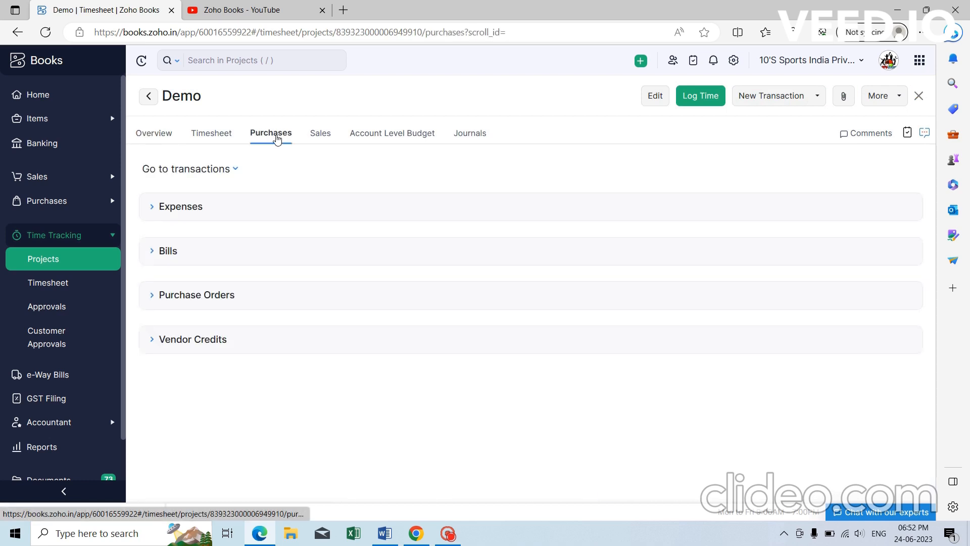
scroll(408, 373, down, 1)
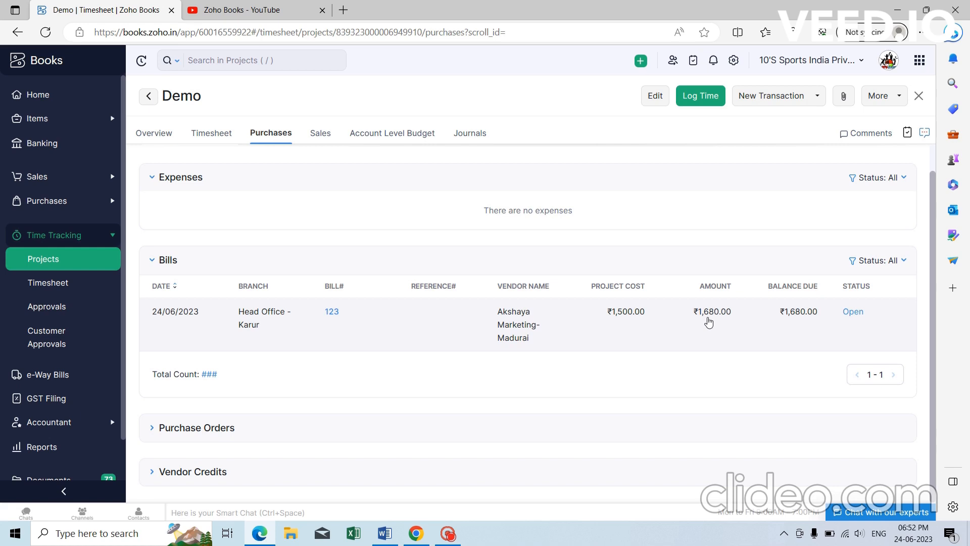
click(521, 322)
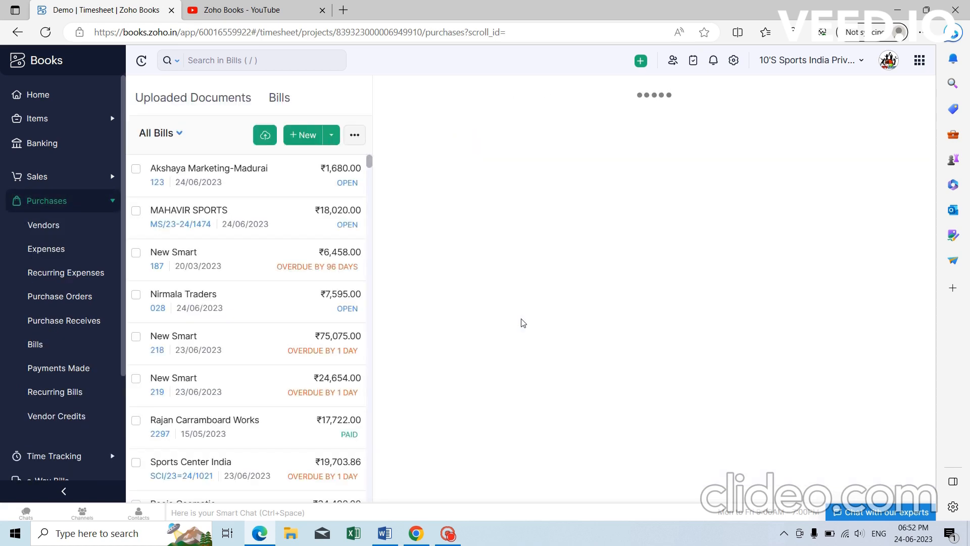
Choose Create Invoice from bill 123's More menu to start an invoice for its customer.
scroll(524, 323, down, 10)
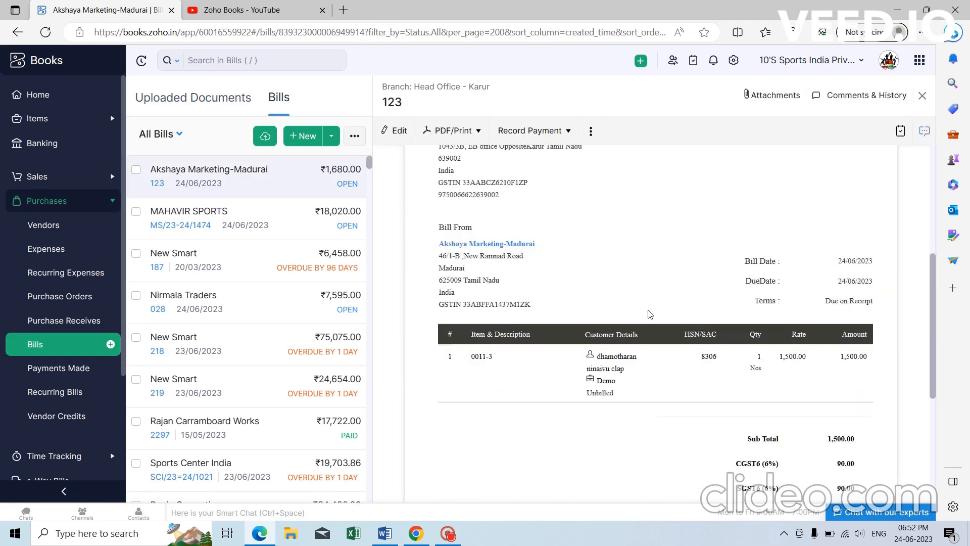
scroll(524, 323, up, 10)
click(591, 130)
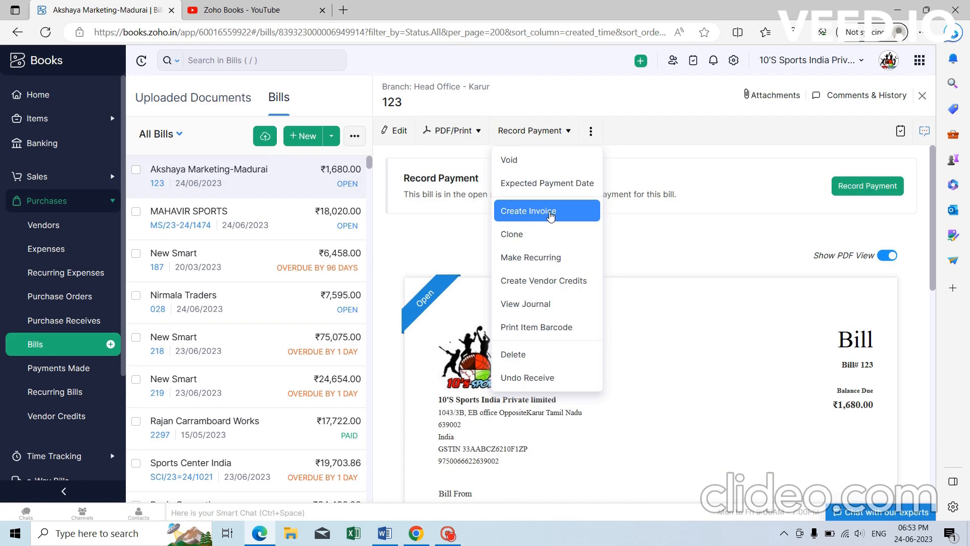
click(550, 216)
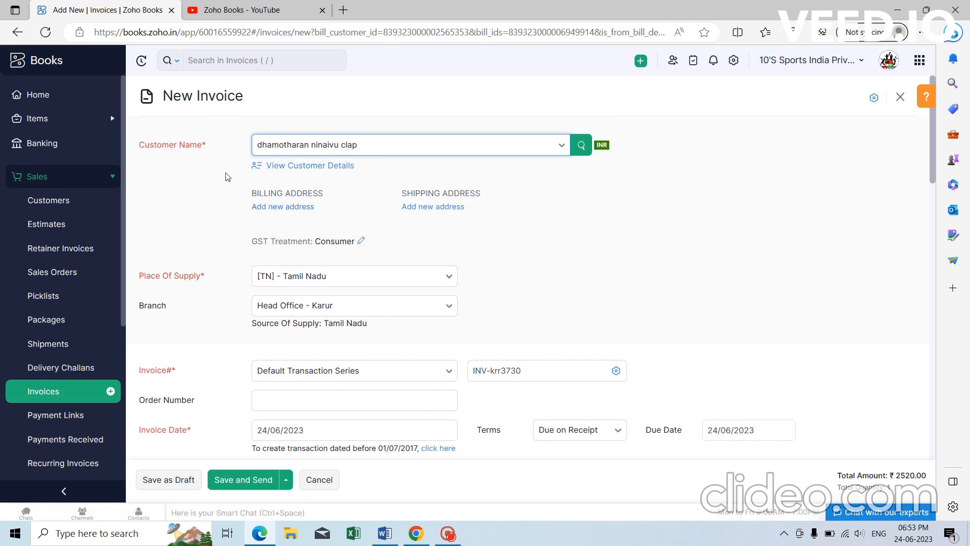
scroll(436, 235, down, 8)
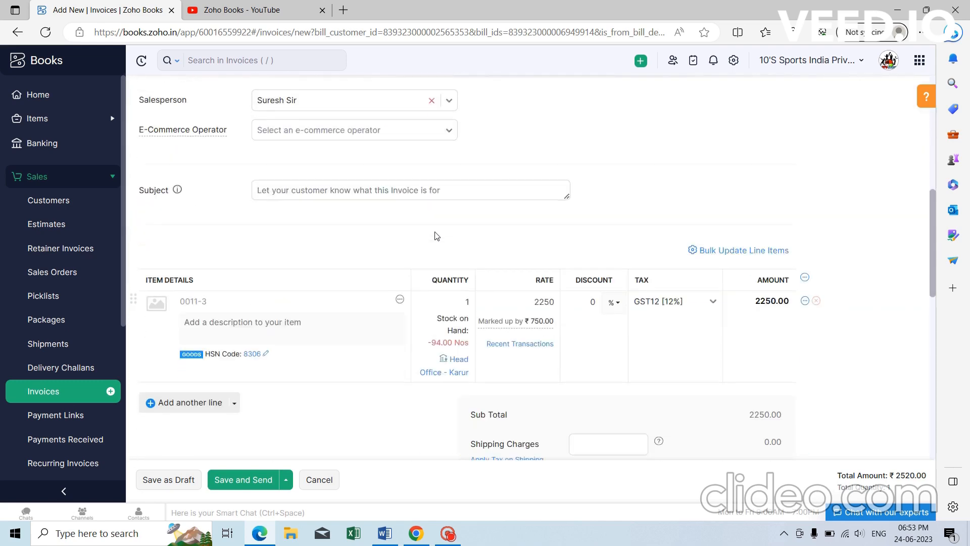
scroll(436, 236, down, 2)
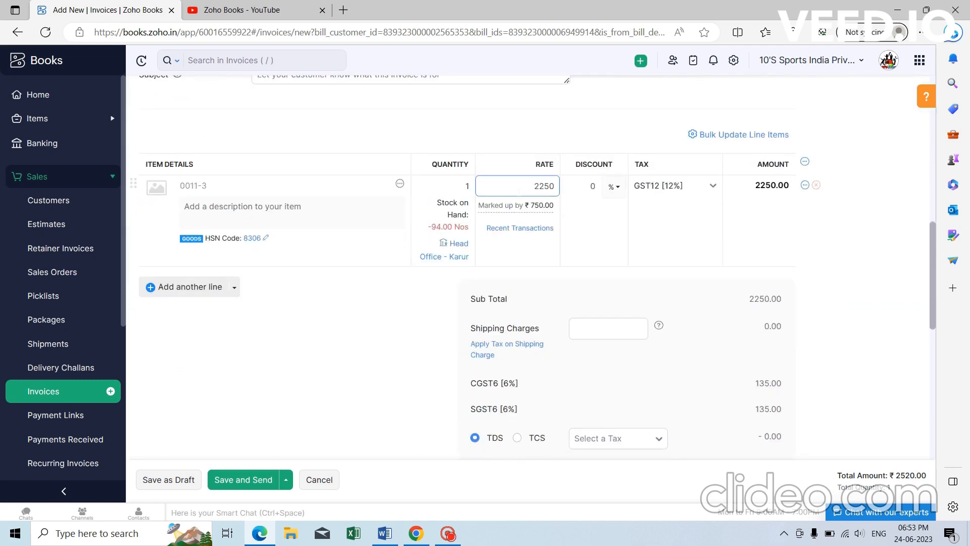
mouse_move(506, 215)
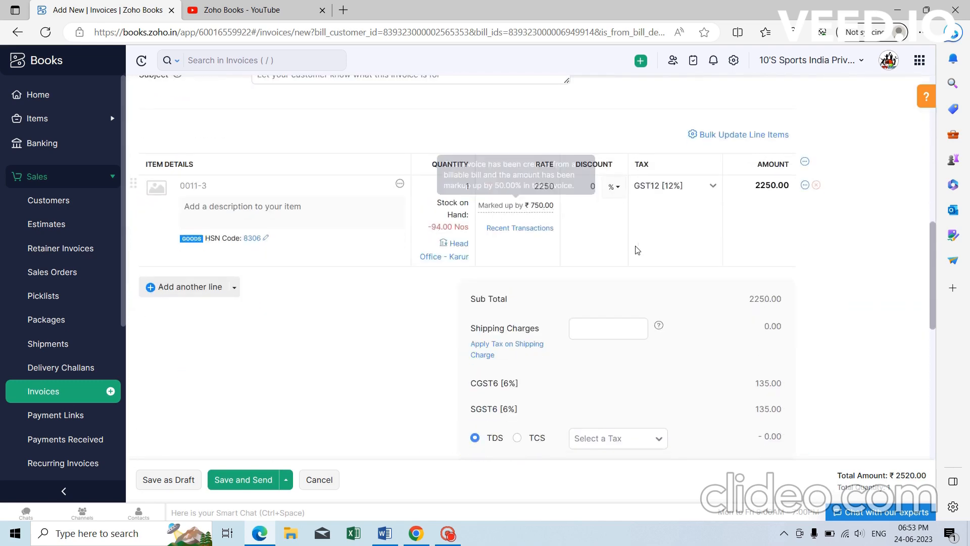
scroll(636, 253, down, 6)
scroll(699, 288, down, 3)
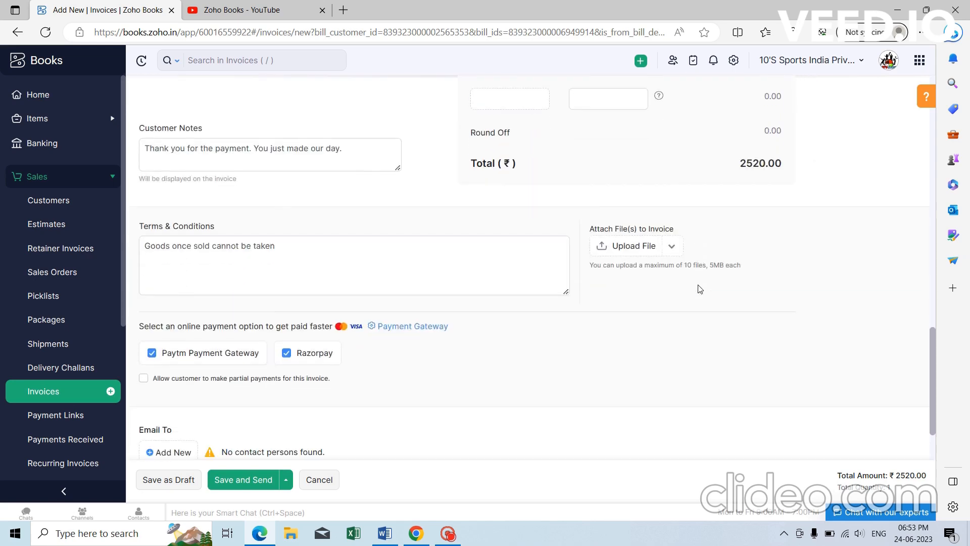
scroll(519, 288, down, 1)
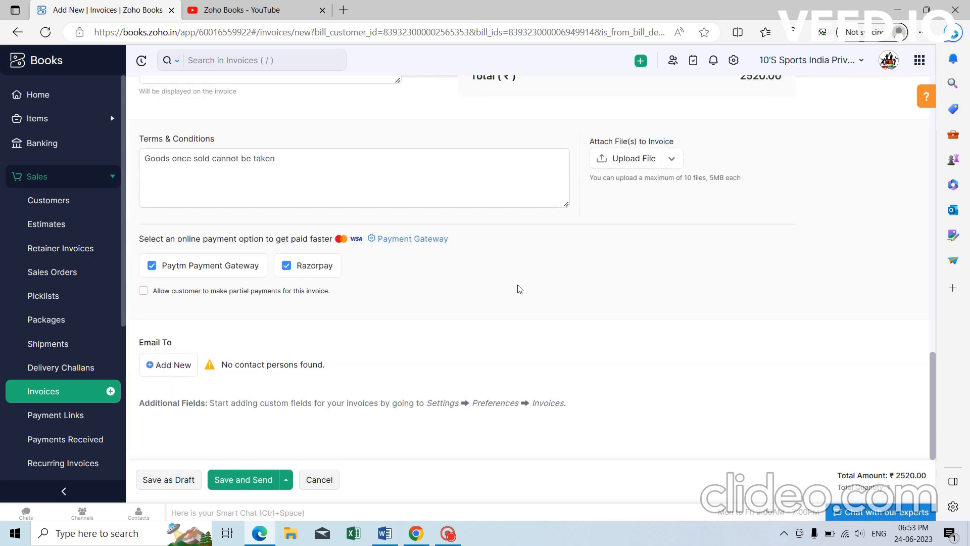
scroll(519, 289, up, 15)
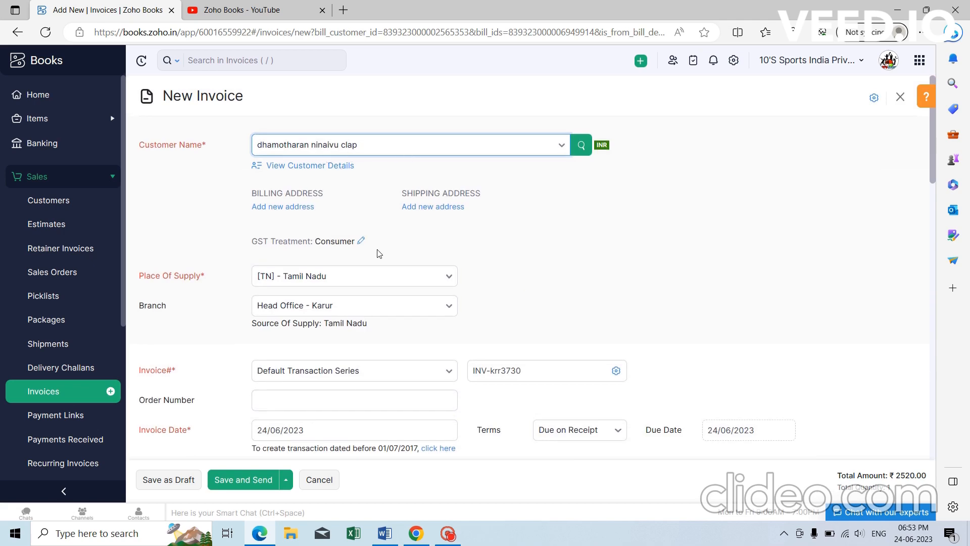
click(17, 31)
click(446, 134)
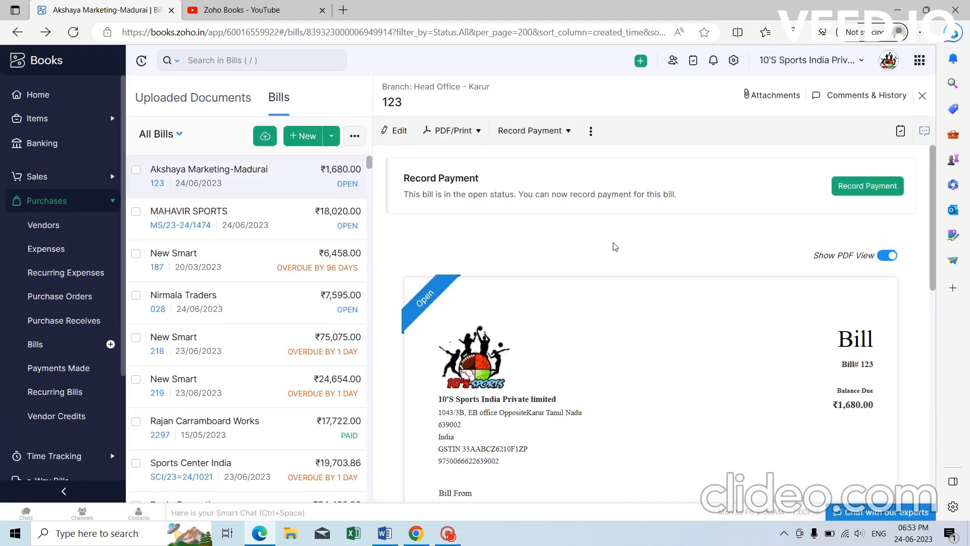
scroll(625, 257, down, 5)
scroll(626, 303, down, 4)
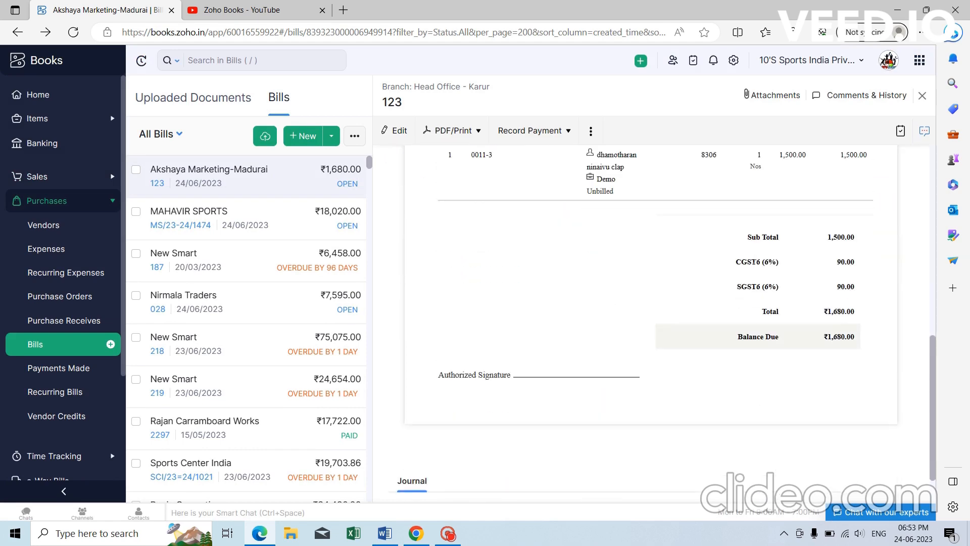
scroll(625, 303, up, 10)
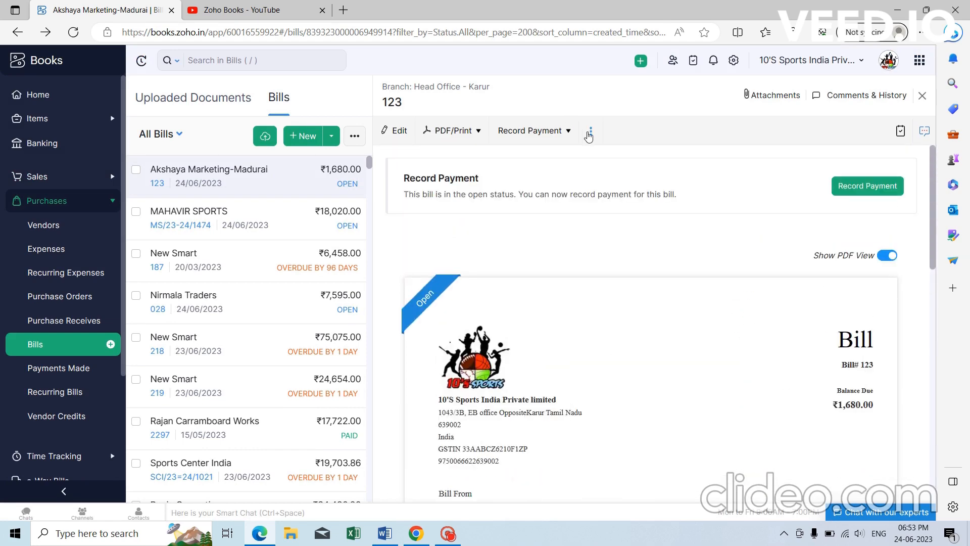
click(591, 132)
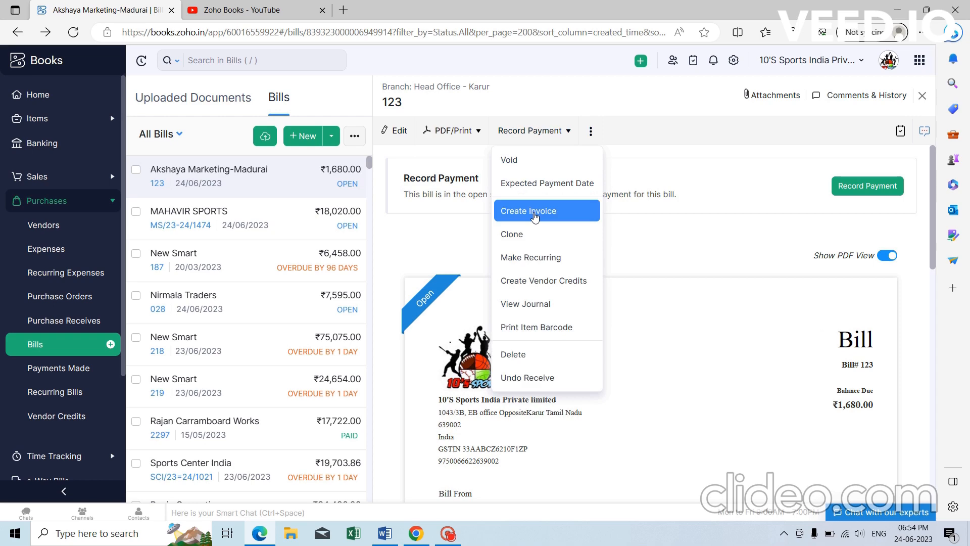
click(535, 216)
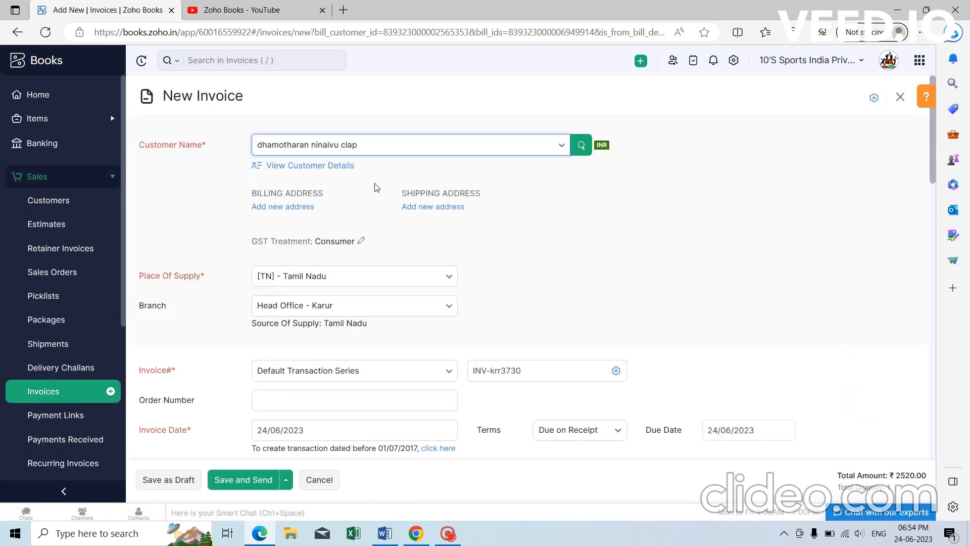
scroll(377, 187, down, 7)
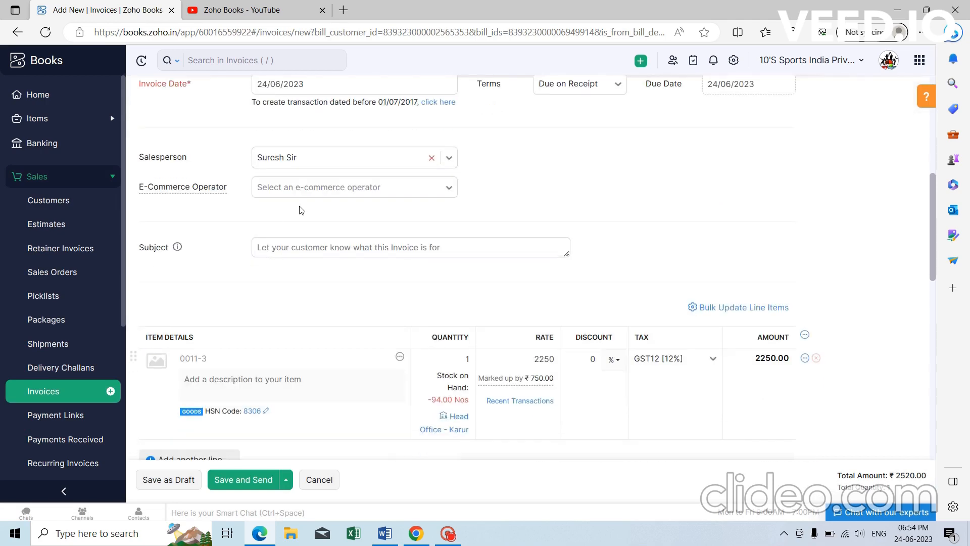
scroll(302, 211, down, 5)
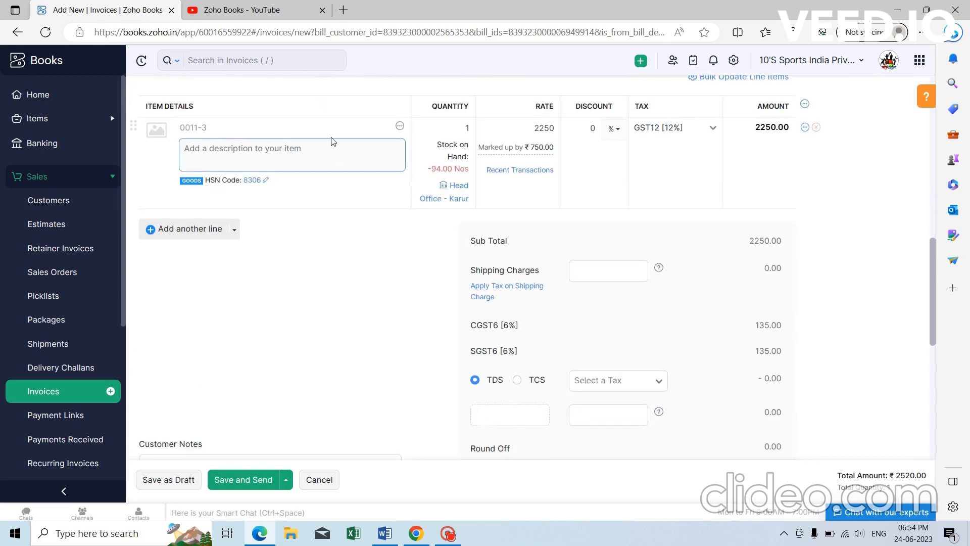
click(520, 129)
scroll(628, 234, down, 5)
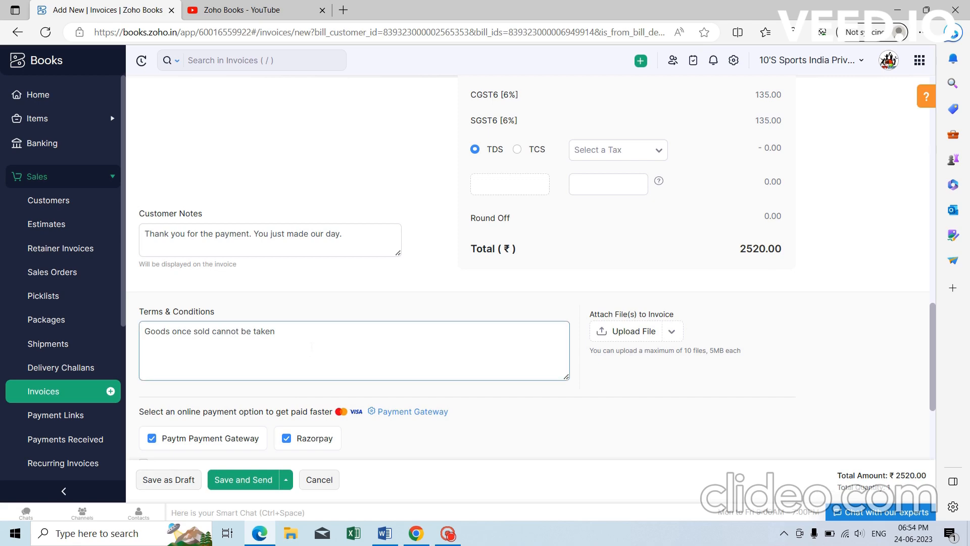
Change the item's HSN code to 830606, then save INV-krr3730 as a draft past the stock warning.
click(174, 480)
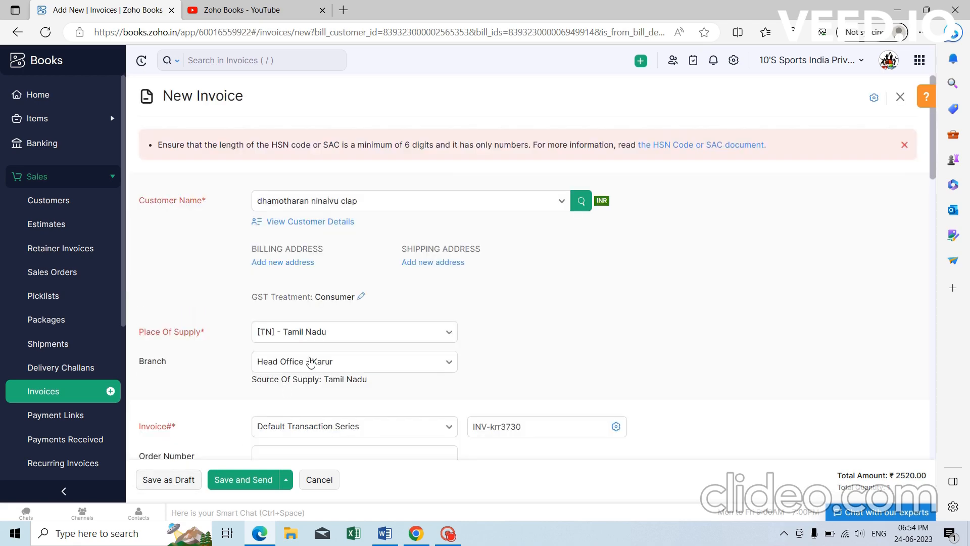
scroll(386, 288, down, 10)
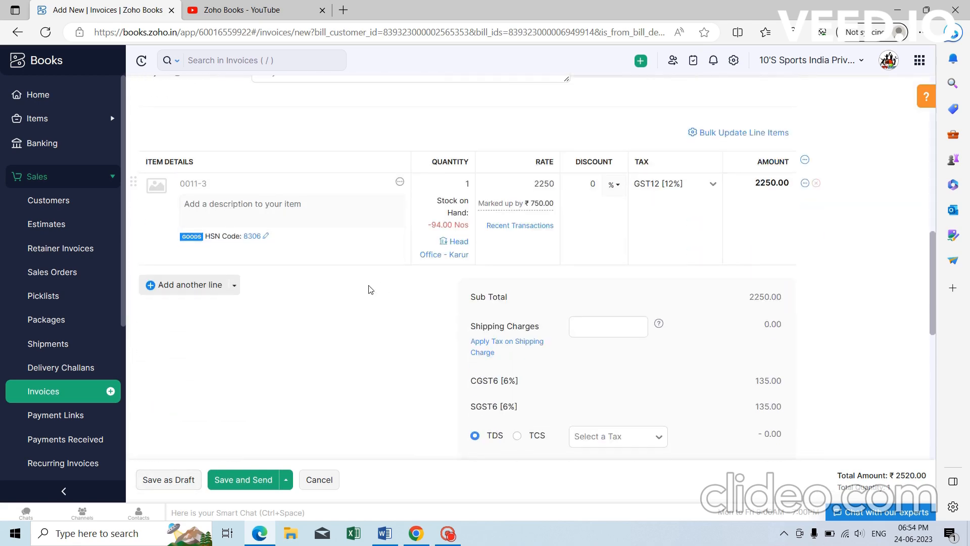
click(266, 237)
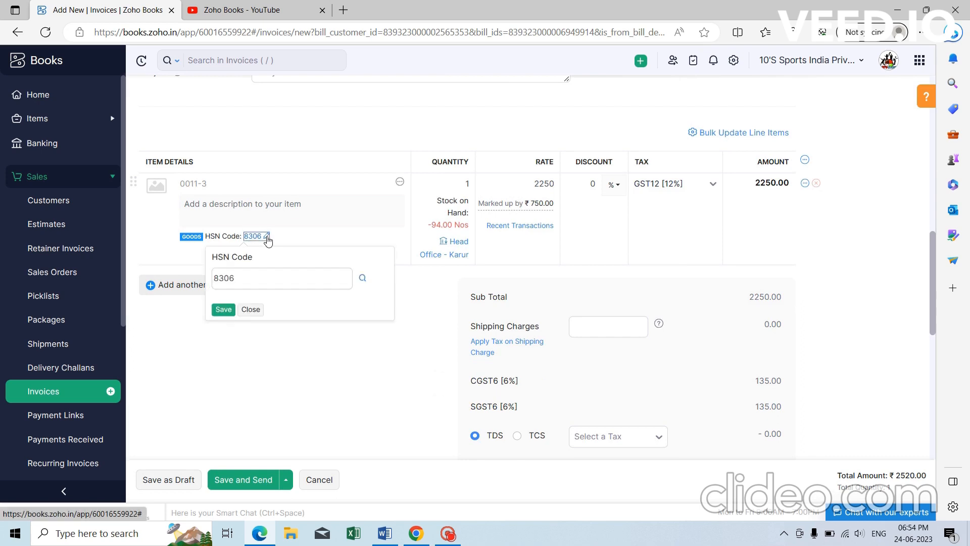
click(260, 278)
text(06)
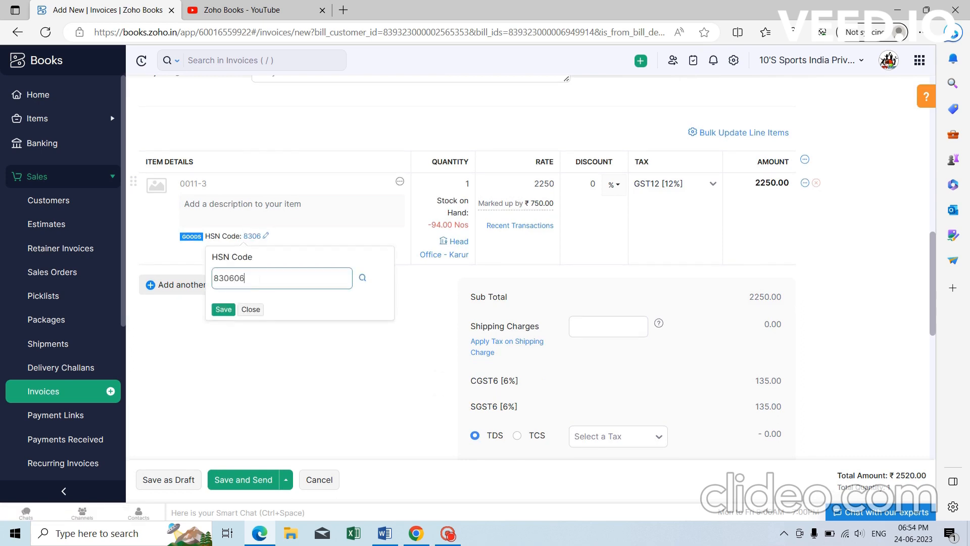
click(223, 311)
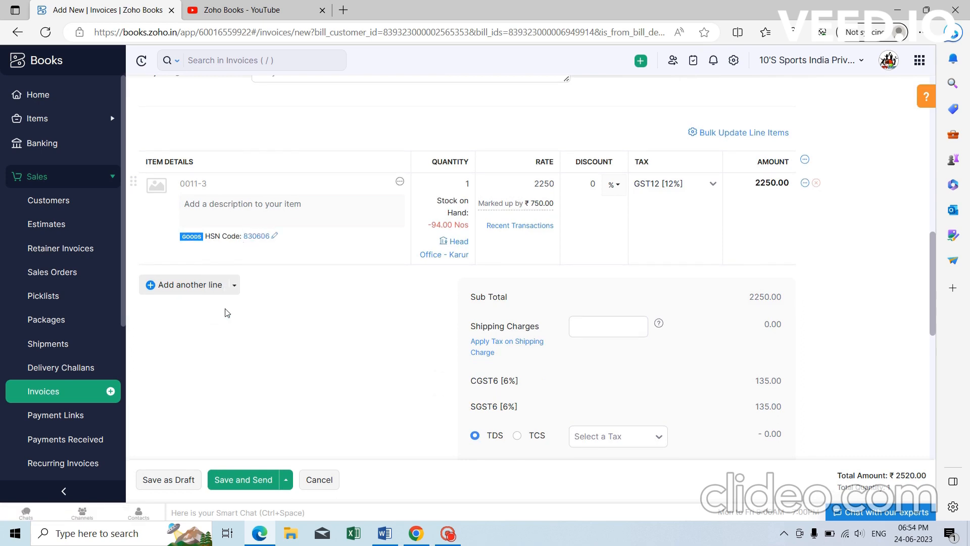
click(171, 481)
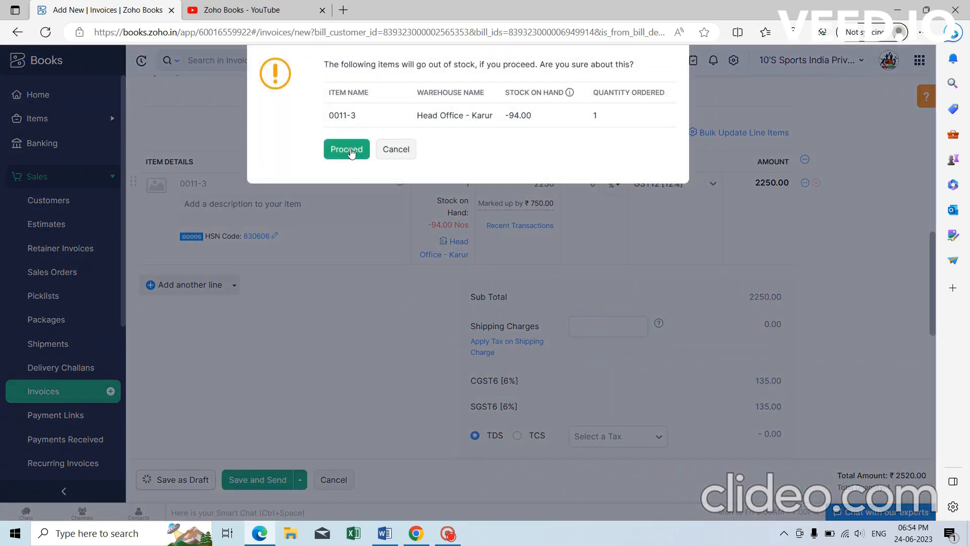
click(352, 153)
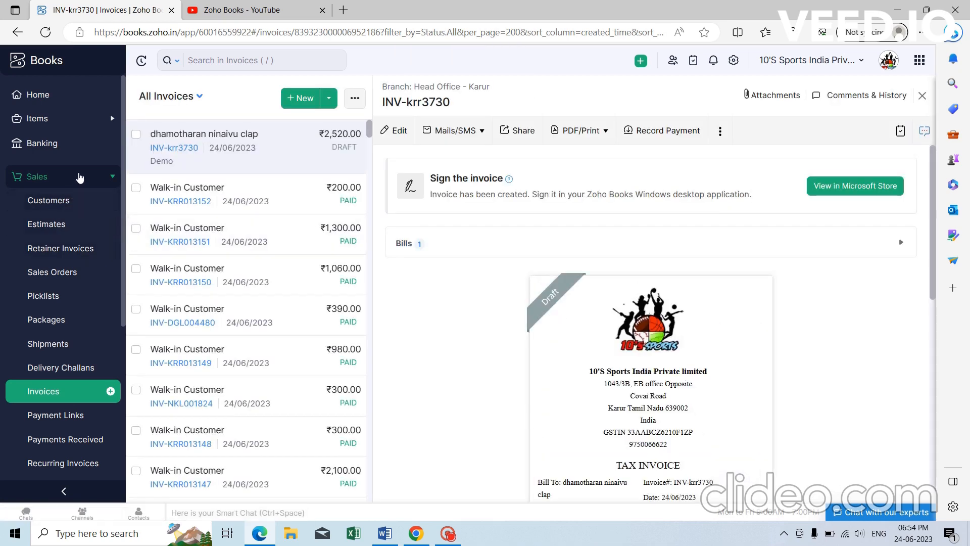
Open project Demo and review its Sales and Purchases tabs.
click(79, 177)
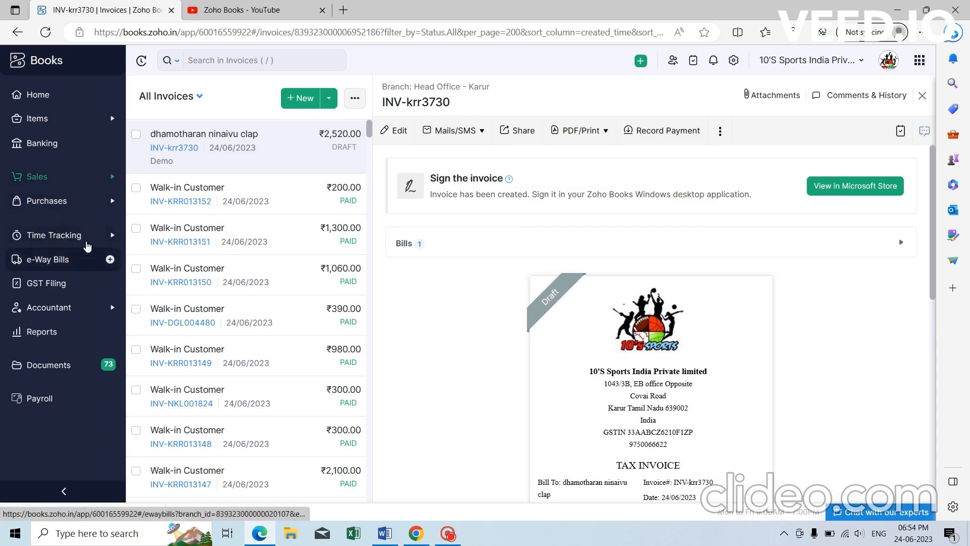
click(81, 235)
click(50, 272)
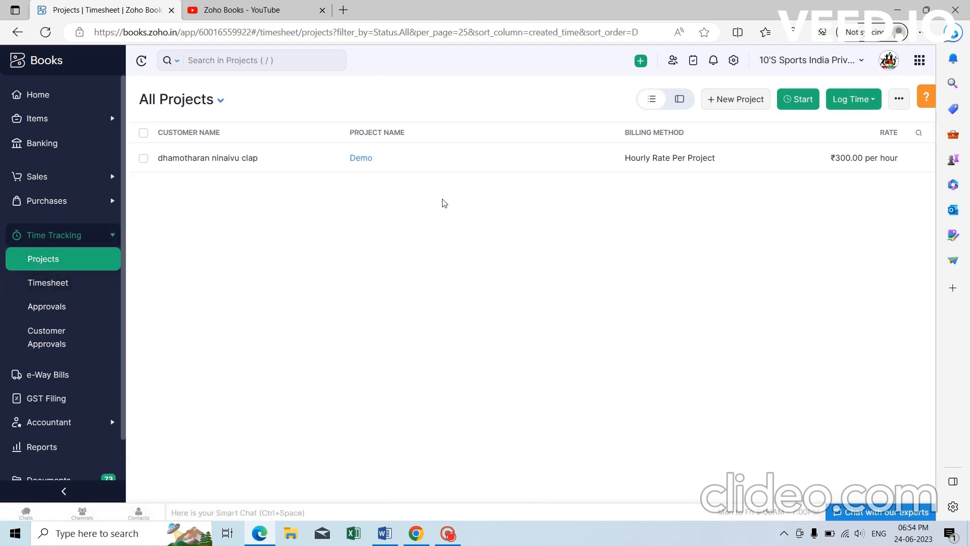
click(360, 158)
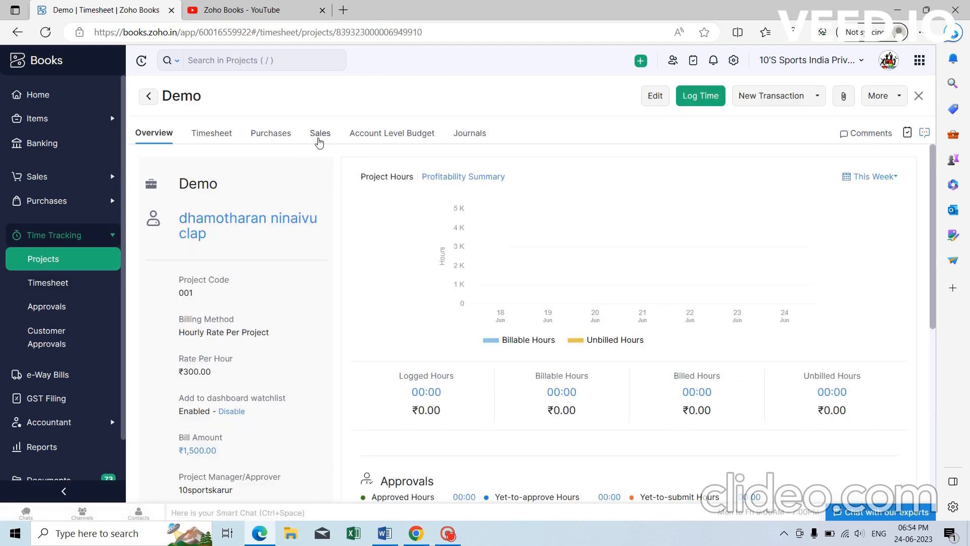
click(320, 135)
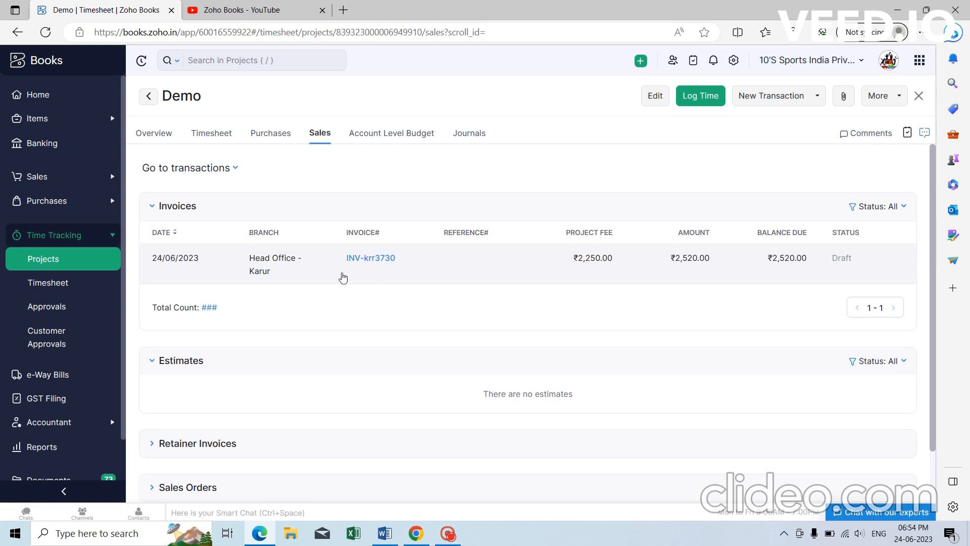
click(279, 133)
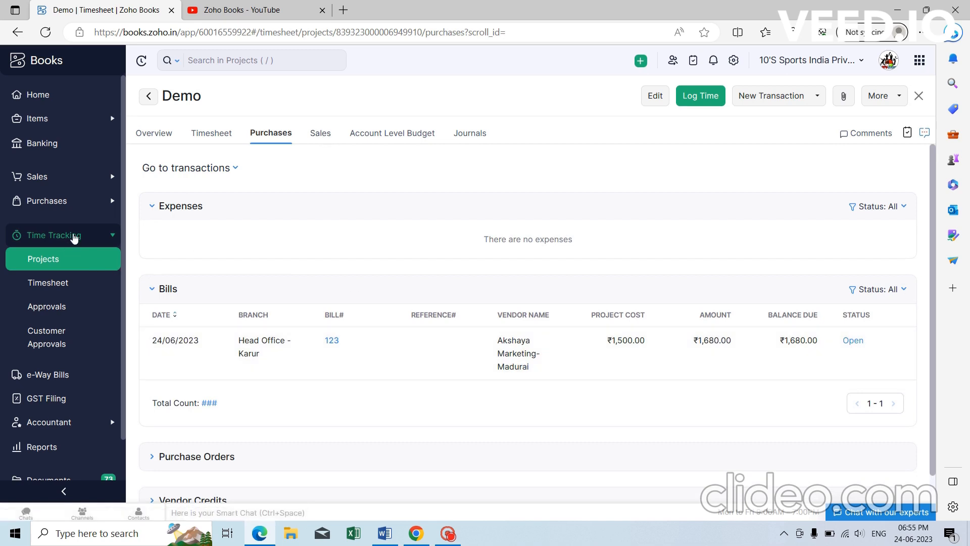
Go to the All Expenses list under Purchases.
click(75, 236)
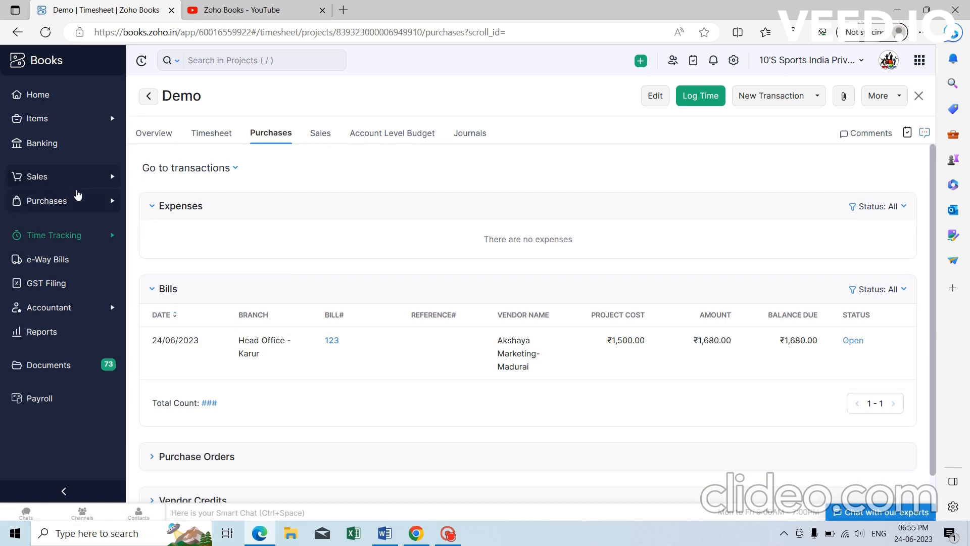
click(66, 200)
click(67, 250)
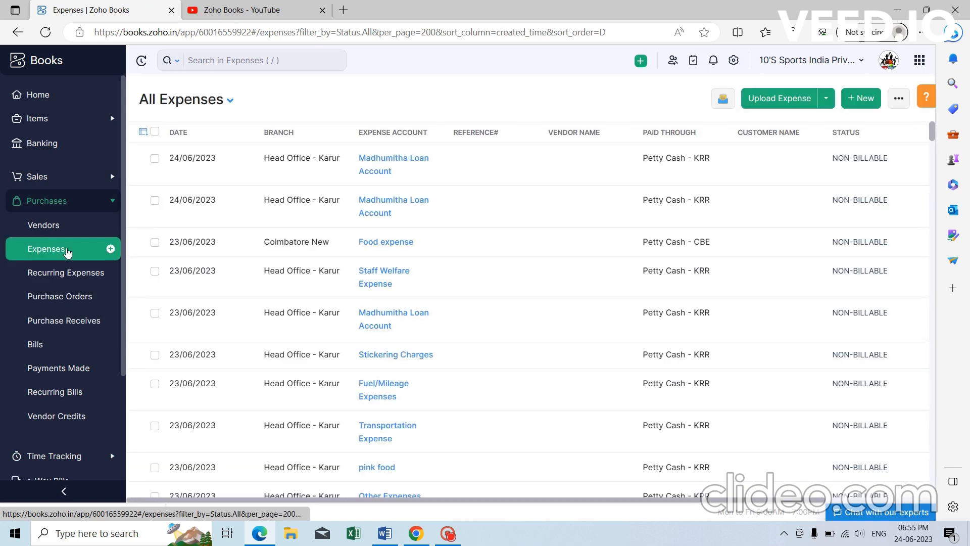
Start a new ₹2,600 expense on the Materials account, paid from Cash - KRR.
click(862, 101)
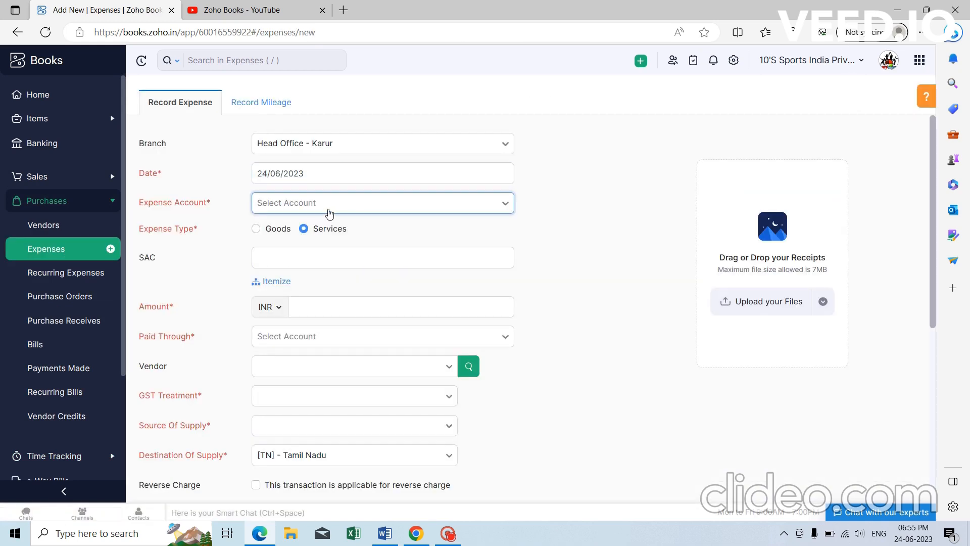
click(334, 207)
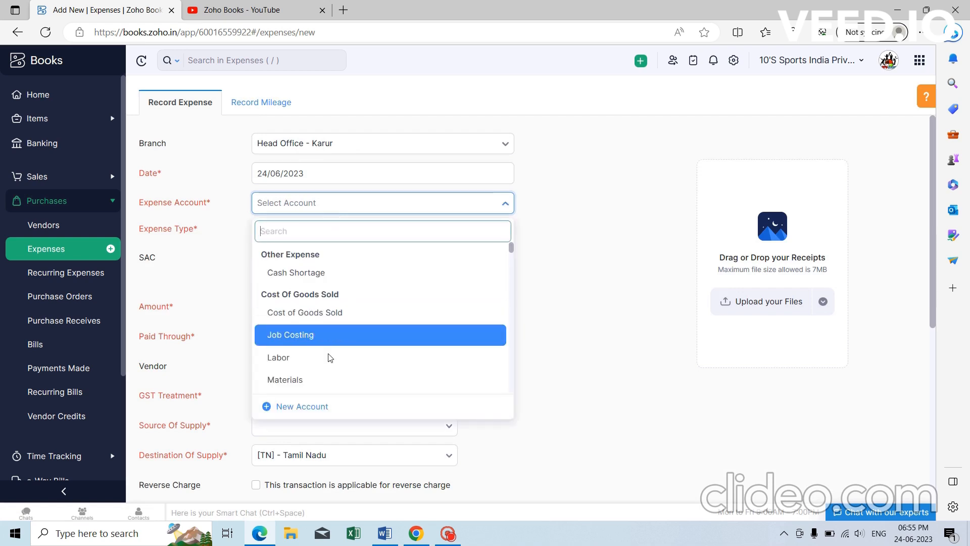
click(328, 380)
scroll(382, 248, down, 1)
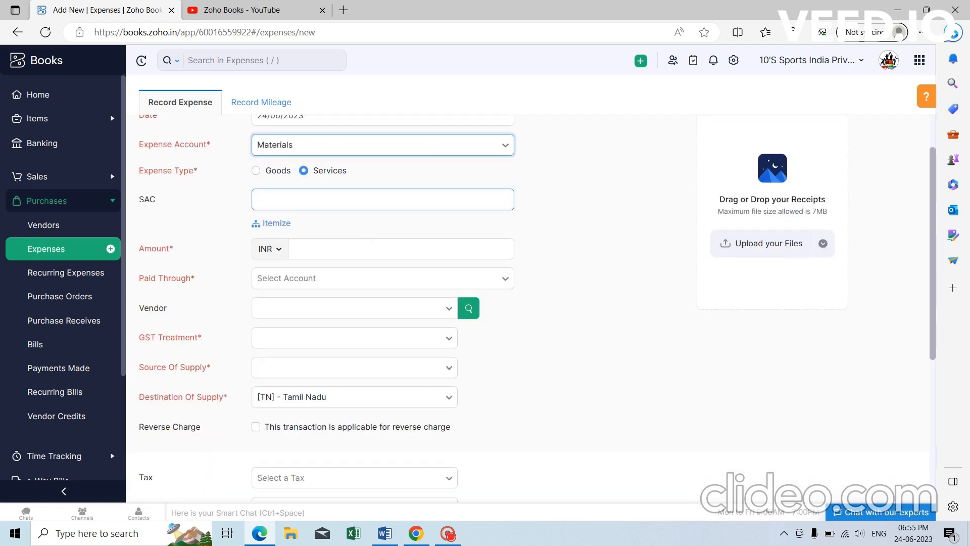
click(350, 248)
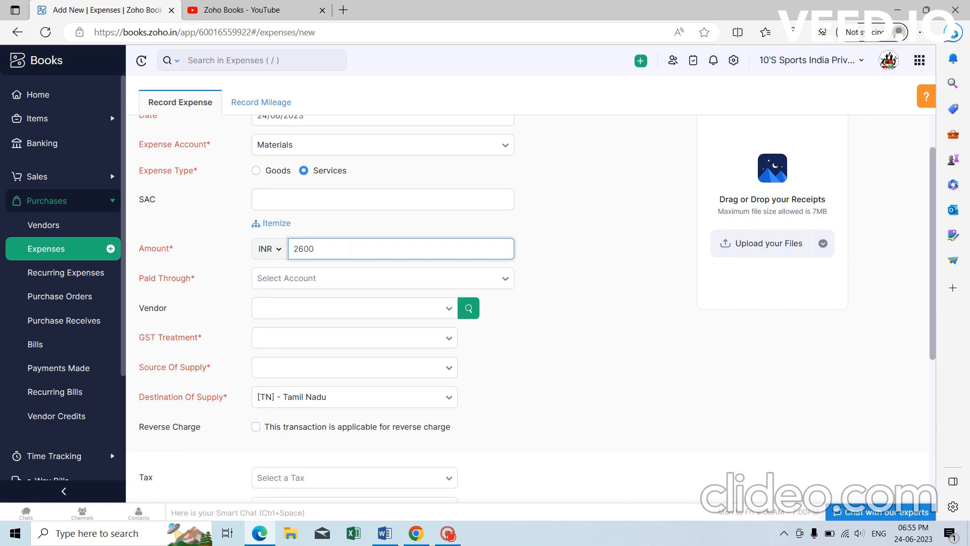
text(2600)
click(367, 278)
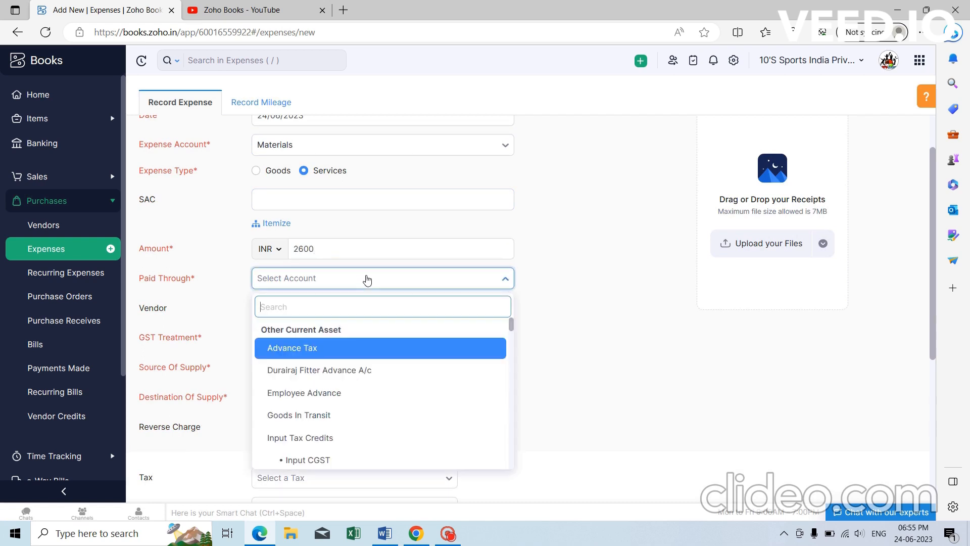
text(cas)
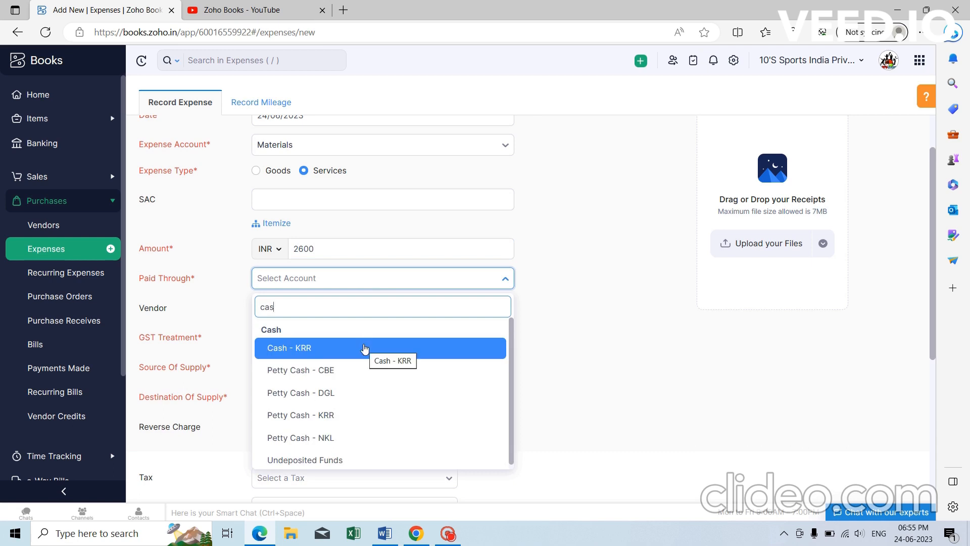
click(364, 349)
Set GST to Unregistered Business and make the expense billable to Demo at 50% markup, then save.
scroll(389, 340, down, 1)
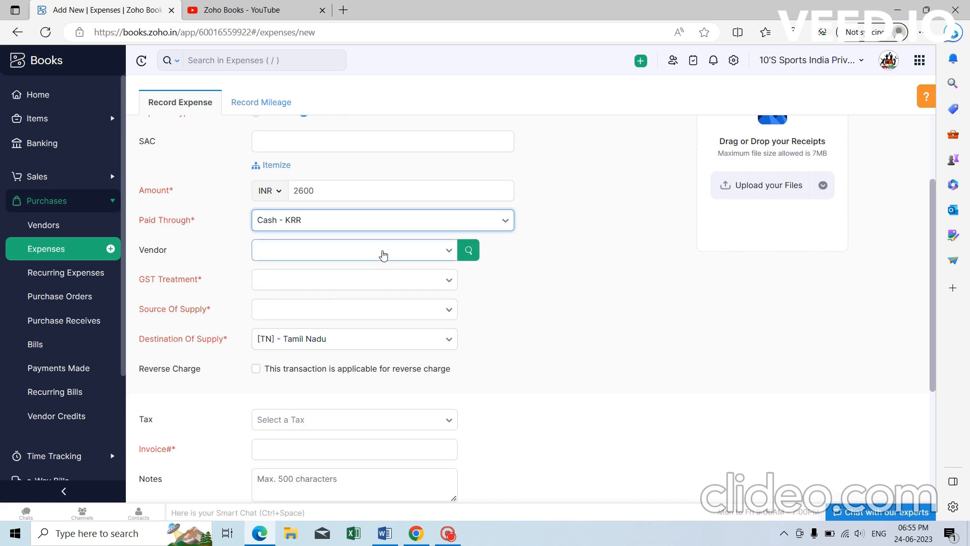
scroll(383, 254, down, 2)
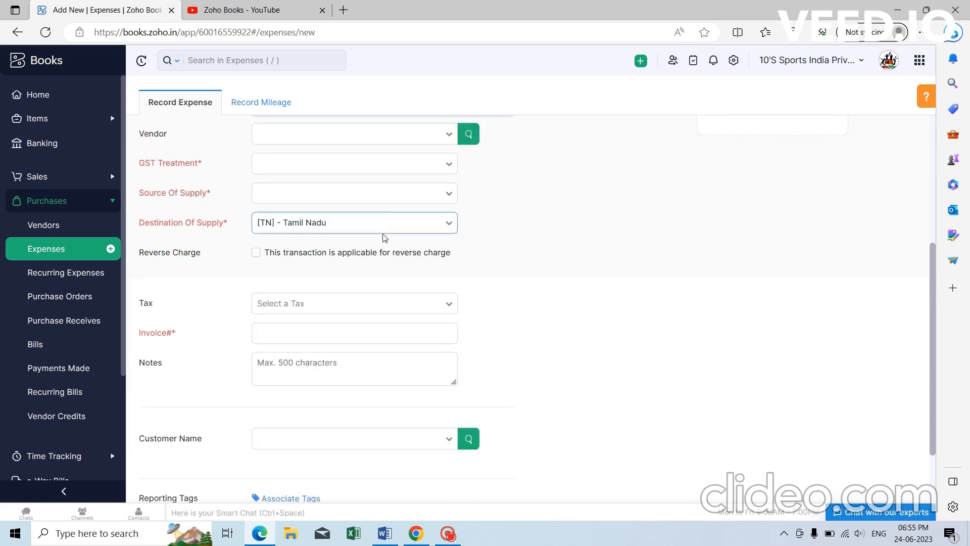
click(384, 172)
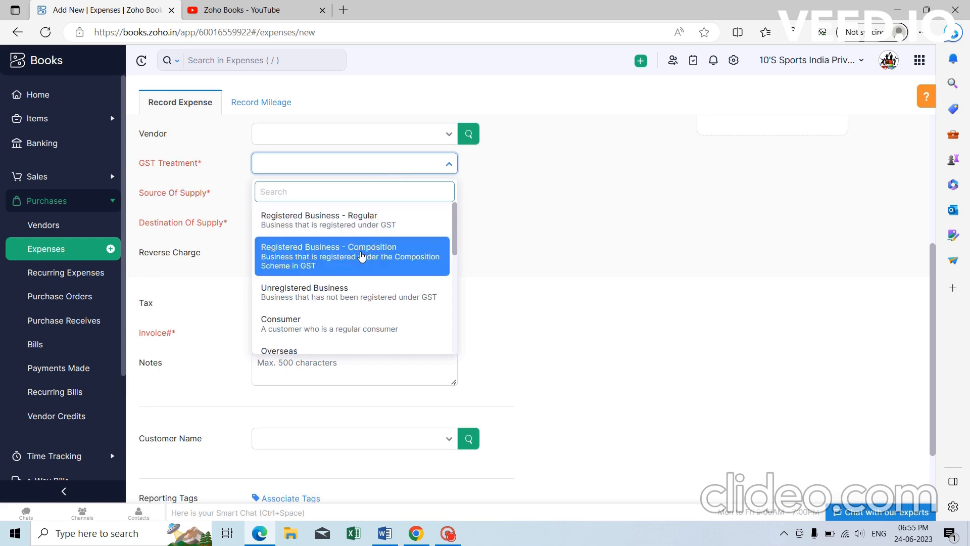
click(352, 291)
scroll(353, 204, down, 2)
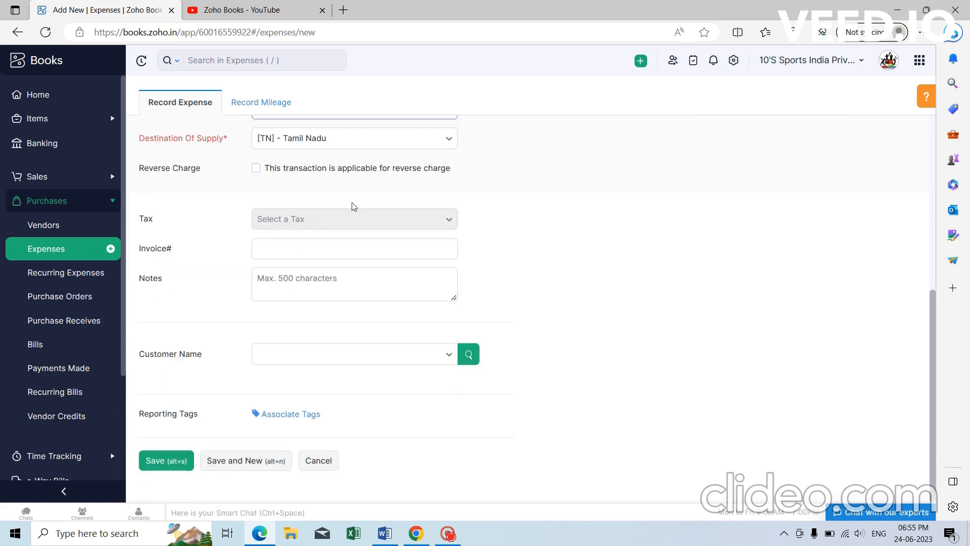
click(375, 356)
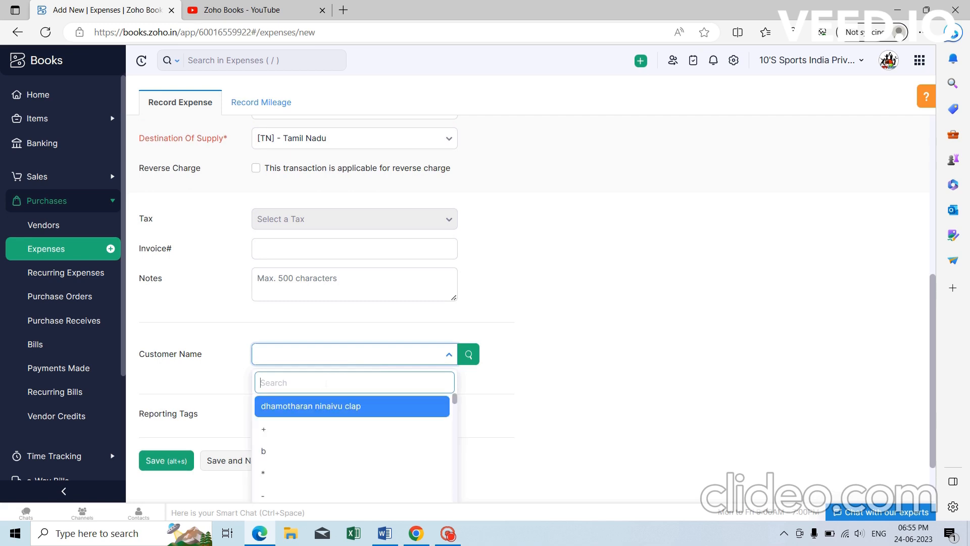
click(339, 408)
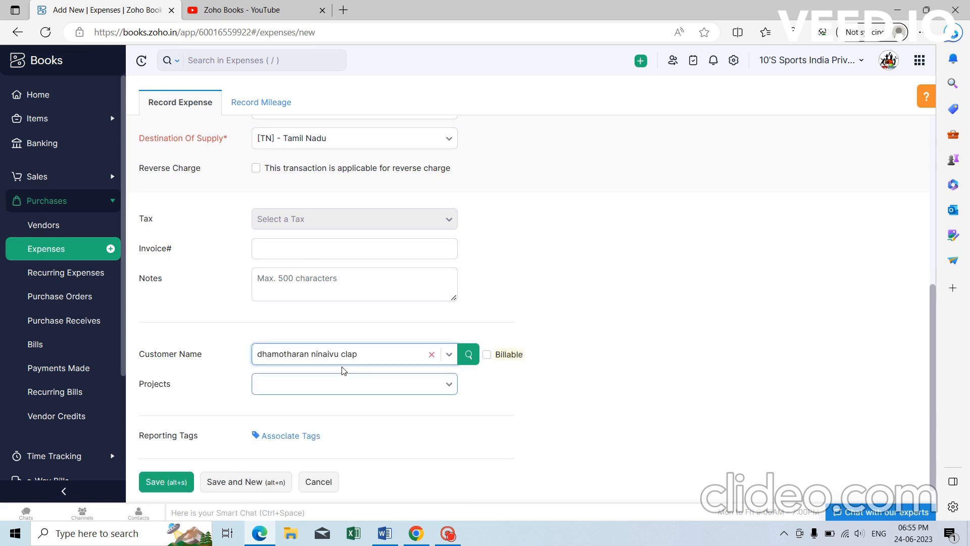
click(486, 354)
scroll(368, 340, down, 1)
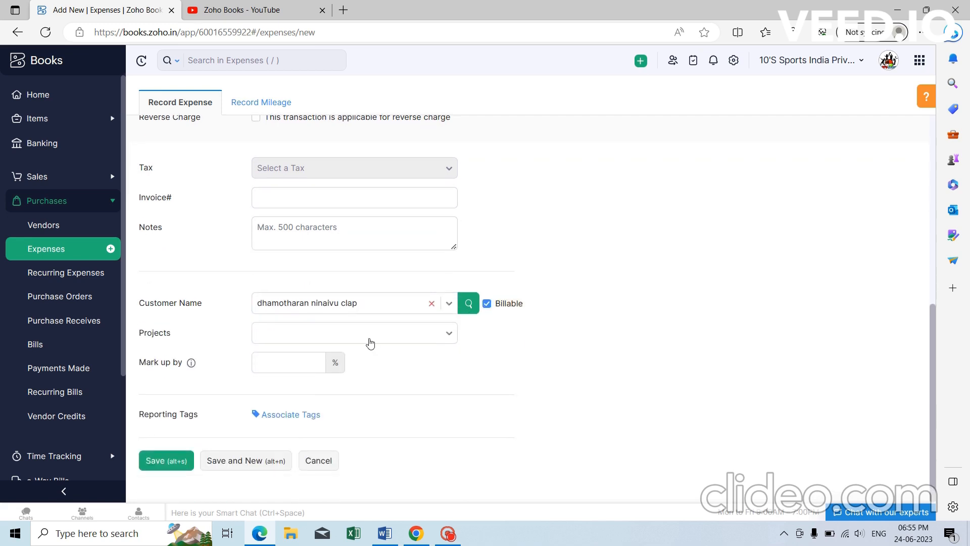
click(313, 342)
click(314, 390)
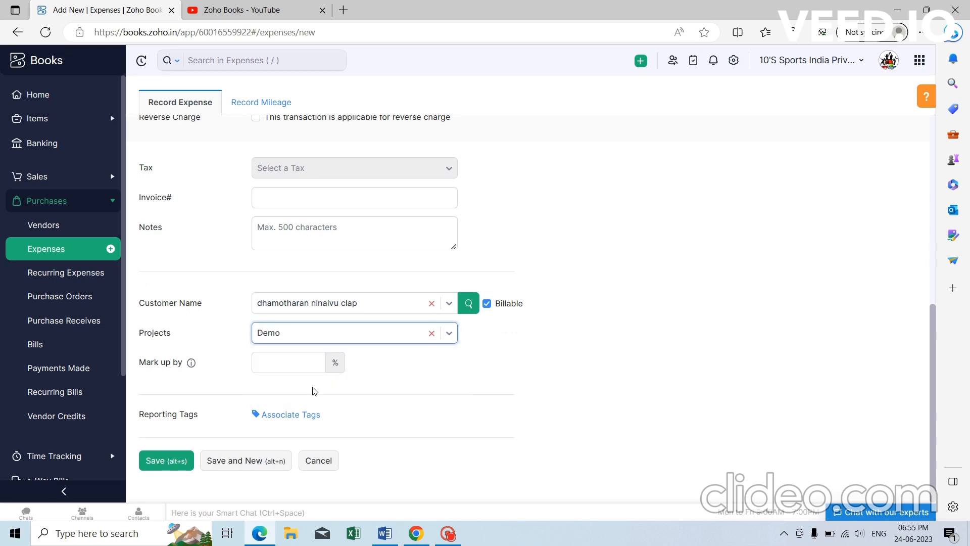
key(Tab)
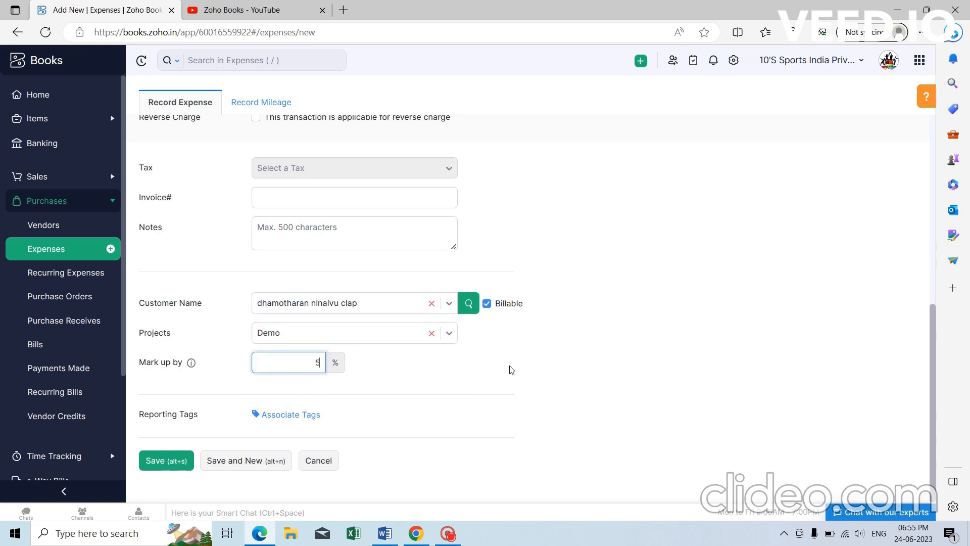
click(173, 462)
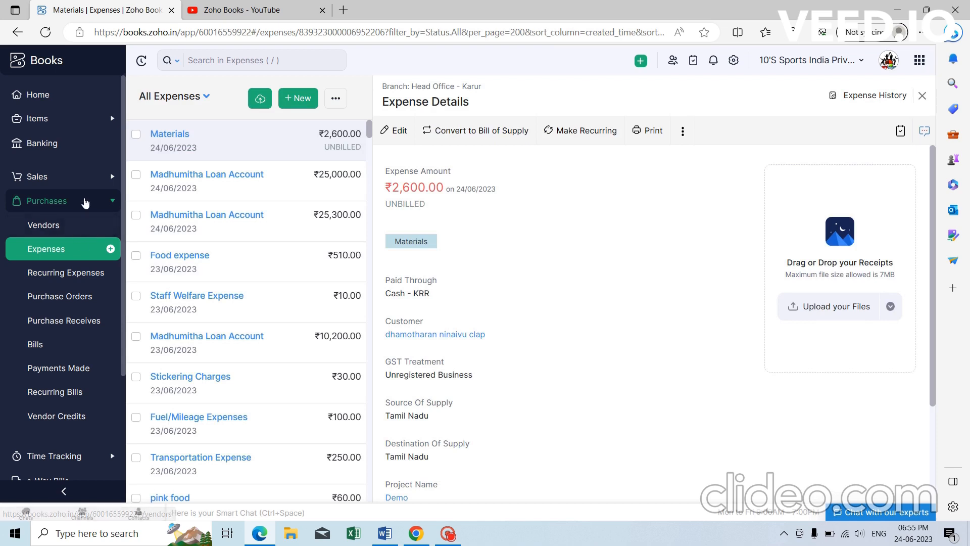
Open the Demo project from Time Tracking > Projects.
click(81, 200)
click(85, 236)
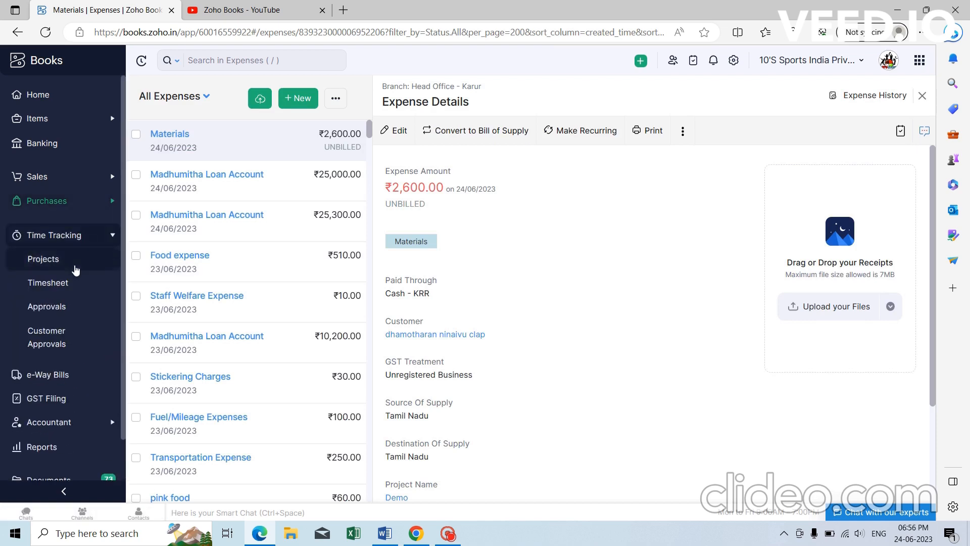
click(75, 268)
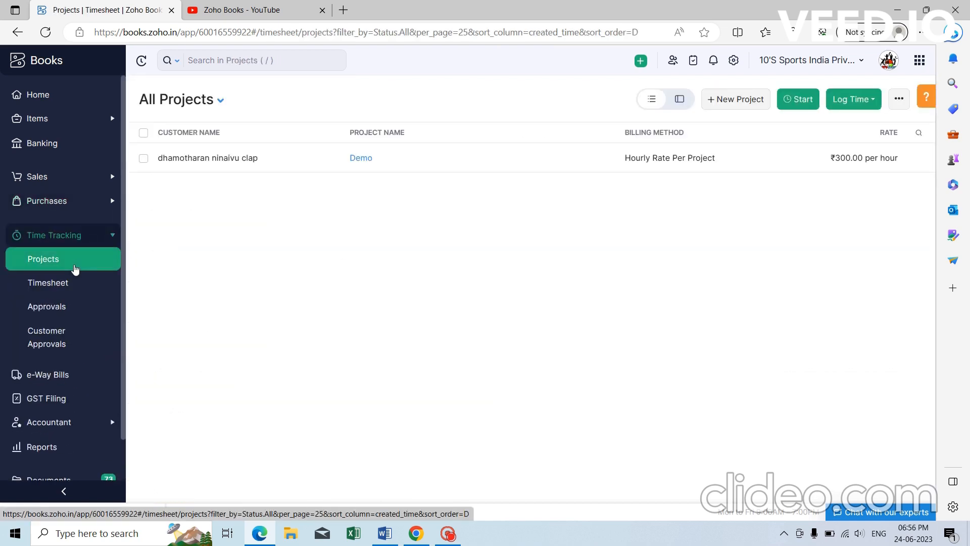
click(371, 158)
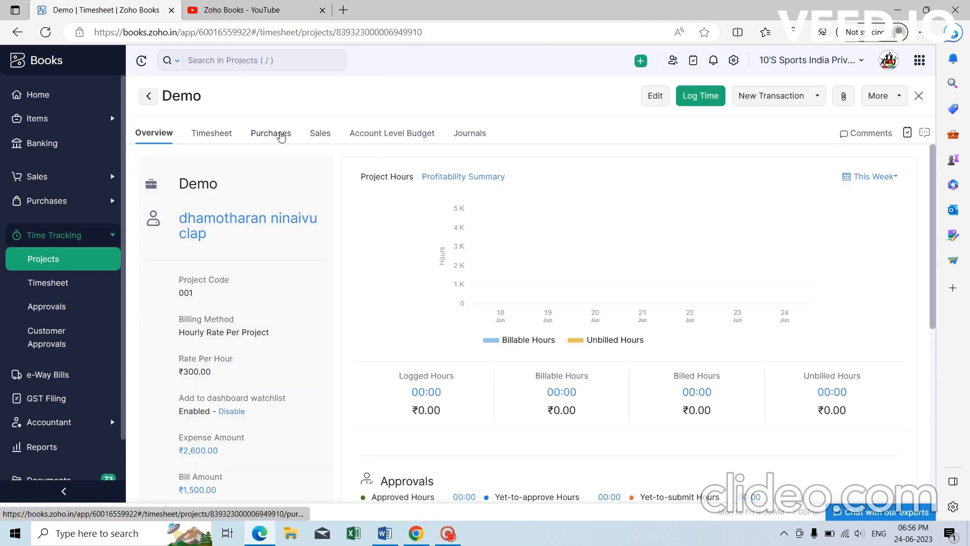
Compare Demo's Purchases and Sales tabs, confirming the ₹2,600.00 Materials expense is Unbilled beside bill 123.
click(278, 135)
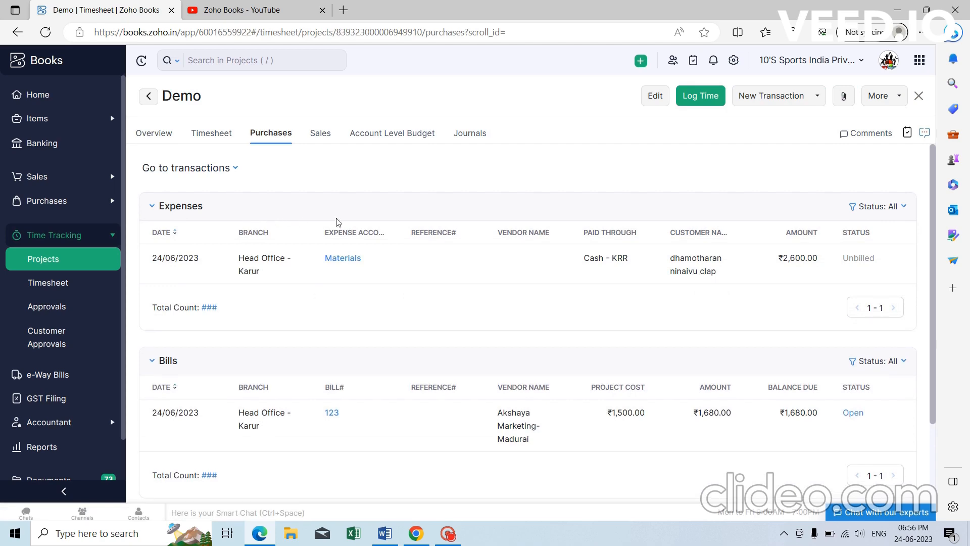
scroll(340, 225, down, 2)
scroll(249, 273, up, 2)
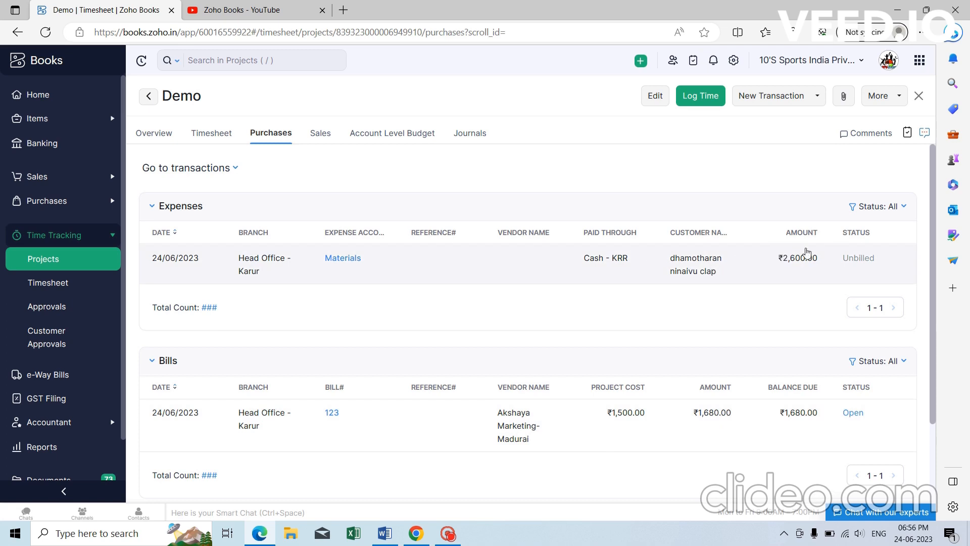
click(320, 134)
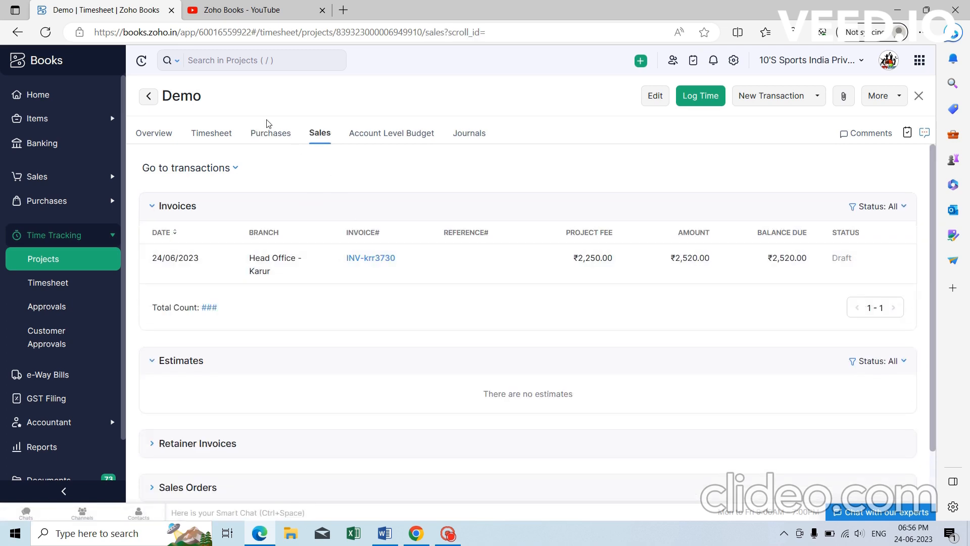
click(270, 133)
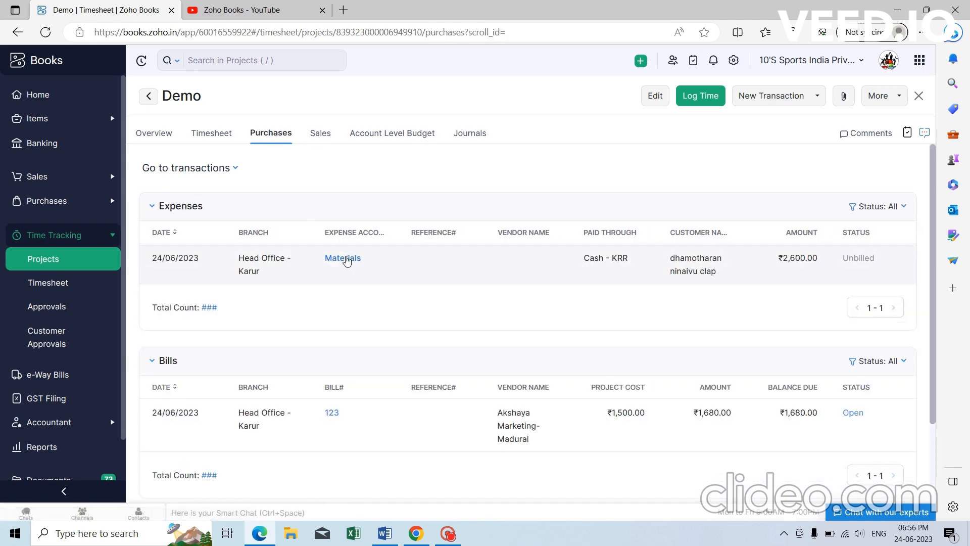
Open the Materials expense and convert it into new bill of supply BOS-000002.
click(343, 259)
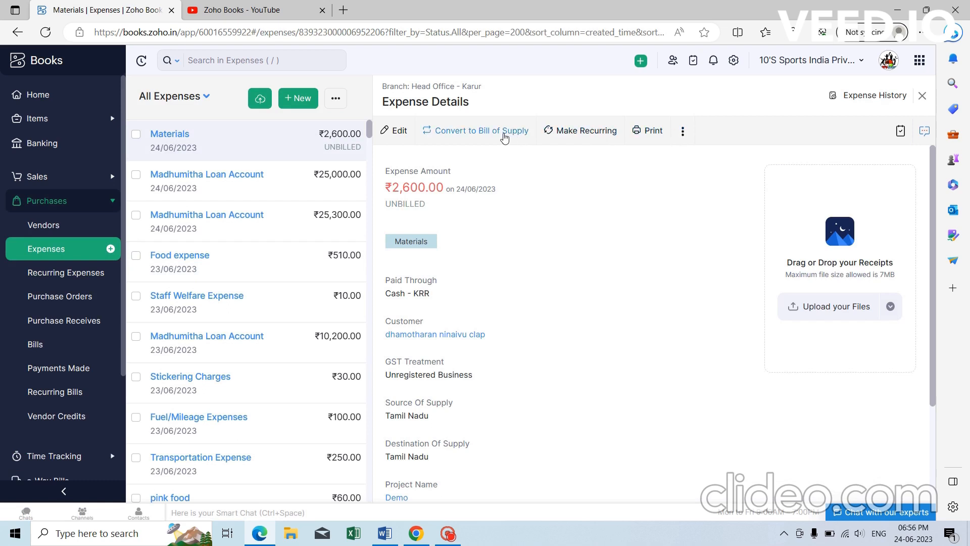
click(682, 132)
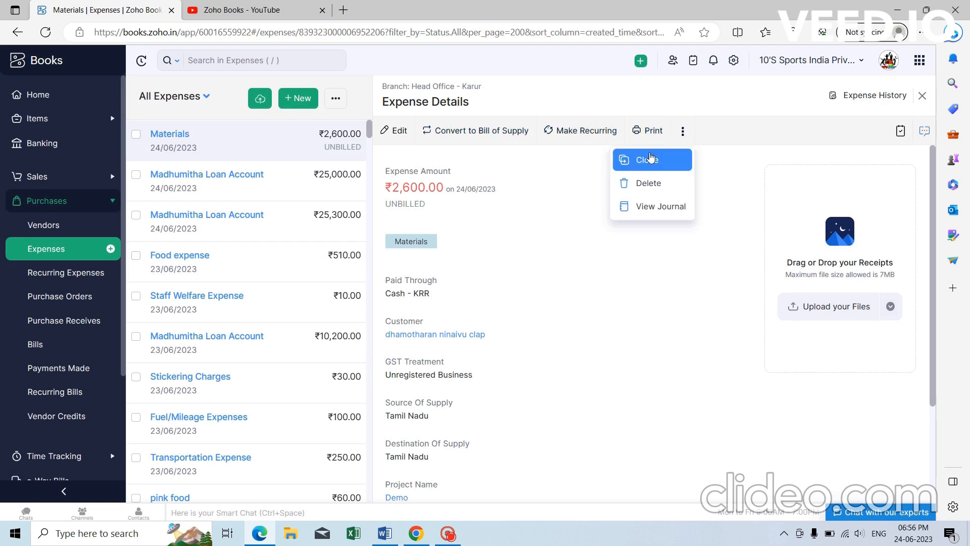
click(583, 241)
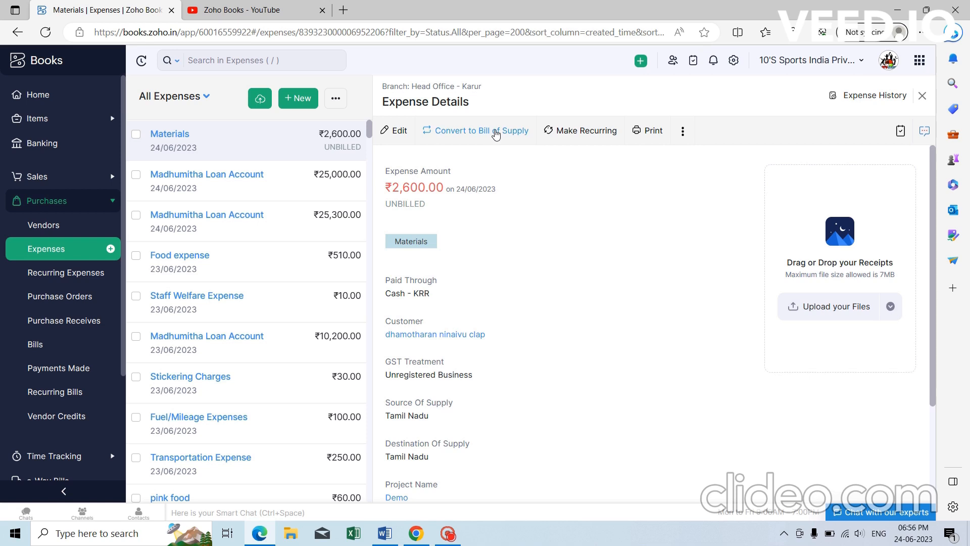
click(495, 132)
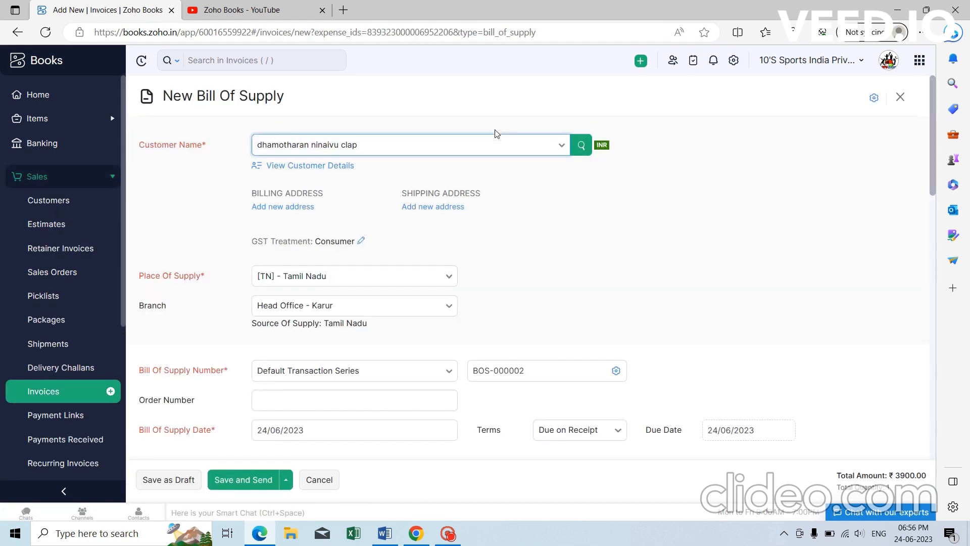
Review the BOS-000002 form and its ₹3,900.00 line item, then save it as a draft.
scroll(382, 206, down, 8)
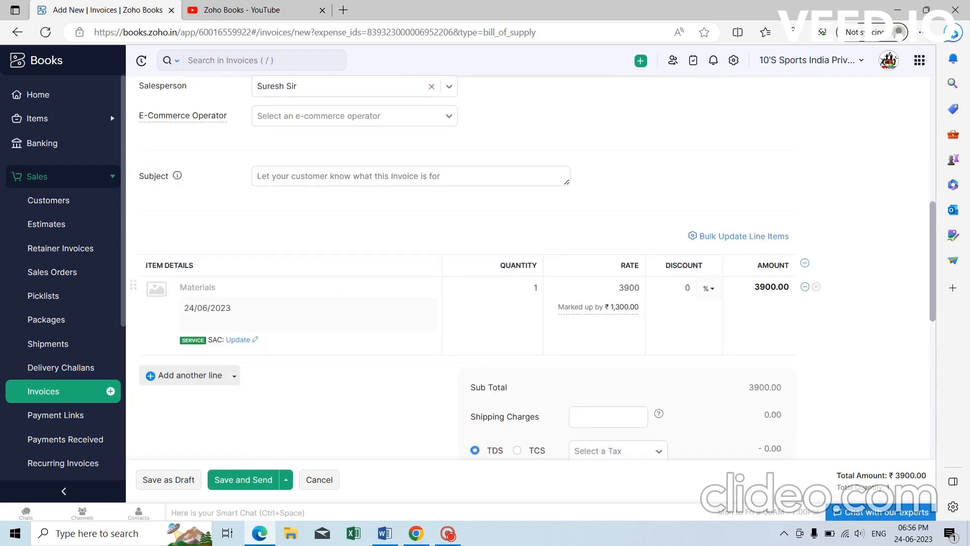
scroll(697, 283, down, 7)
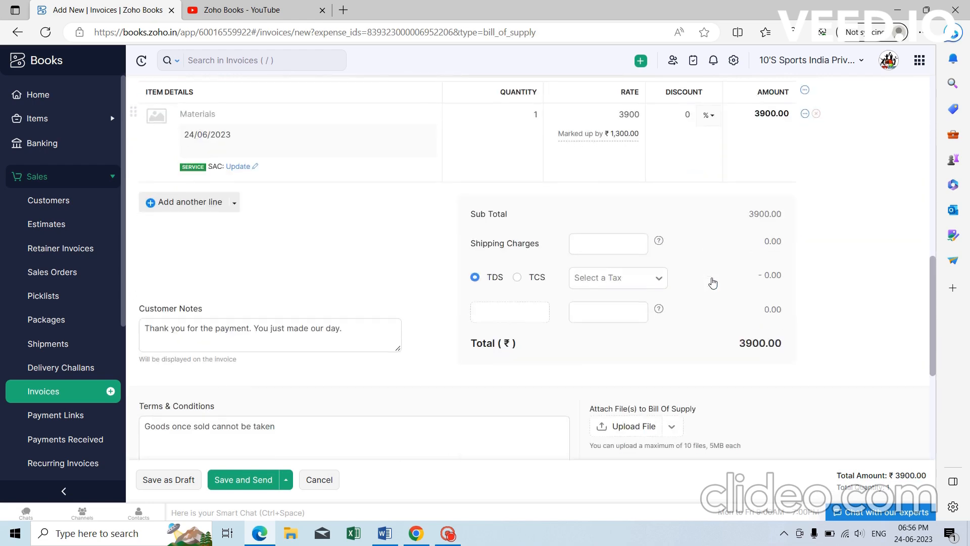
click(521, 293)
scroll(520, 293, down, 2)
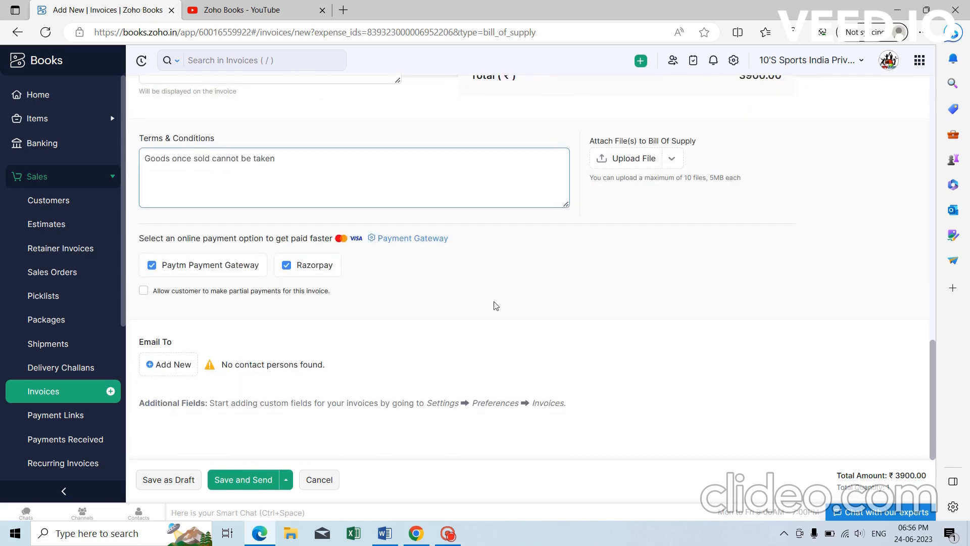
scroll(496, 306, up, 17)
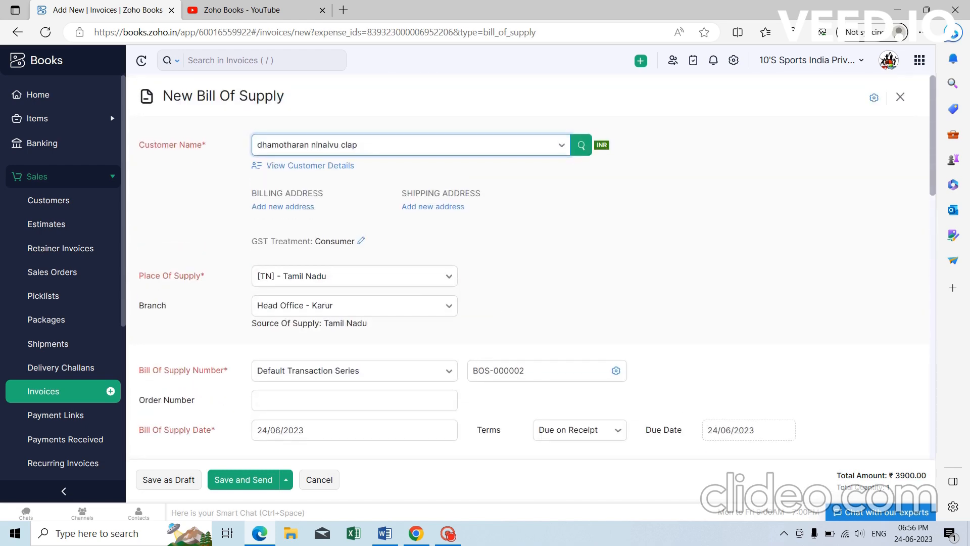
scroll(361, 220, down, 2)
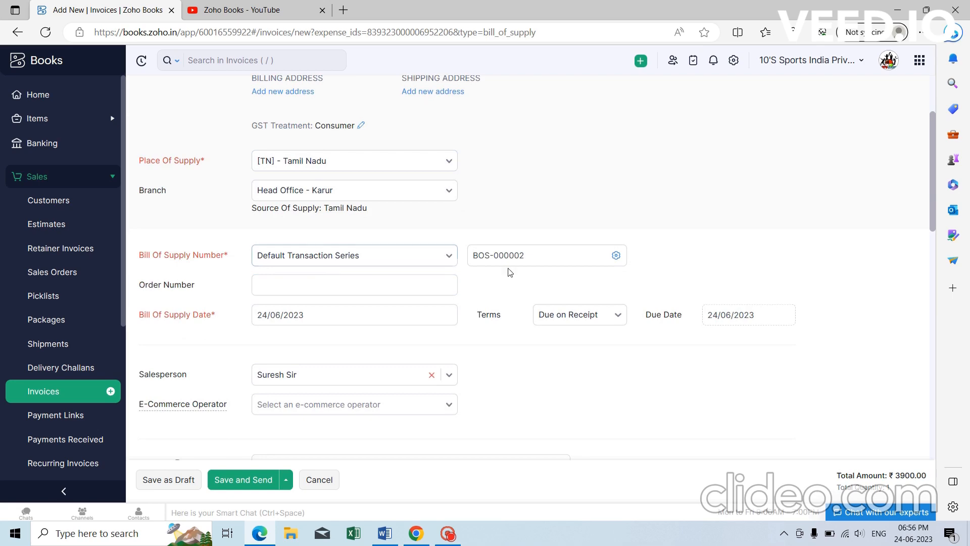
scroll(318, 230, down, 1)
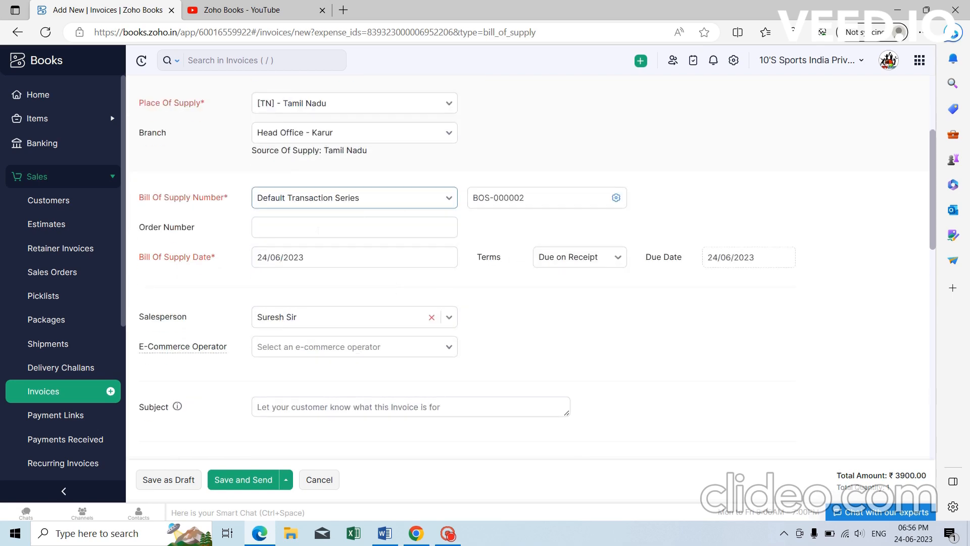
scroll(319, 230, down, 1)
scroll(435, 218, down, 5)
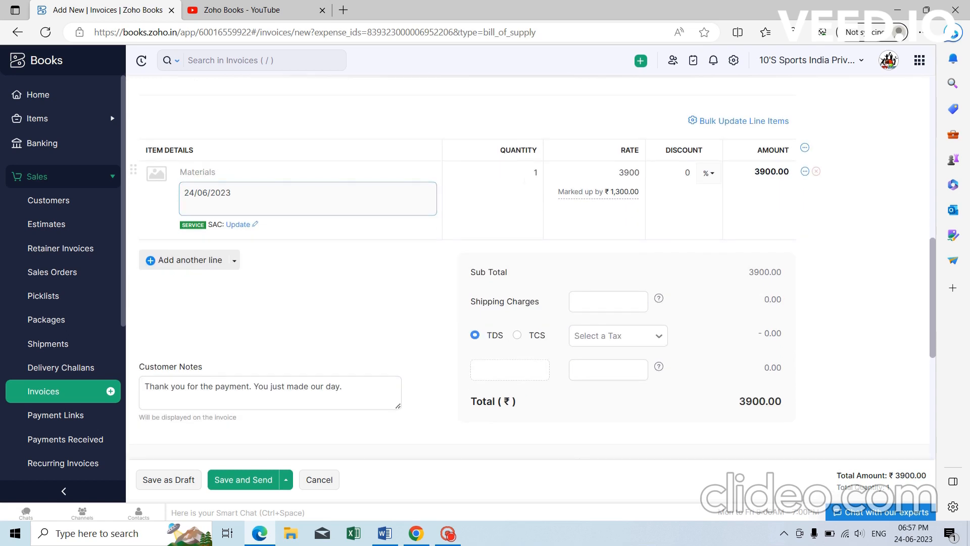
mouse_move(620, 195)
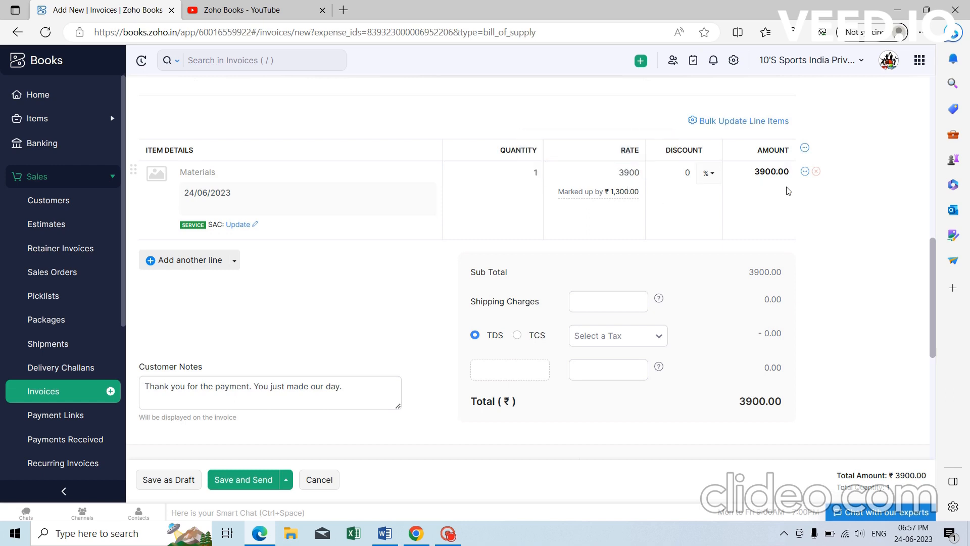
scroll(525, 283, down, 3)
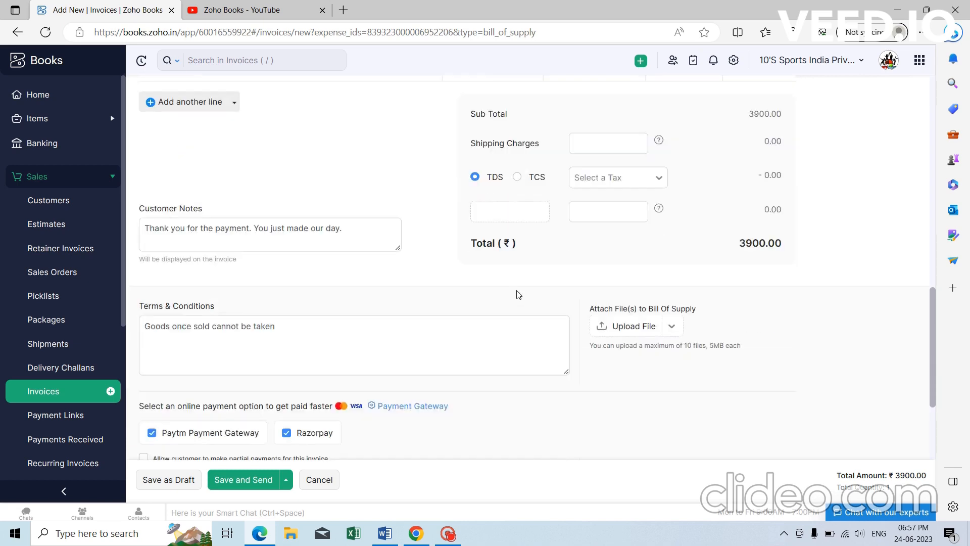
click(168, 481)
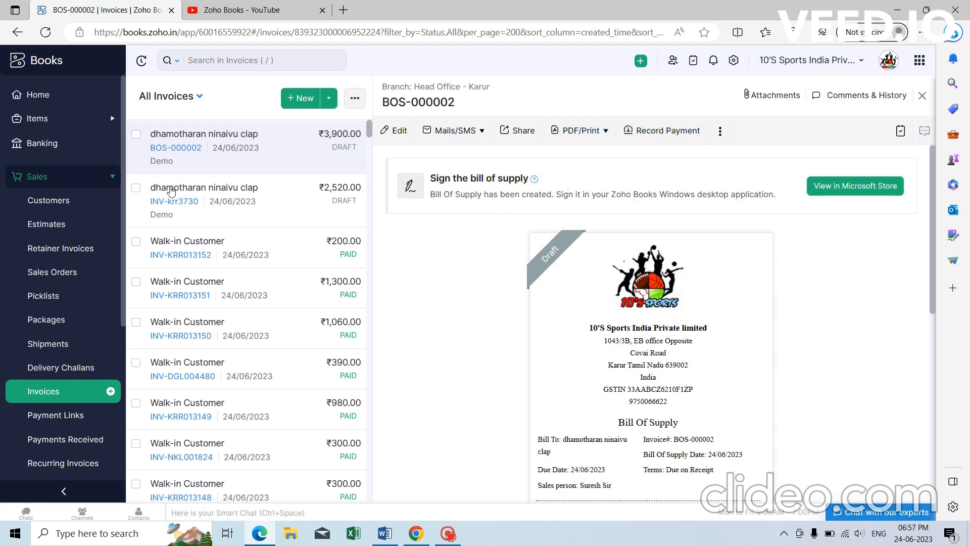
Show project Demo's Sales tab listing INV-krr3730 (₹2,520.00) and BOS-000002 (₹3,900.00).
click(68, 176)
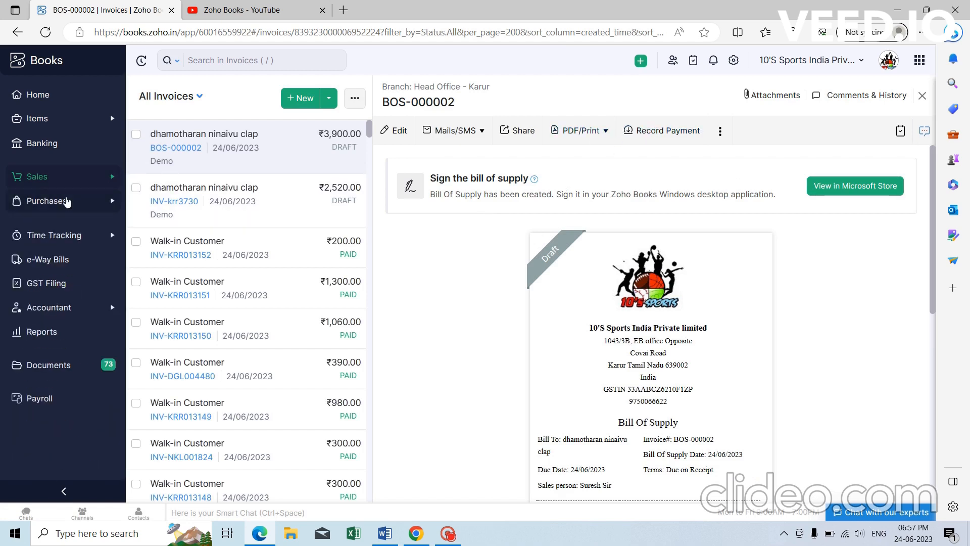
click(70, 202)
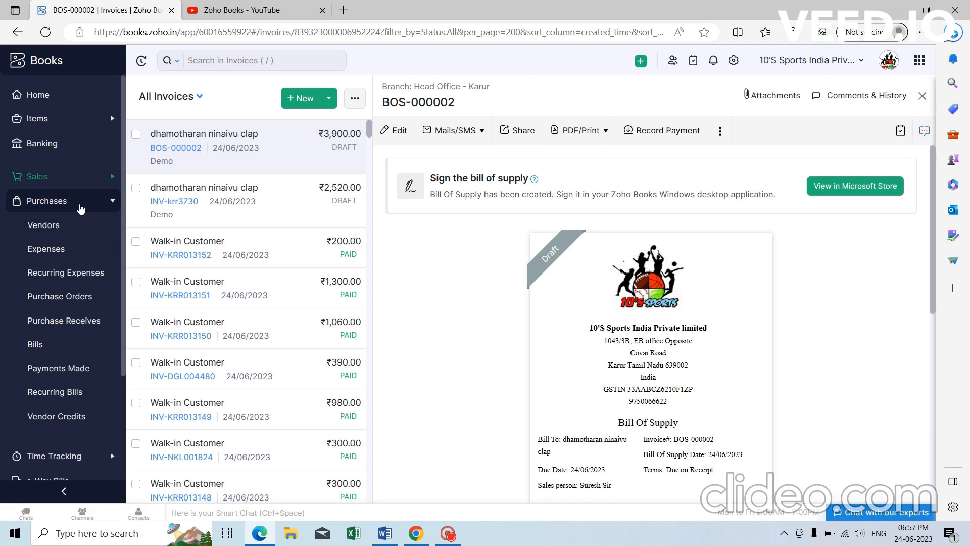
click(69, 207)
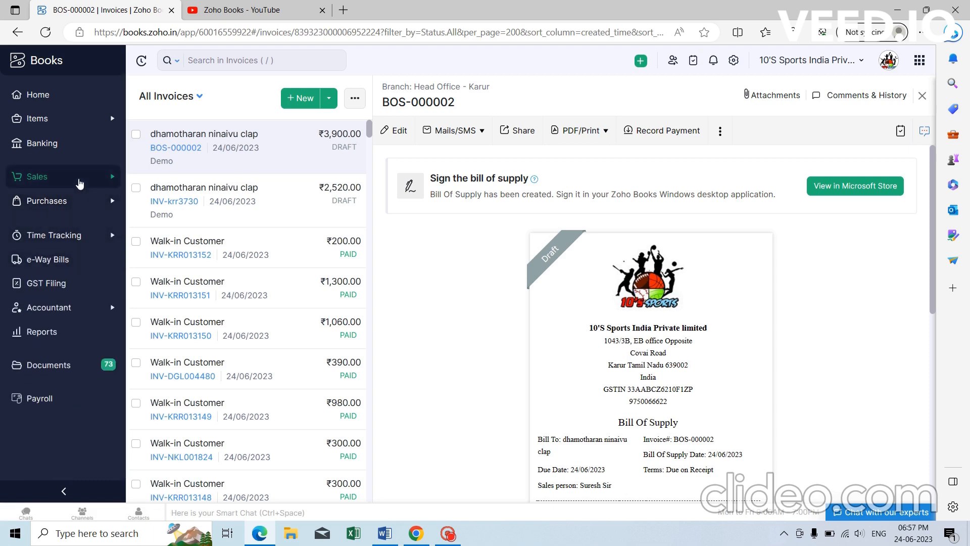
click(80, 180)
click(79, 179)
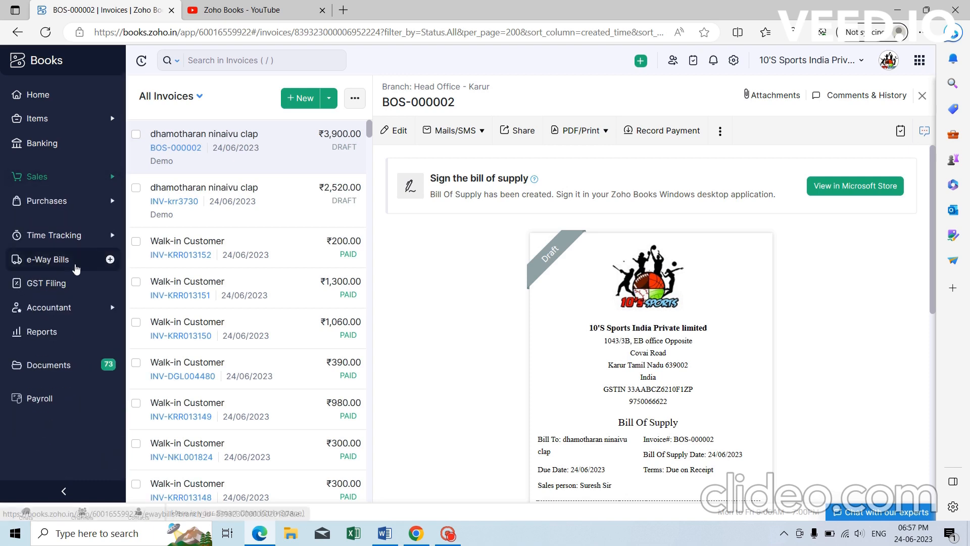
click(81, 235)
click(83, 256)
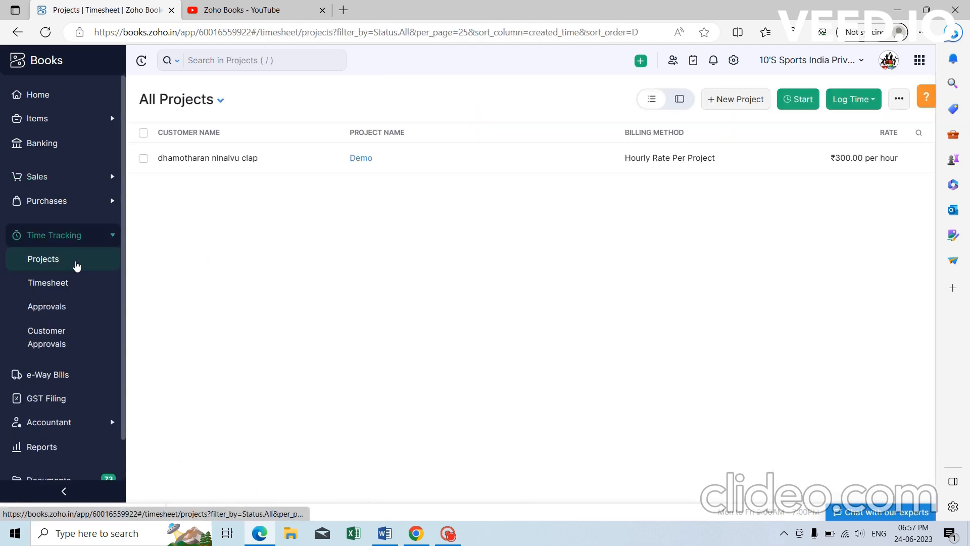
click(354, 159)
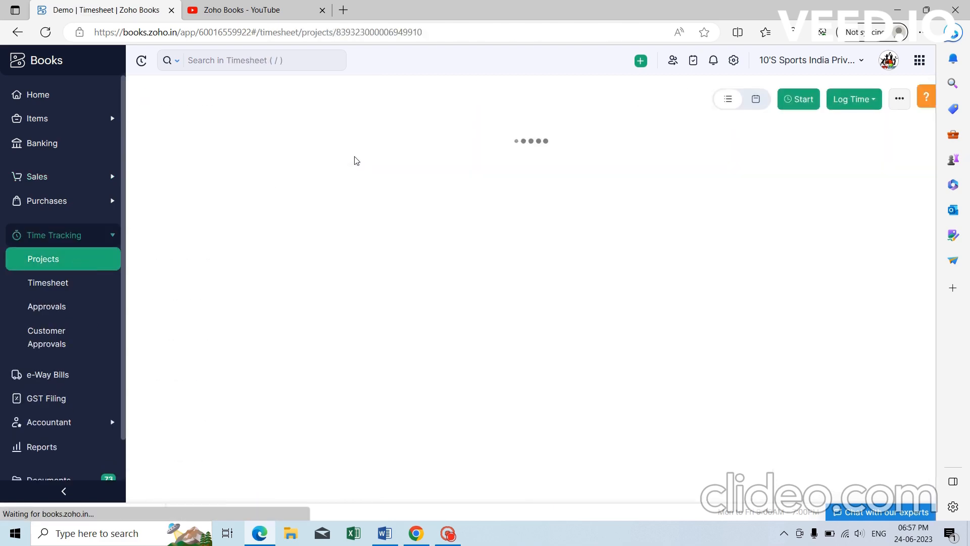
click(320, 134)
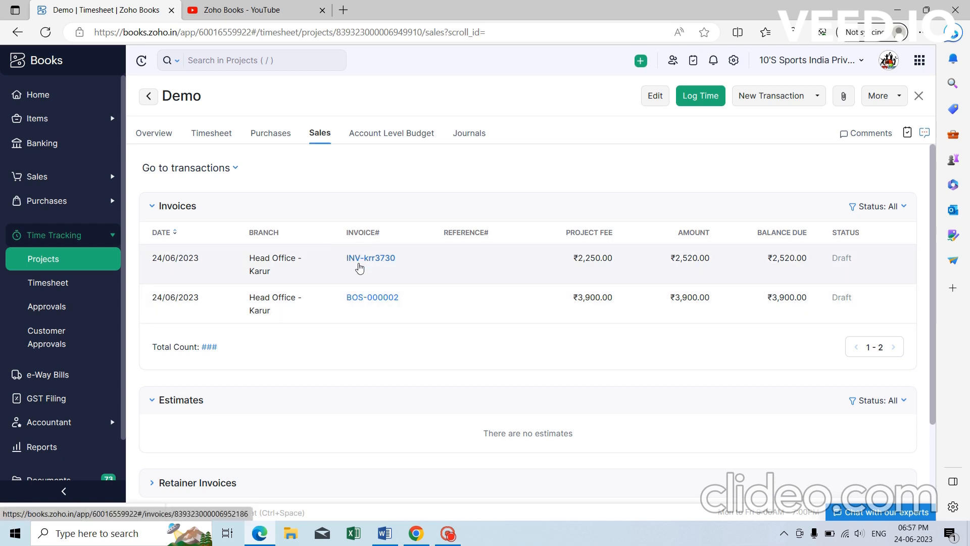
Start a new time log for Demo with a new task named Concrete.
click(704, 100)
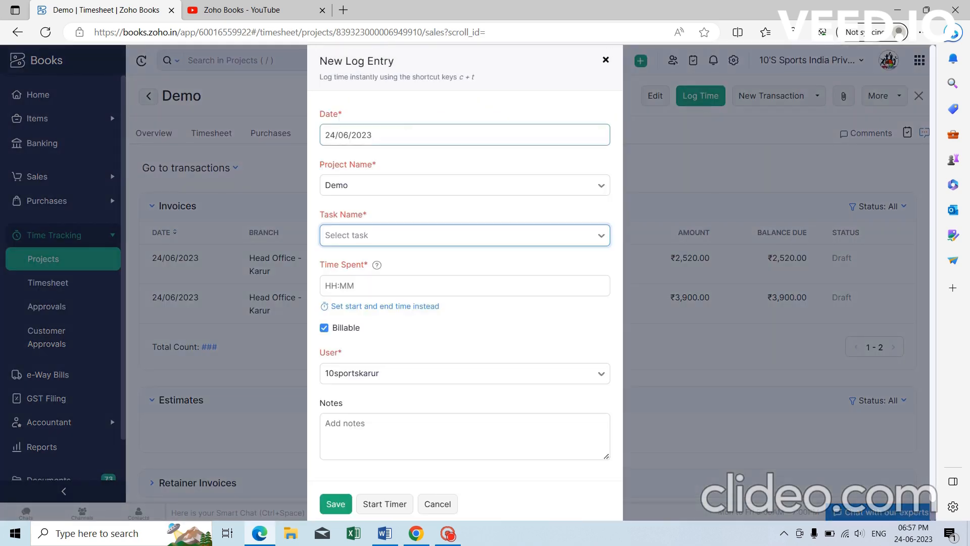
click(393, 238)
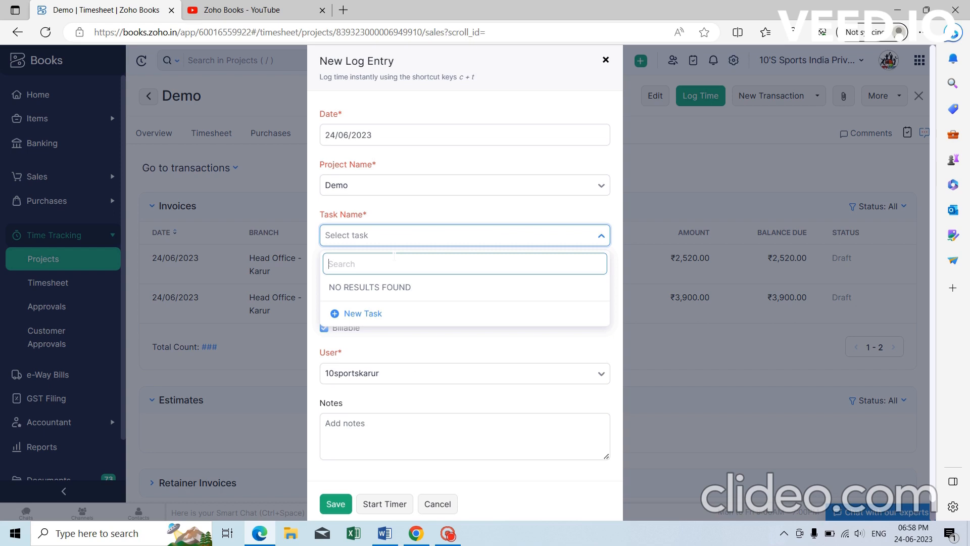
text(Concrete)
click(391, 314)
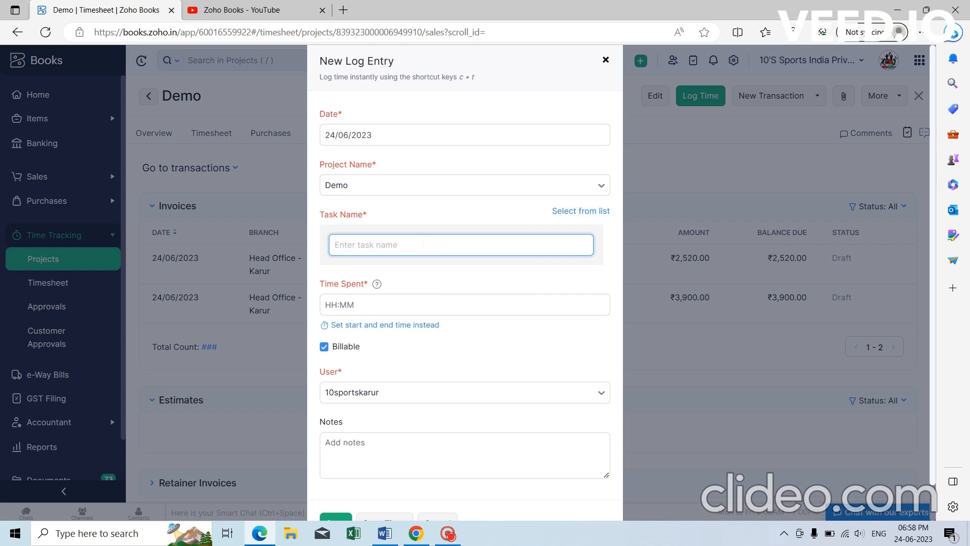
text(Concrete)
key(Tab)
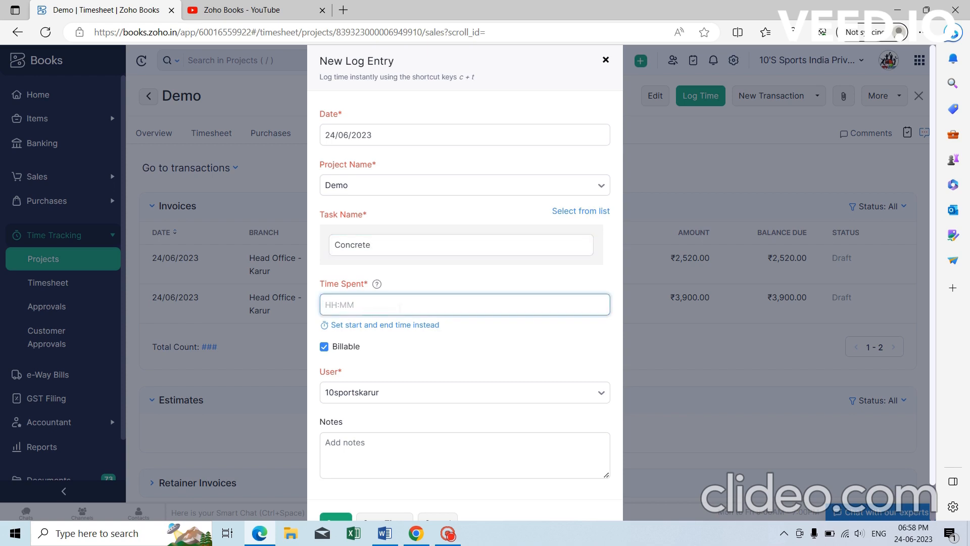
Set the entry's start and end times to 09:30 and 15:30, then save it.
scroll(412, 272, down, 1)
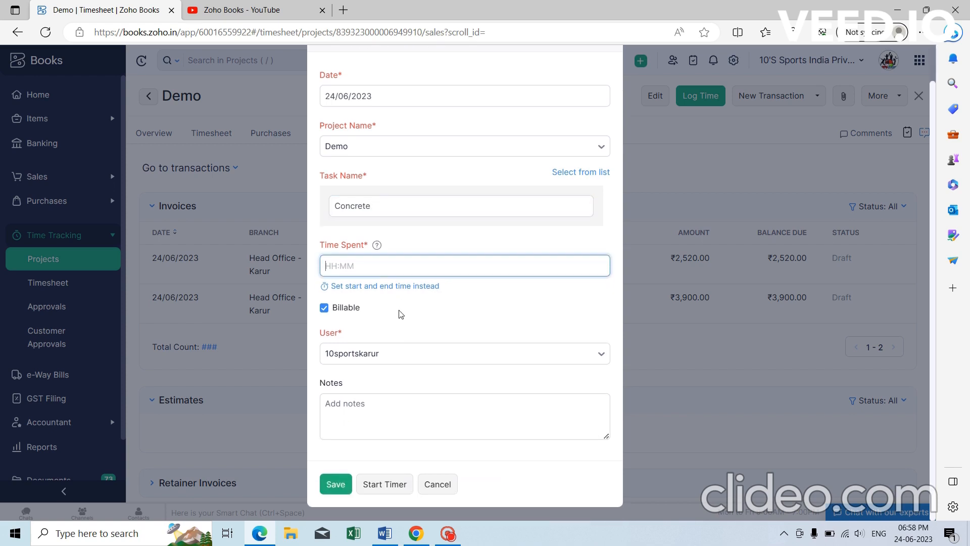
scroll(421, 261, up, 1)
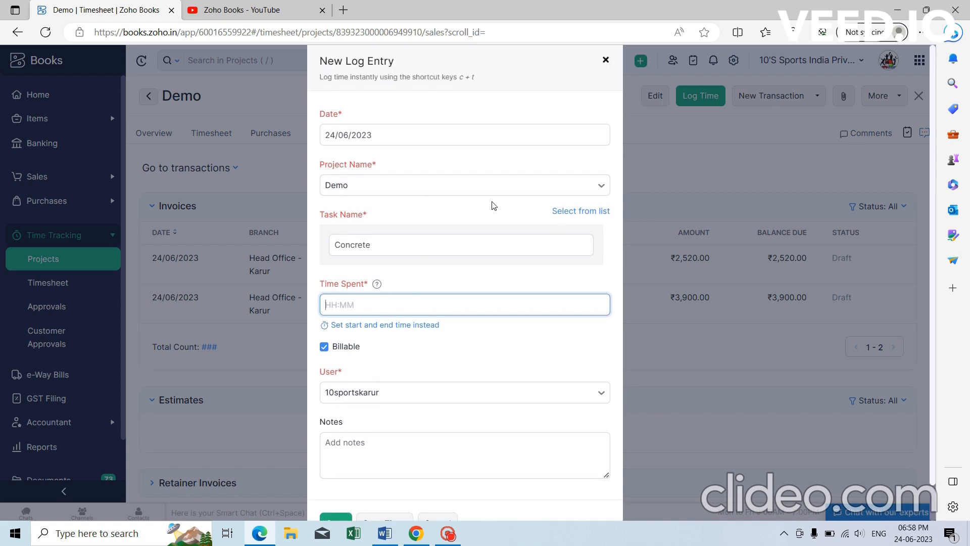
scroll(493, 206, down, 1)
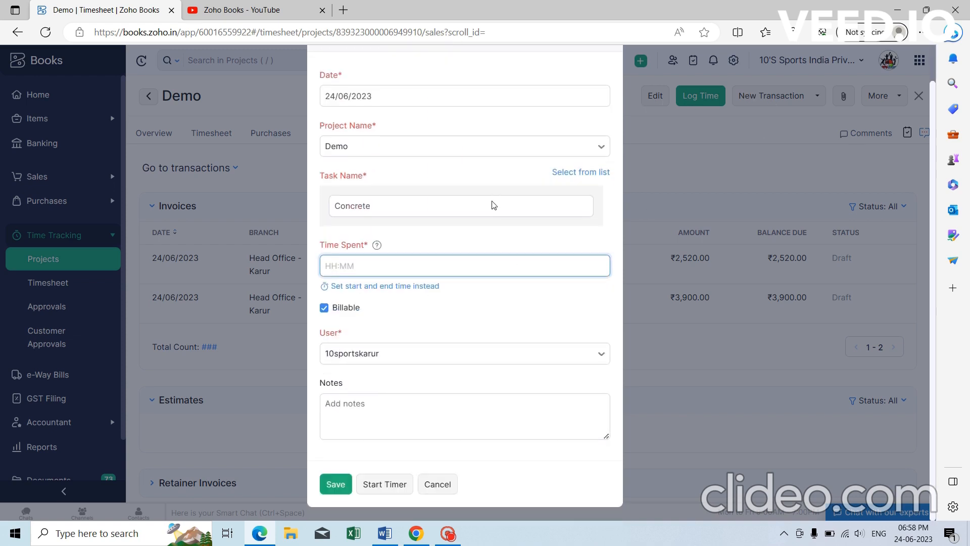
click(413, 287)
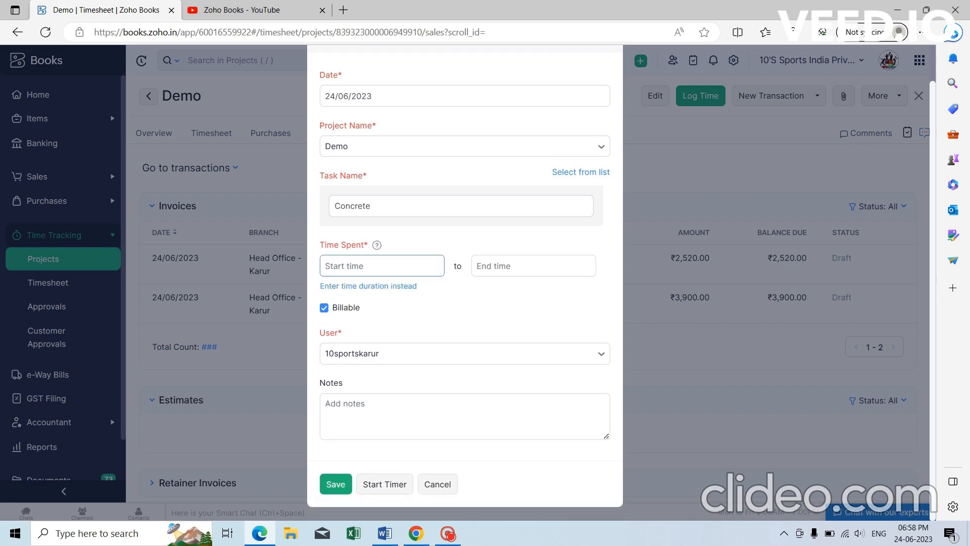
click(426, 268)
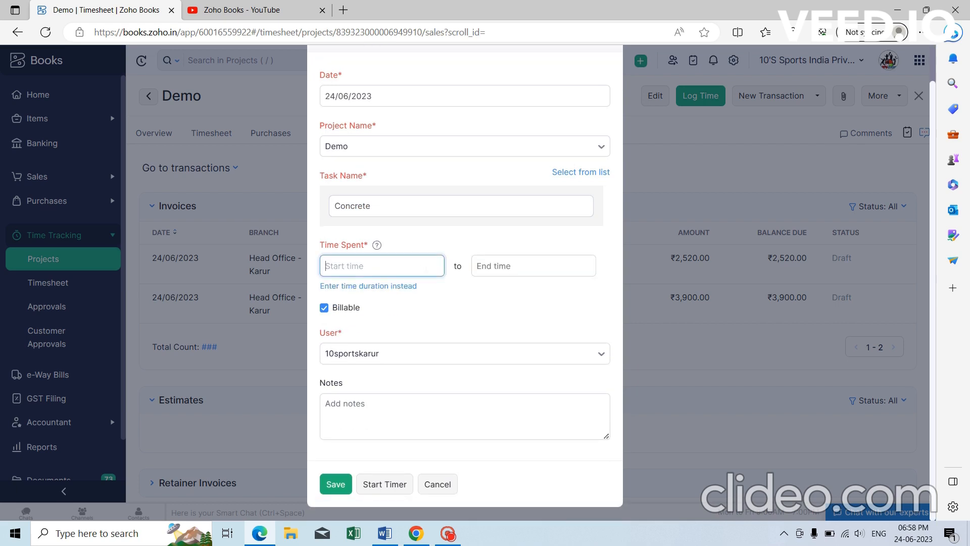
text(00:00)
click(485, 267)
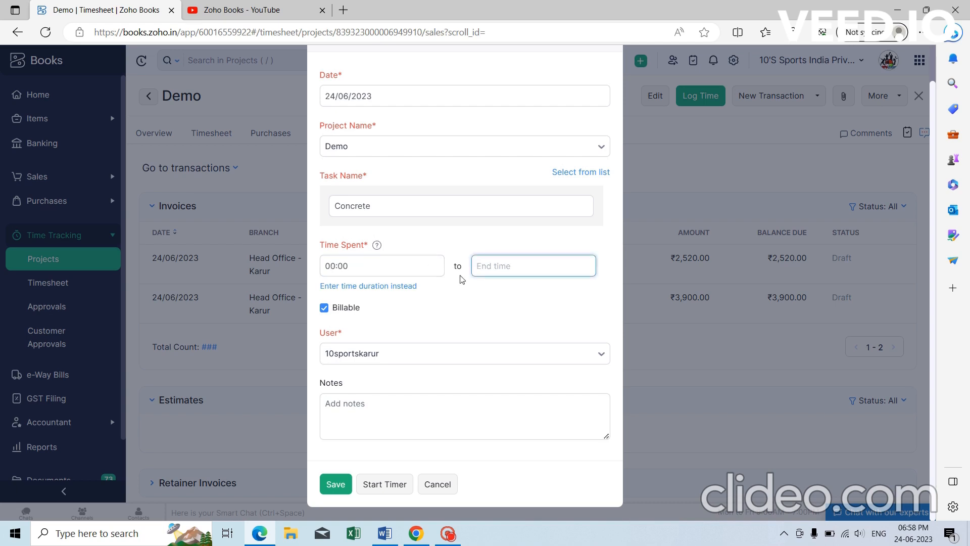
click(358, 267)
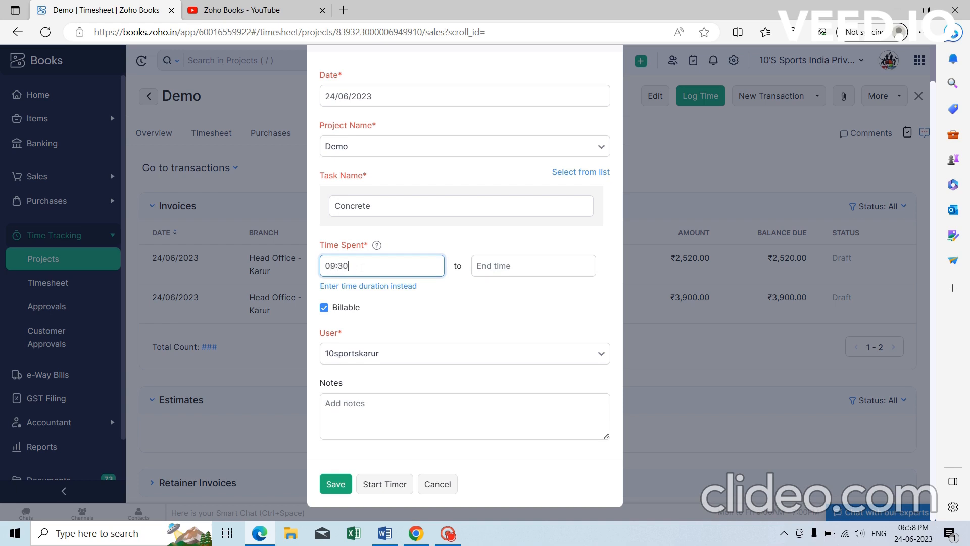
click(534, 266)
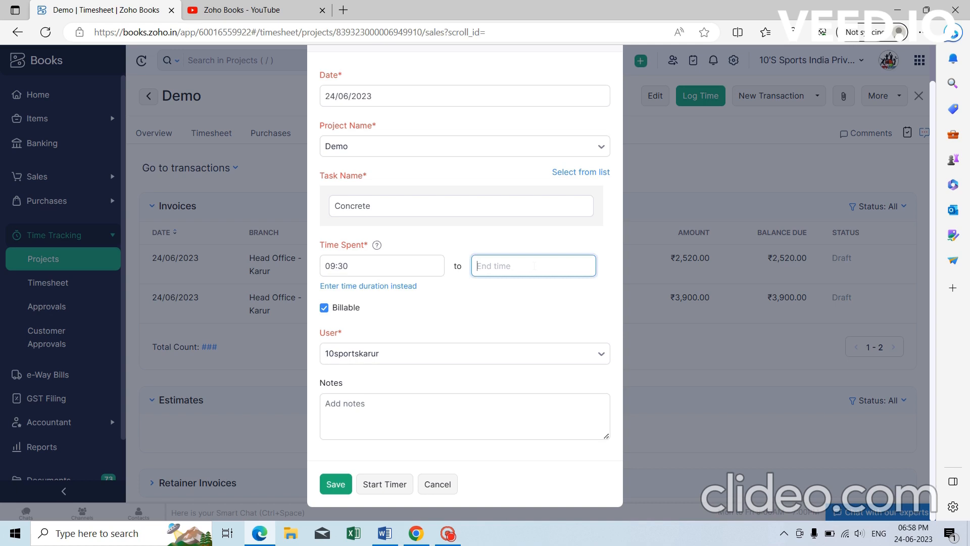
text(15:30)
click(497, 233)
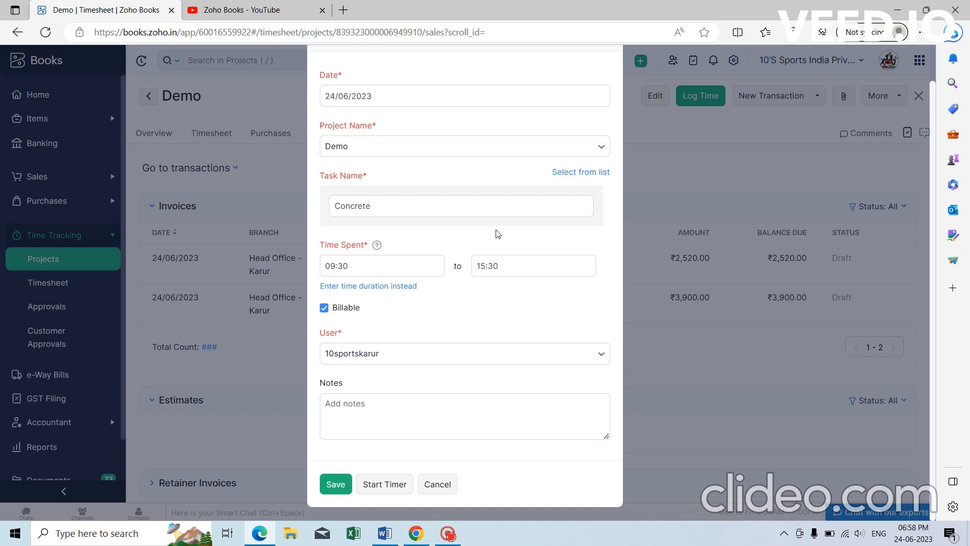
click(372, 399)
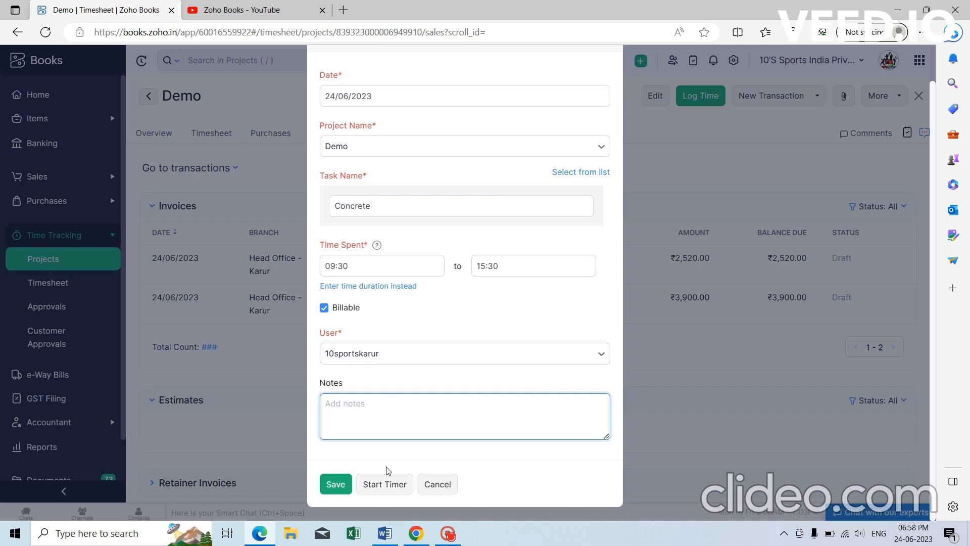
click(337, 485)
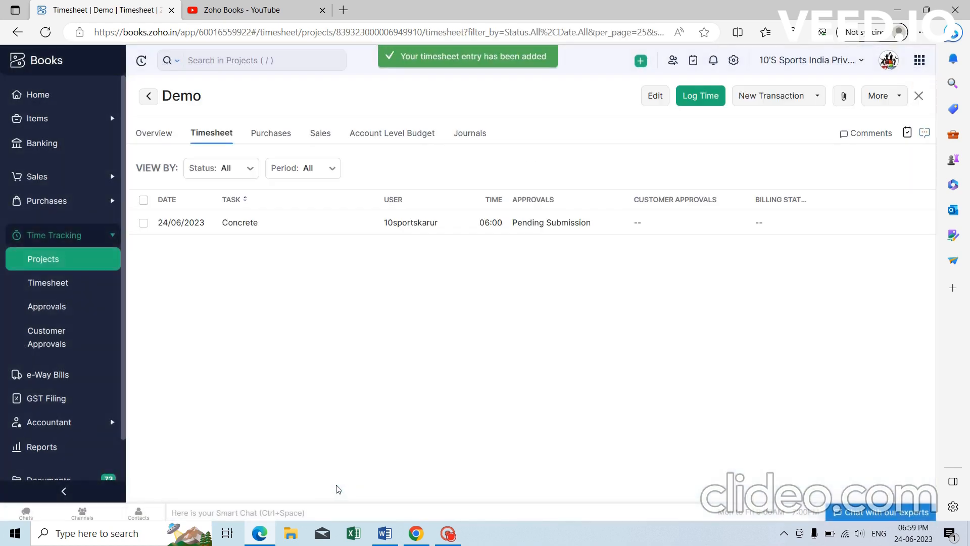
Check the Concrete entry's approval status shows pending submission, then go to Time Tracking Approvals.
click(413, 224)
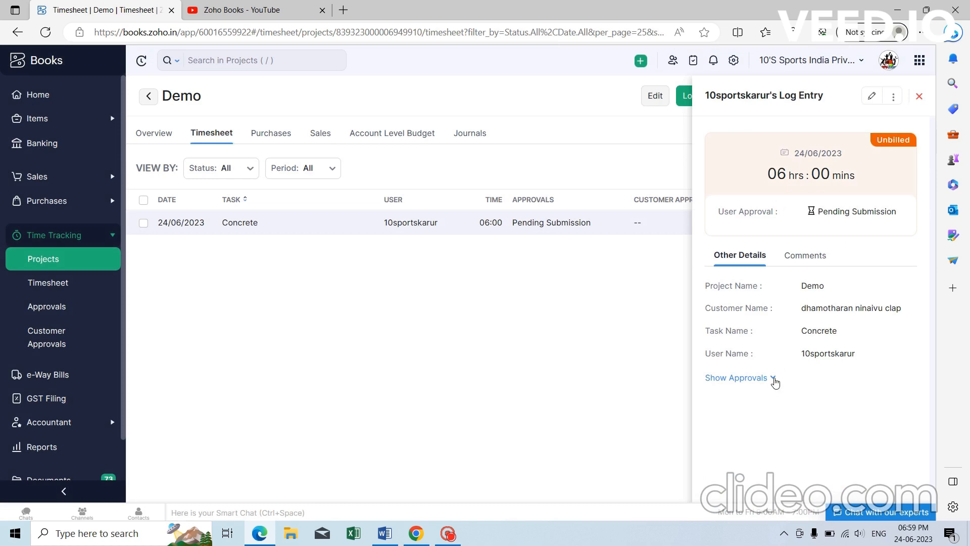
click(773, 379)
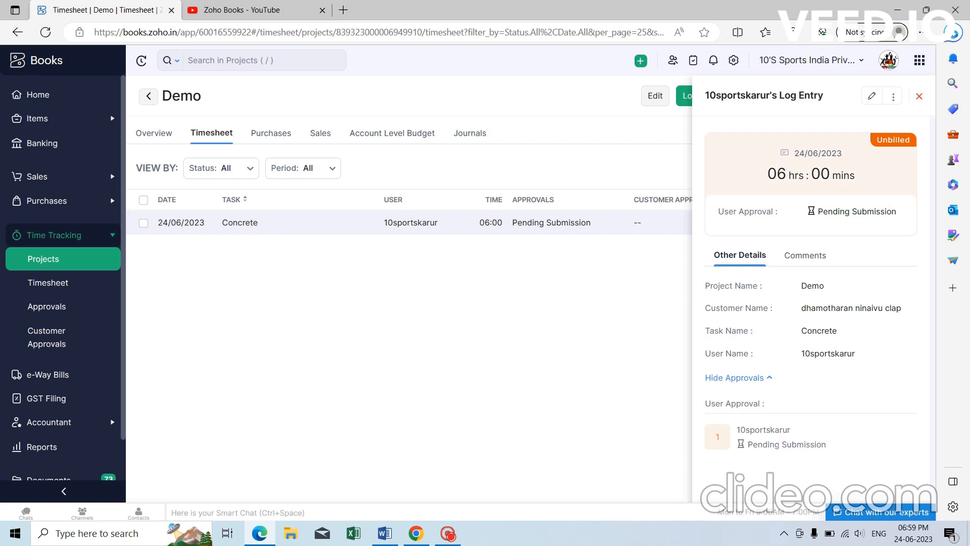
click(65, 309)
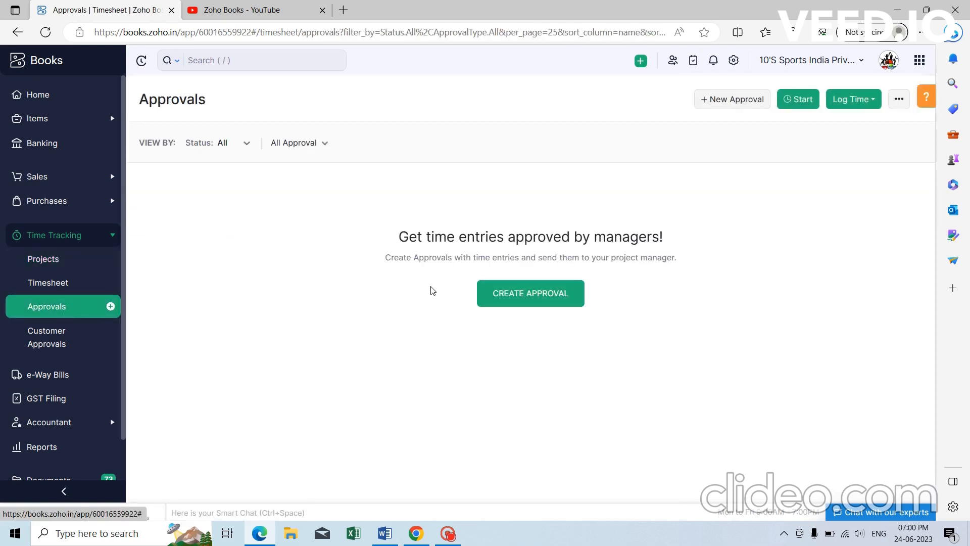
Create and save approval JK for project Demo, covering its 06:00 Concrete timesheet entry.
click(537, 299)
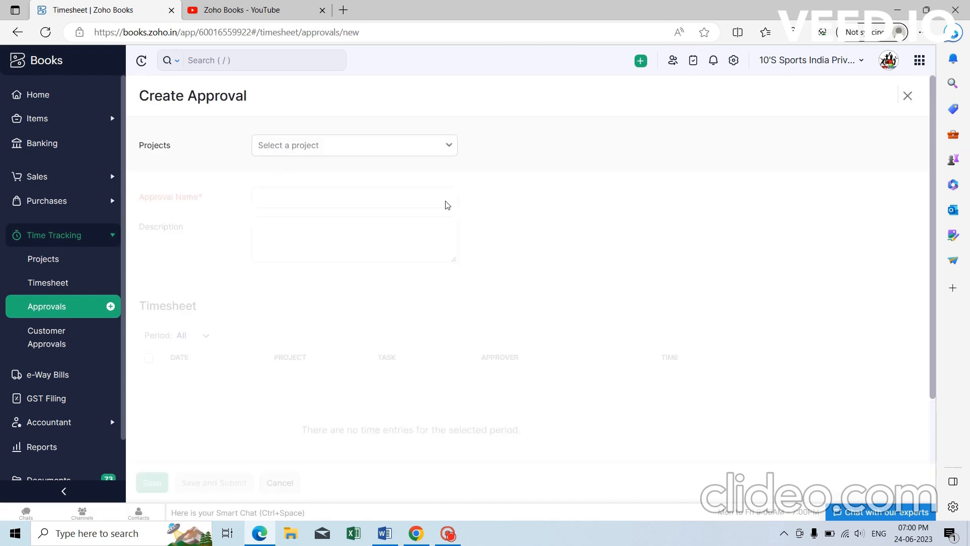
click(432, 155)
click(388, 197)
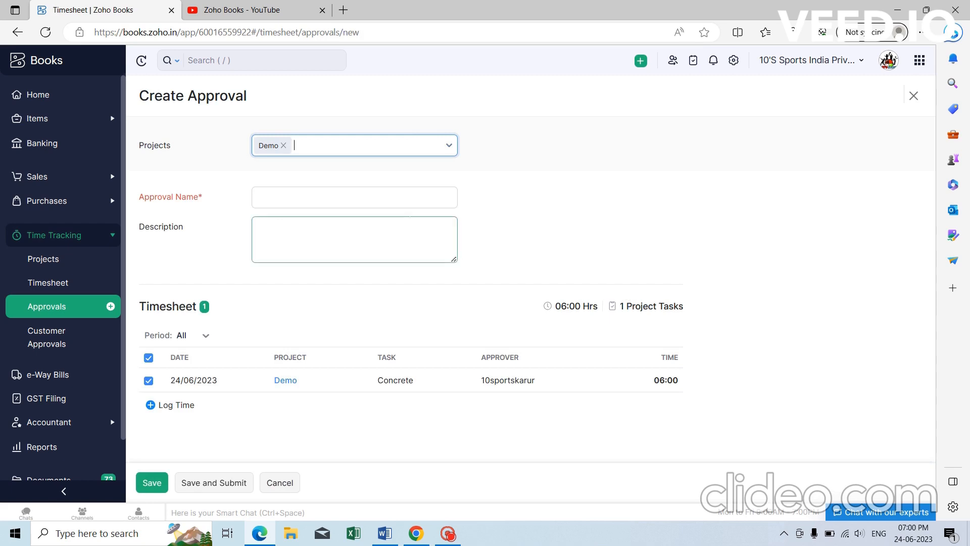
click(353, 197)
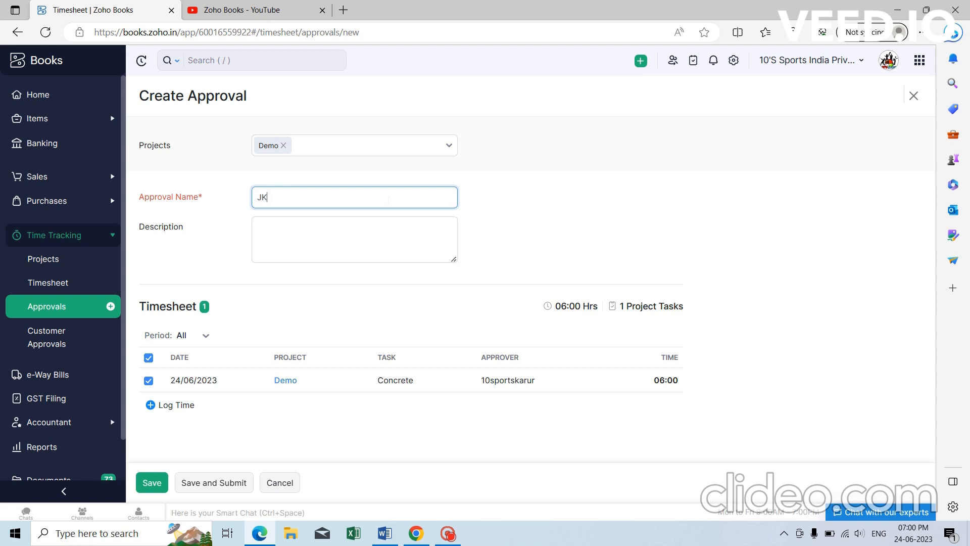
key(Tab)
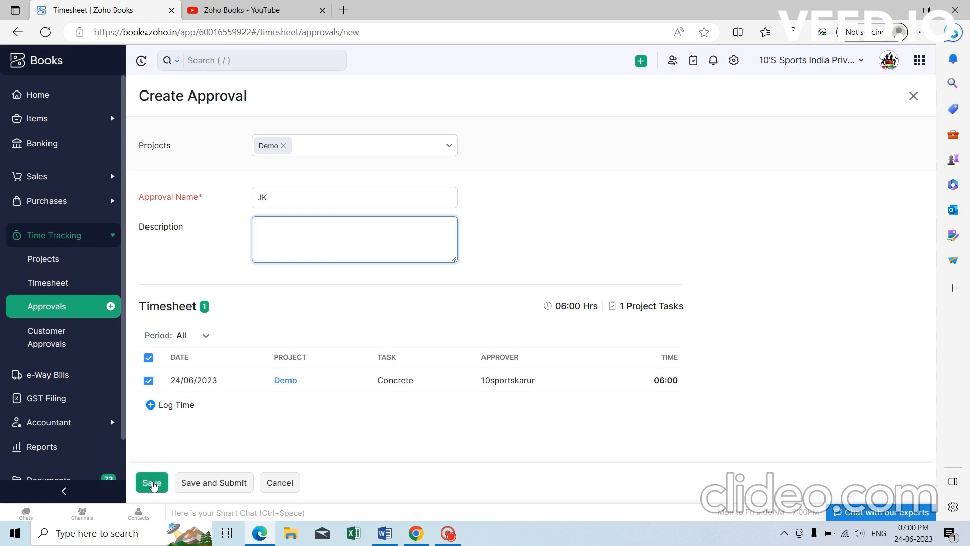
click(154, 484)
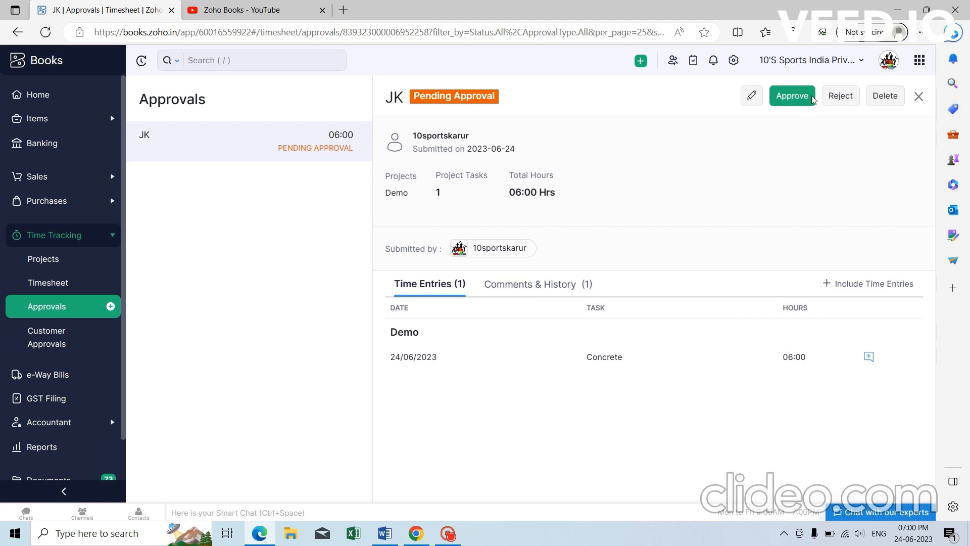
Approve the JK approval and confirm with Yes.
click(795, 96)
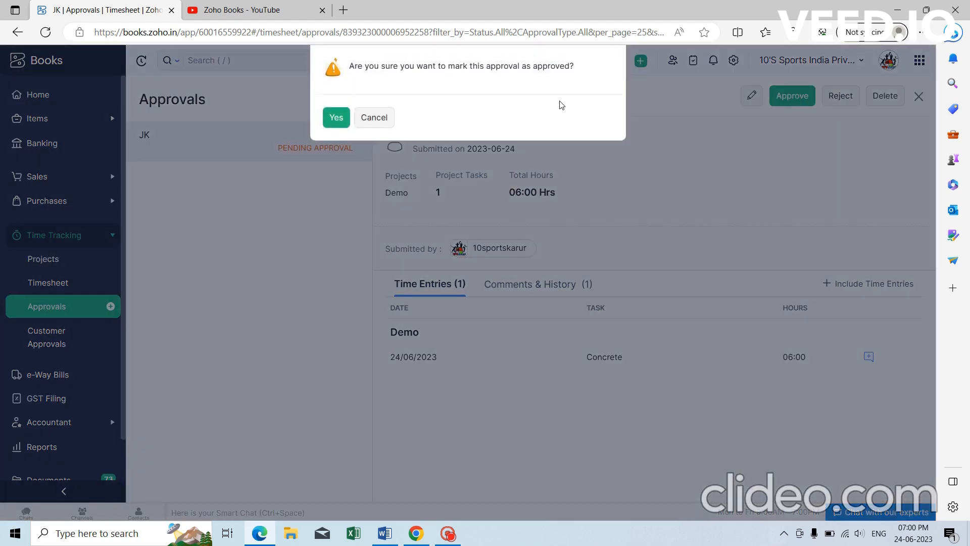
click(335, 118)
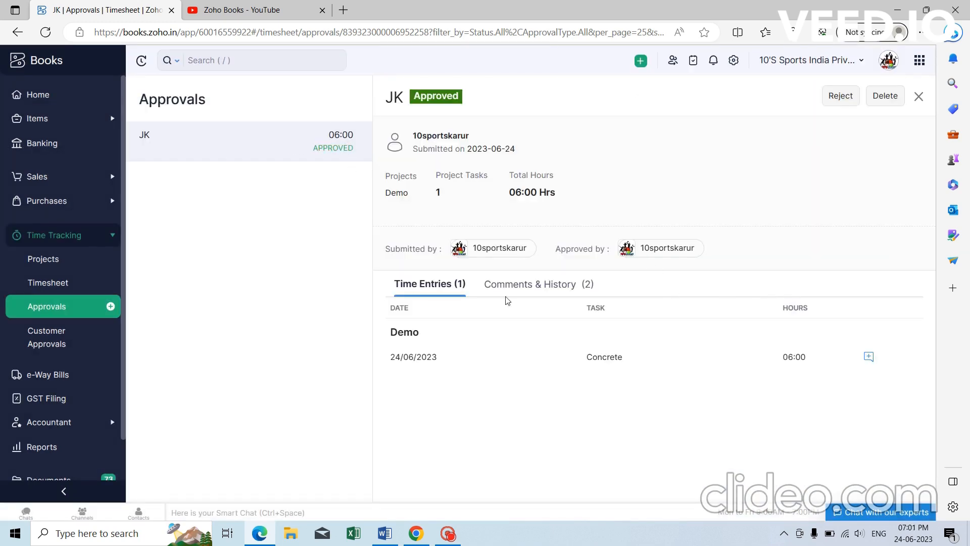
Open the Demo project from the projects list and go to its Timesheet tab.
click(71, 268)
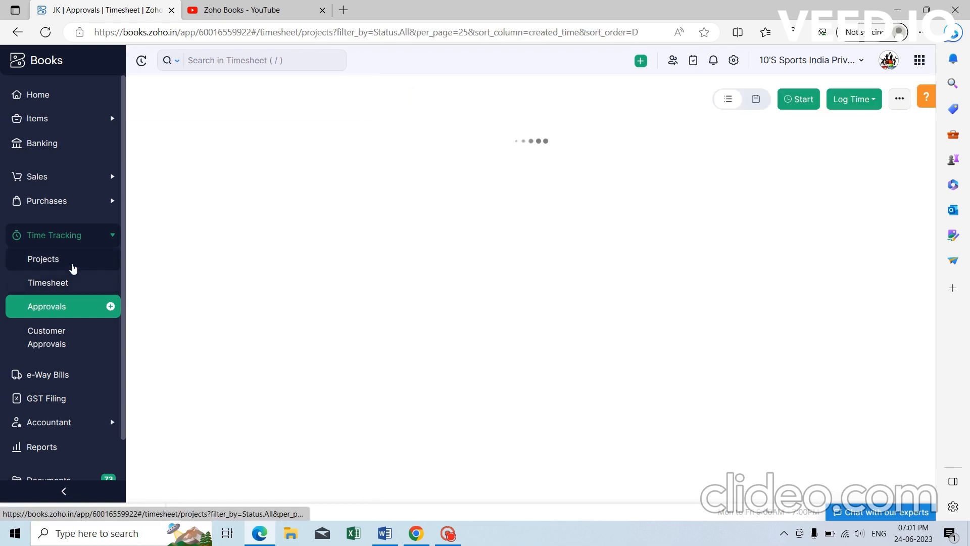
click(358, 160)
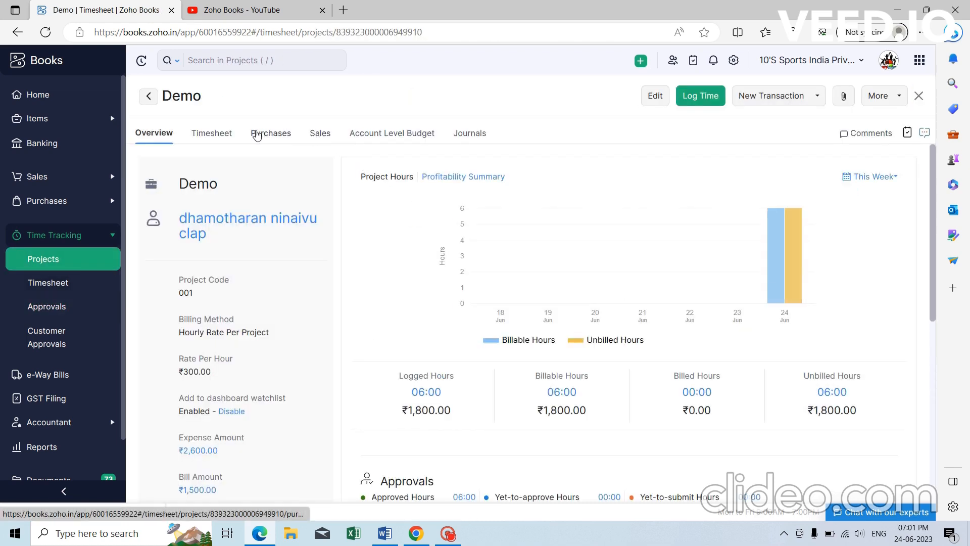
click(271, 137)
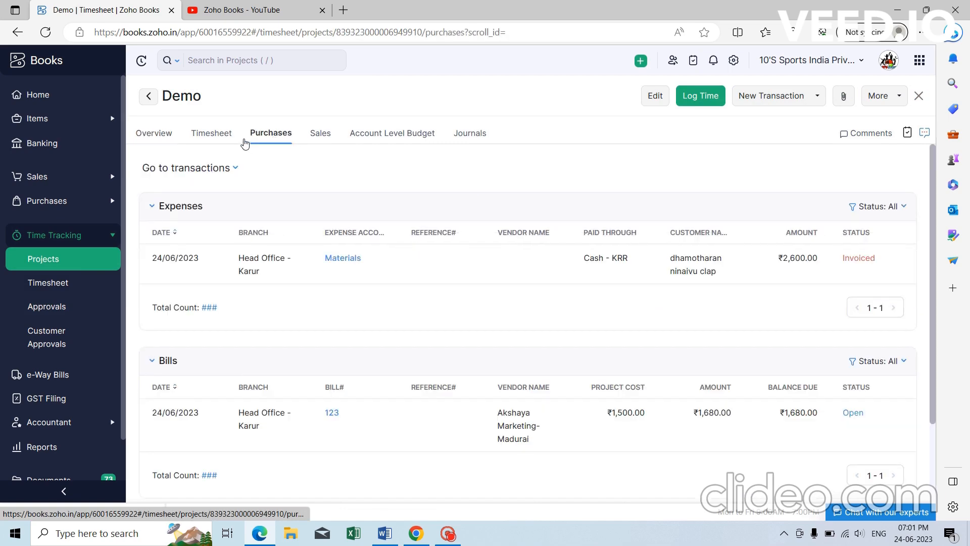
click(230, 136)
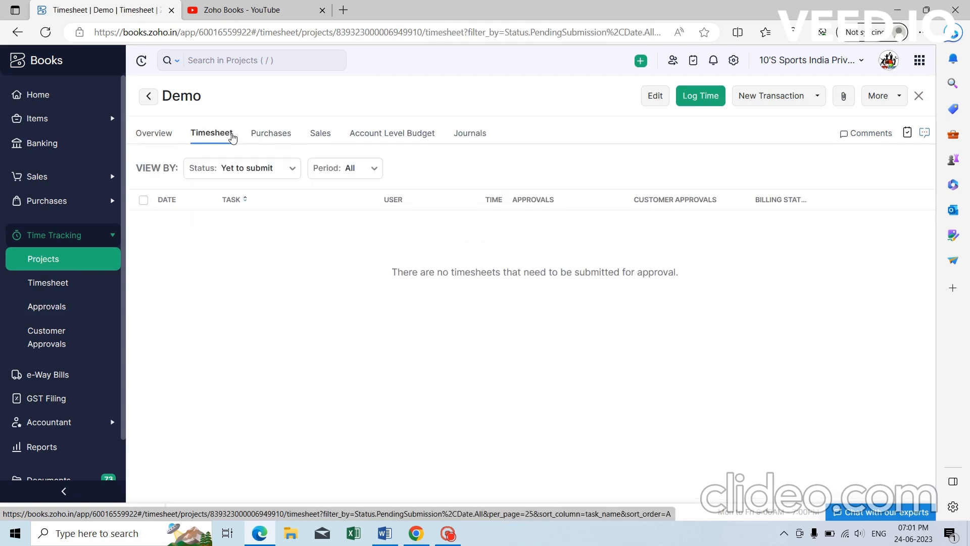
click(155, 135)
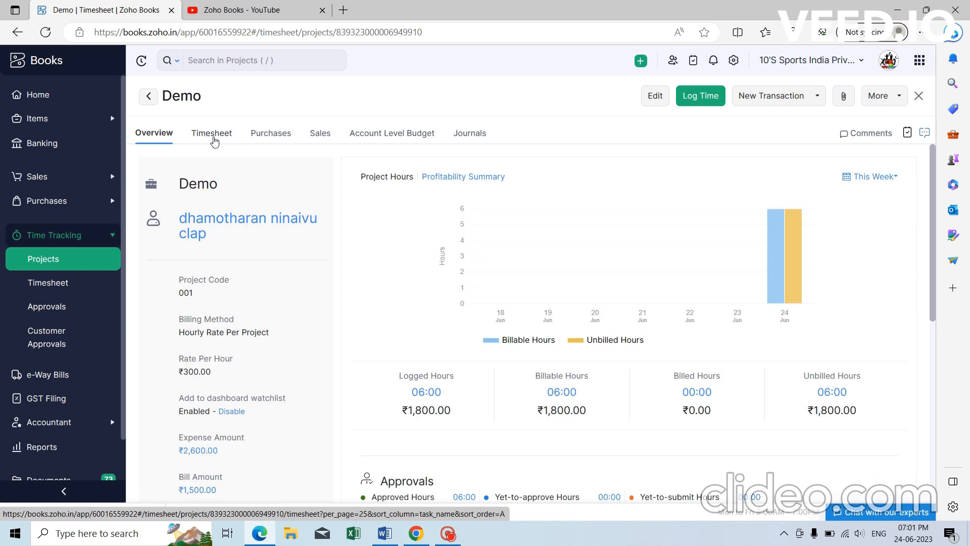
click(221, 140)
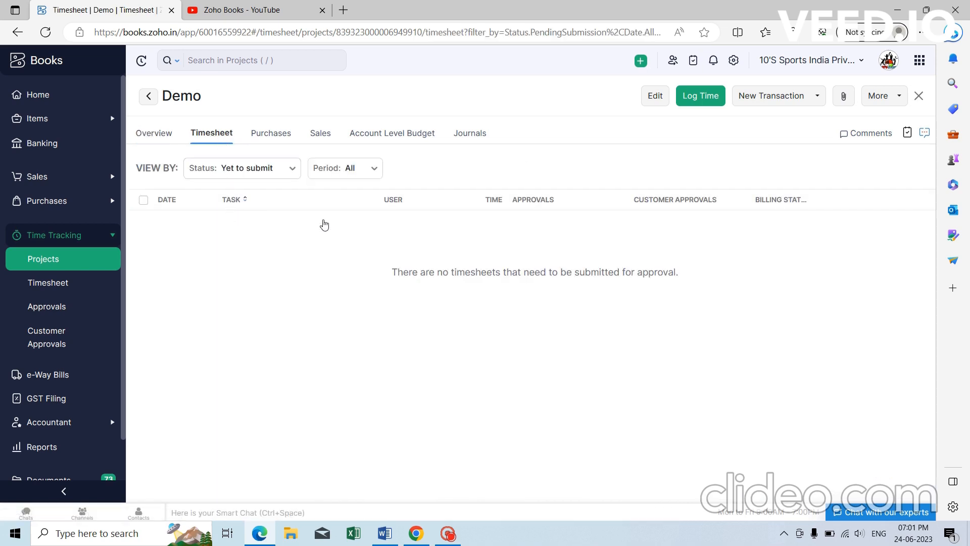
Set the timesheet Status filter to All and open the Concrete entry's approval JK.
click(293, 168)
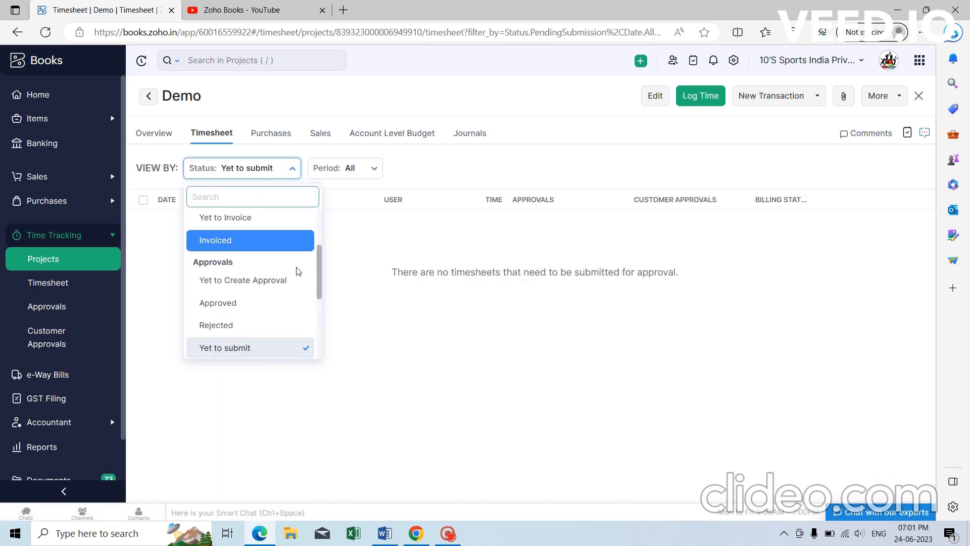
drag(319, 284, 314, 225)
click(230, 240)
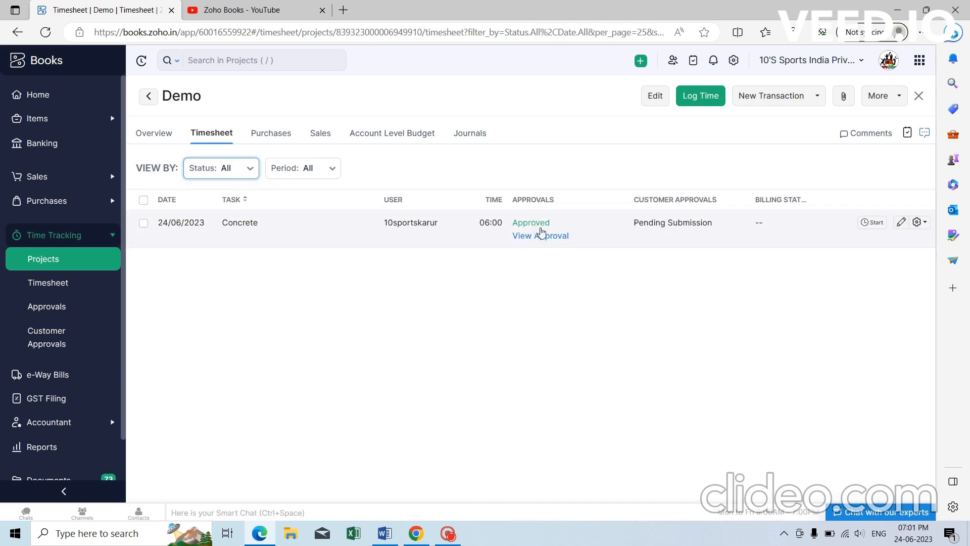
click(546, 243)
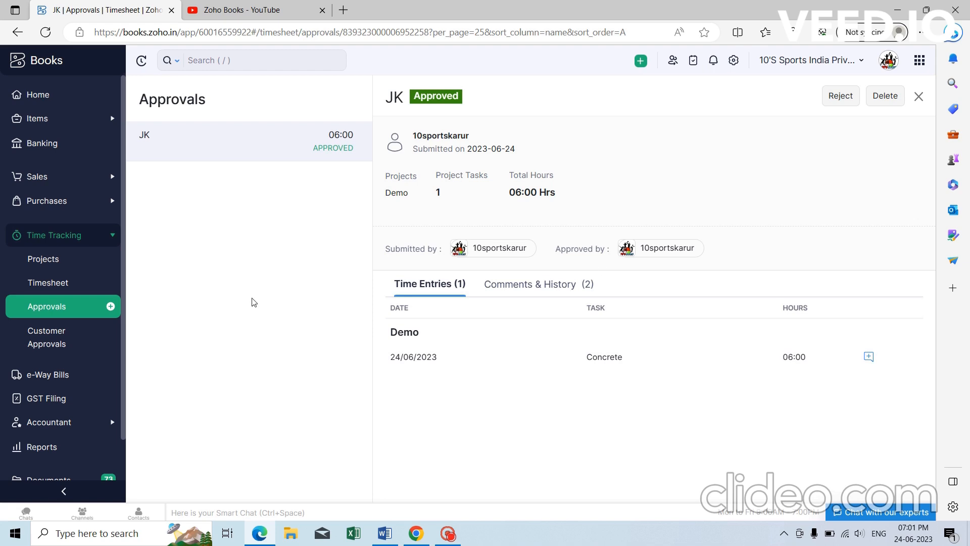
Go to Customer Approvals and start a new customer approval for the customer.
click(85, 314)
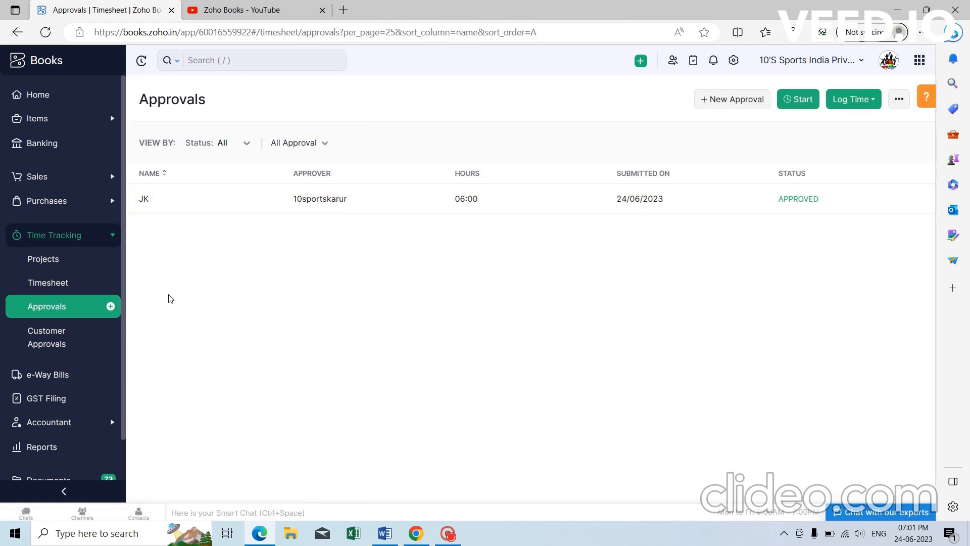
click(59, 344)
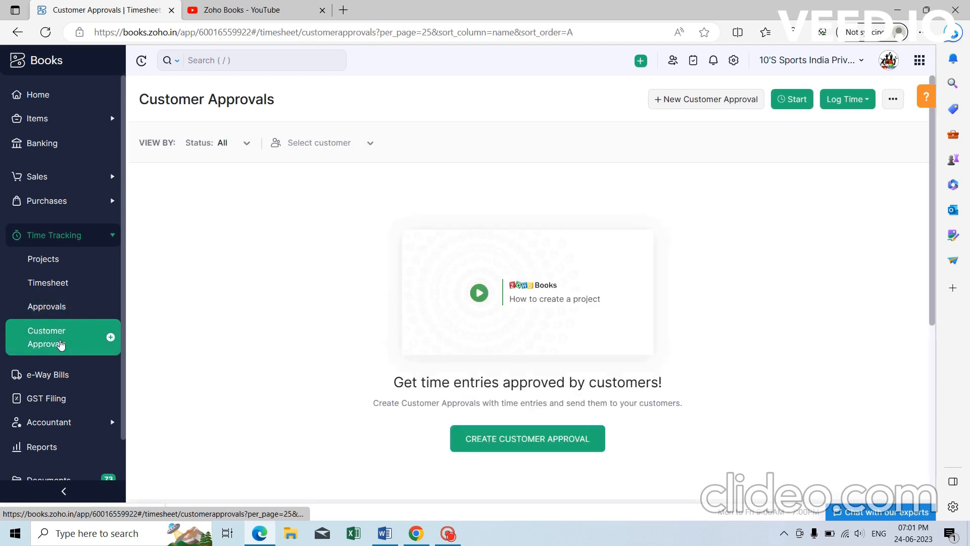
click(514, 445)
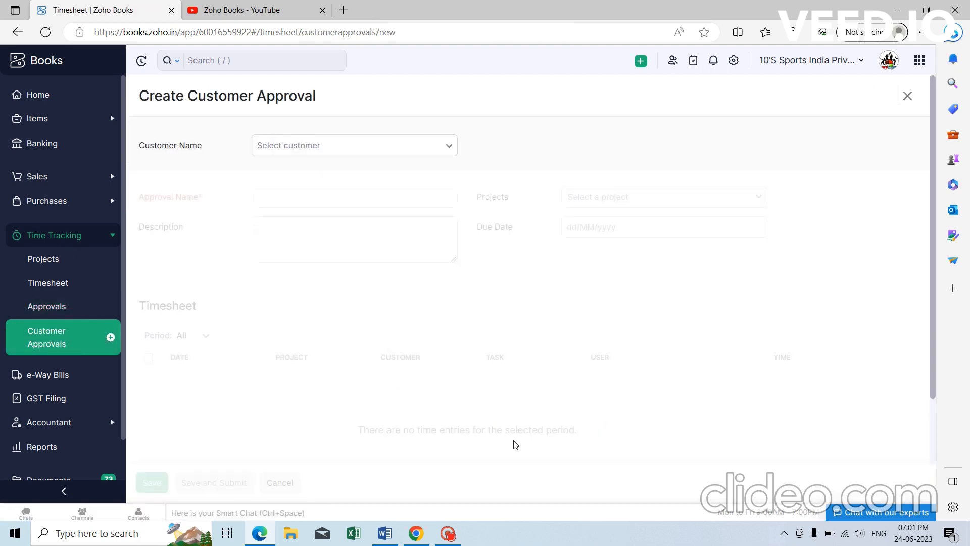
click(404, 158)
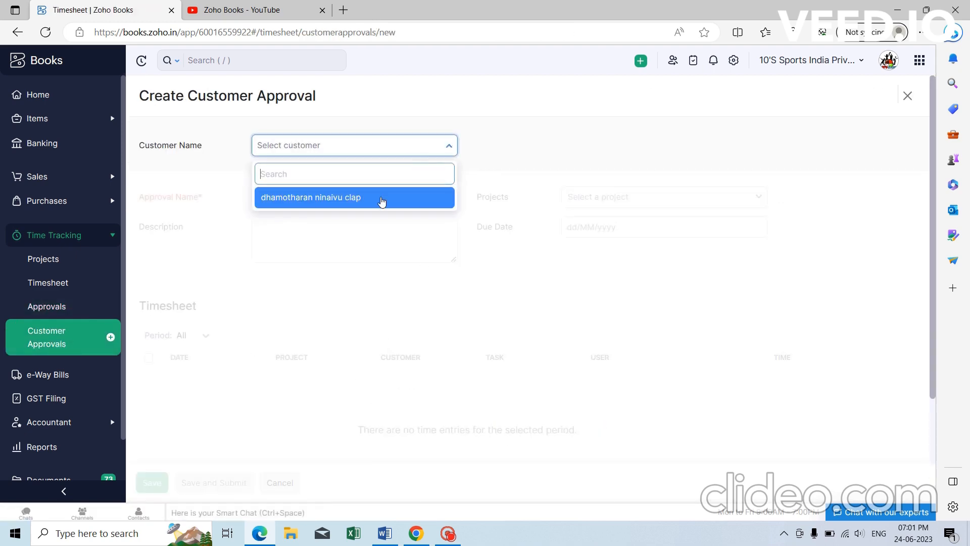
click(382, 198)
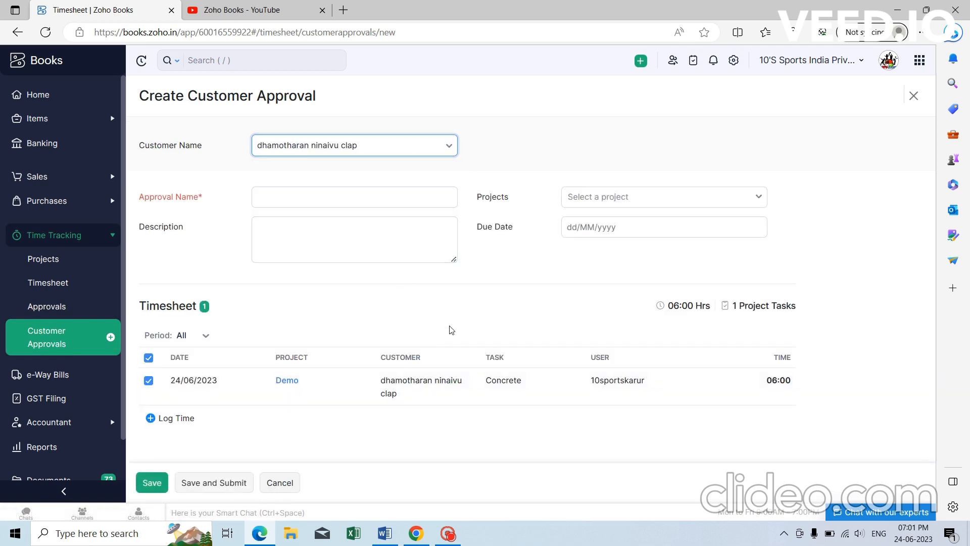
Add project Demo to the form, abandon it unsaved, and switch to Chrome.
key(Tab)
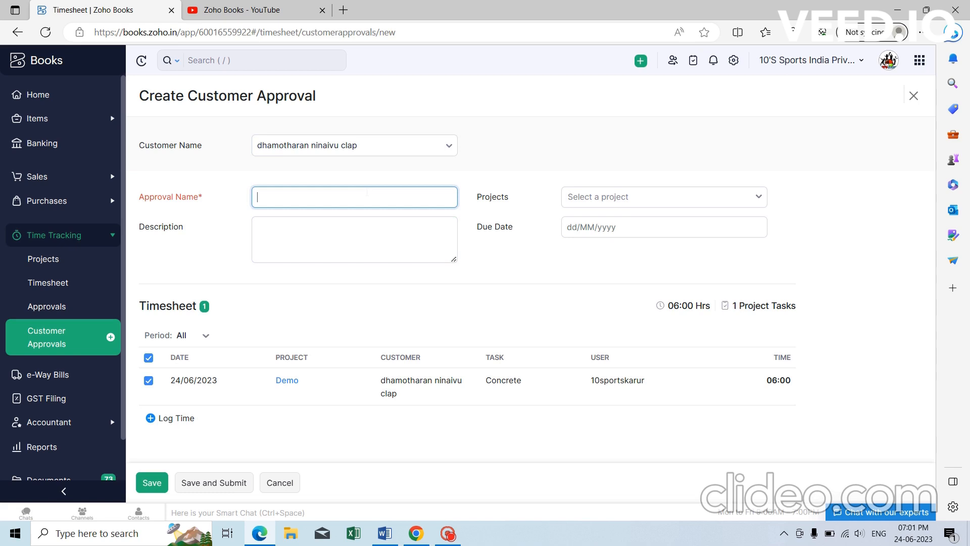
click(656, 197)
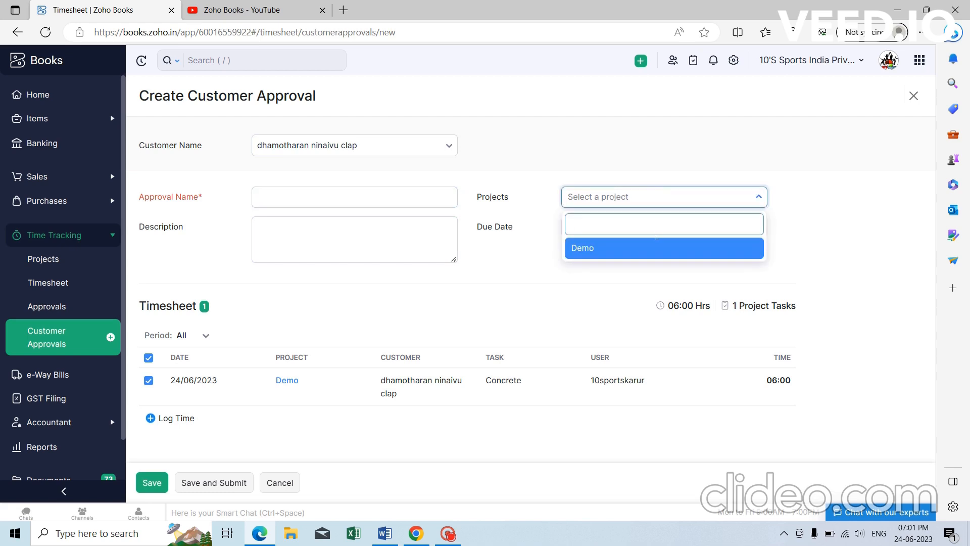
click(655, 253)
click(406, 246)
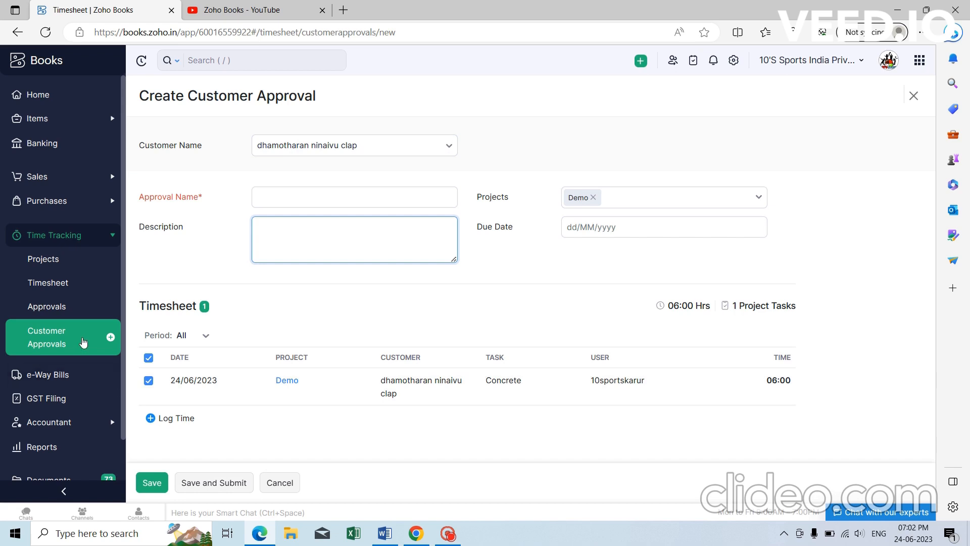
click(83, 342)
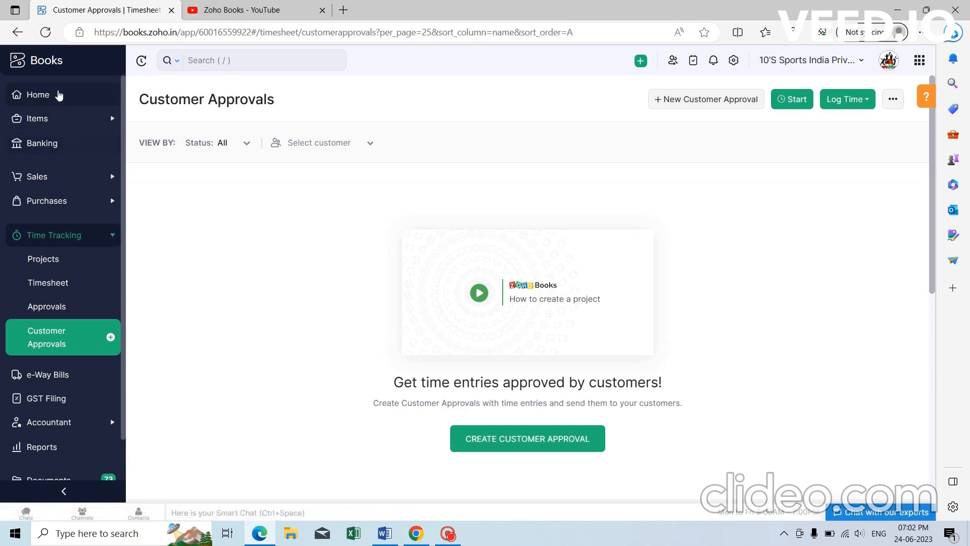
click(416, 533)
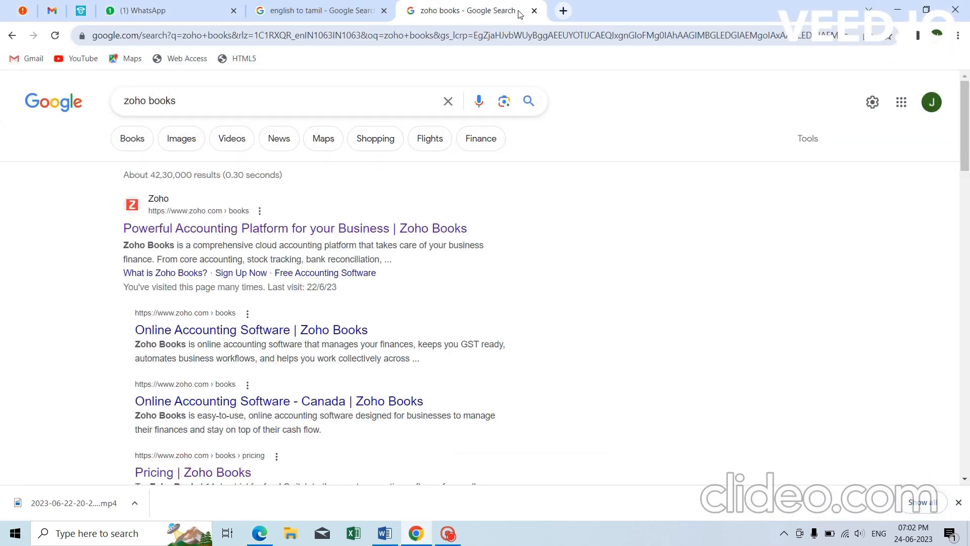
Close the Google search and translation tabs to get back to the Gmail inbox.
click(535, 10)
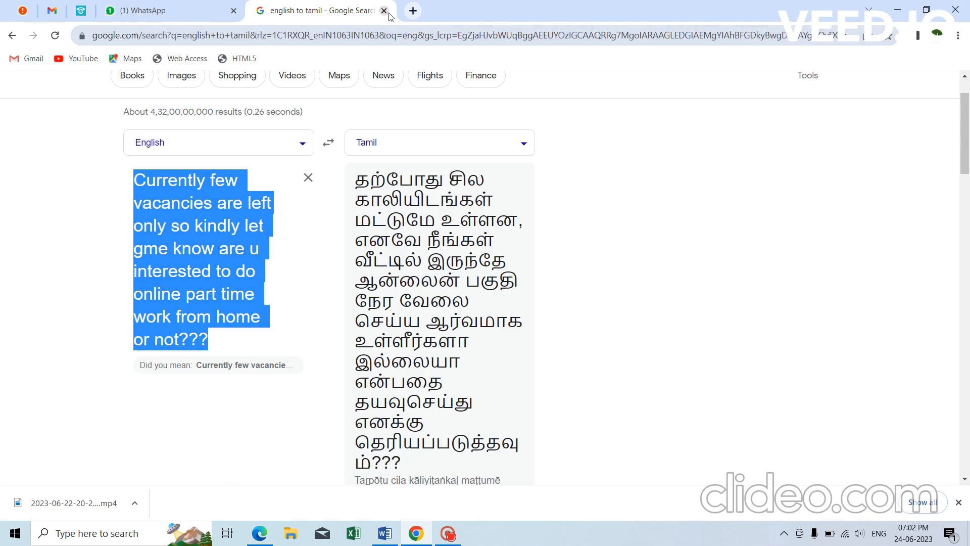
click(384, 11)
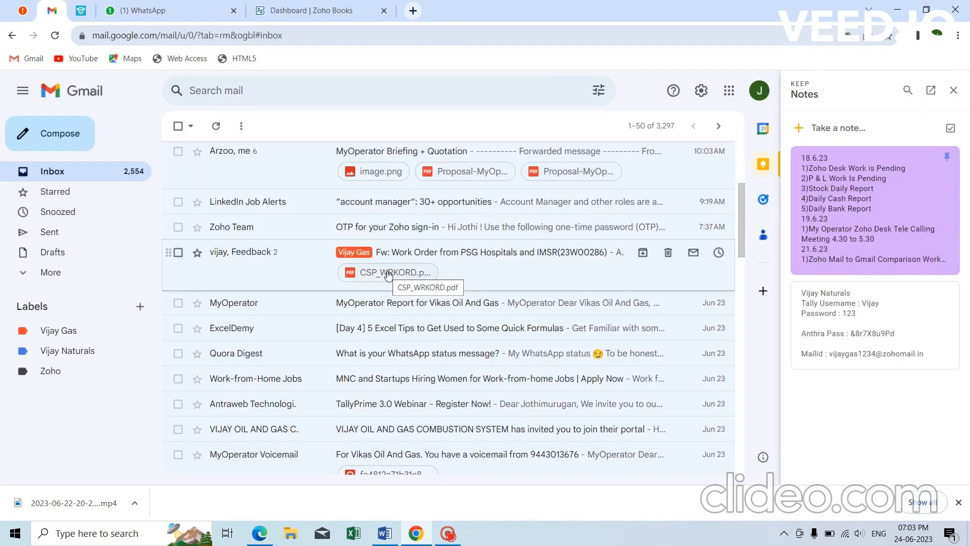
scroll(389, 278, down, 2)
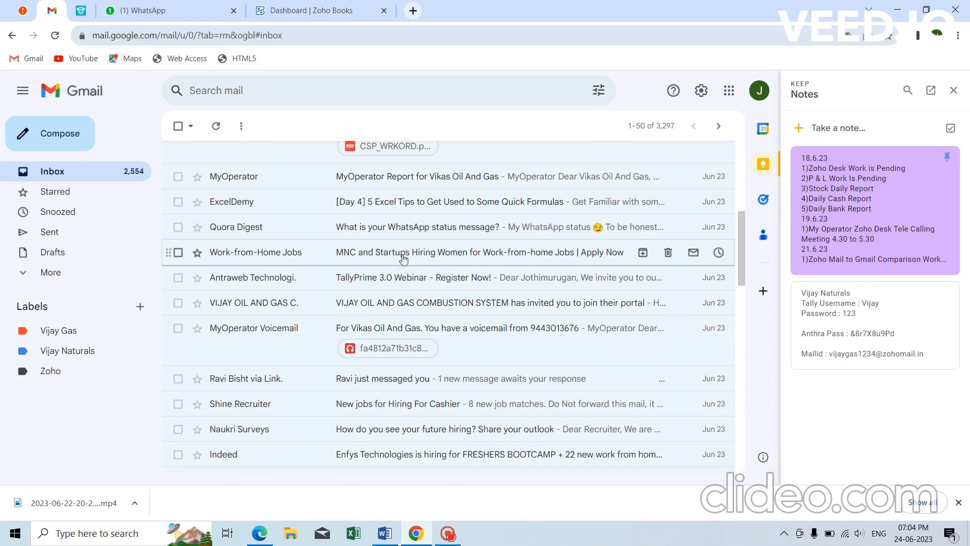
scroll(401, 255, down, 1)
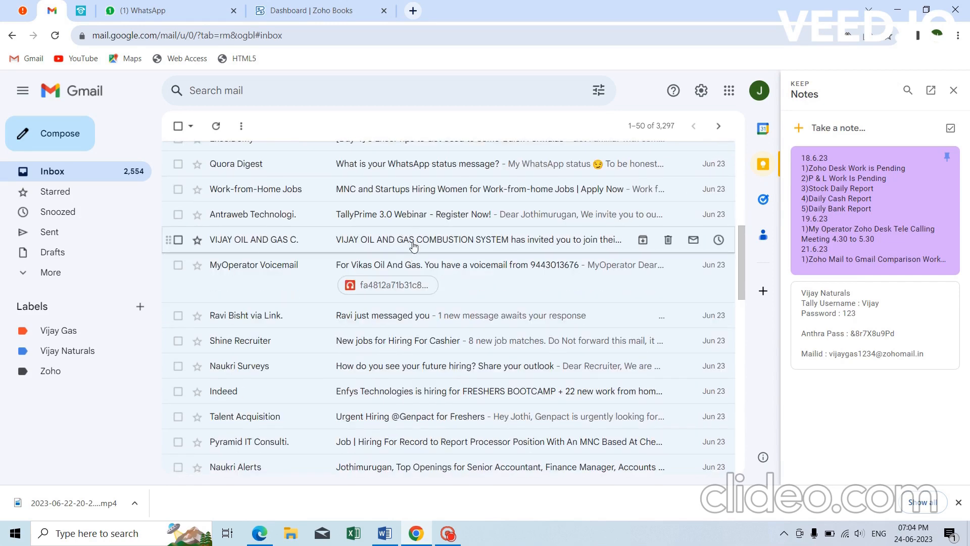
Open the portal invitation email and follow its Portal URL link.
click(415, 241)
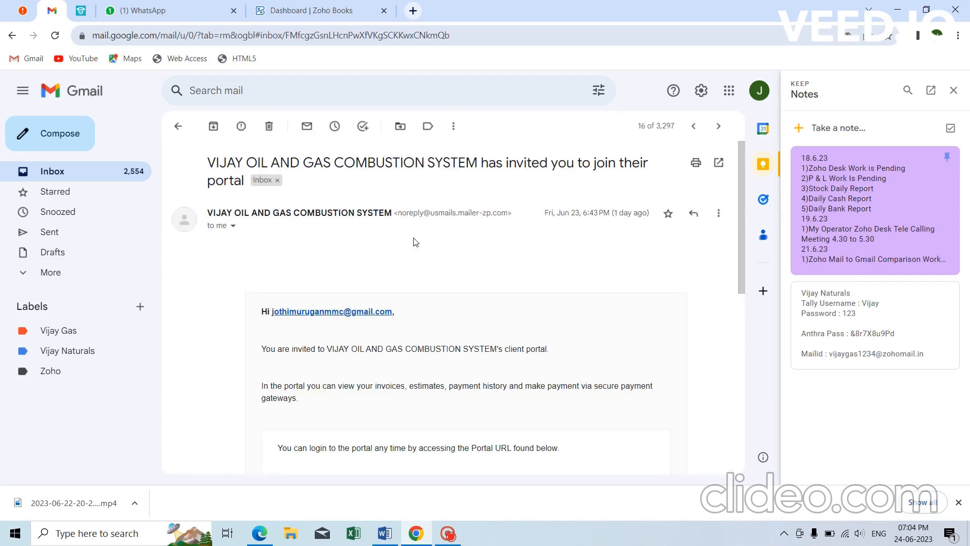
scroll(343, 279, down, 6)
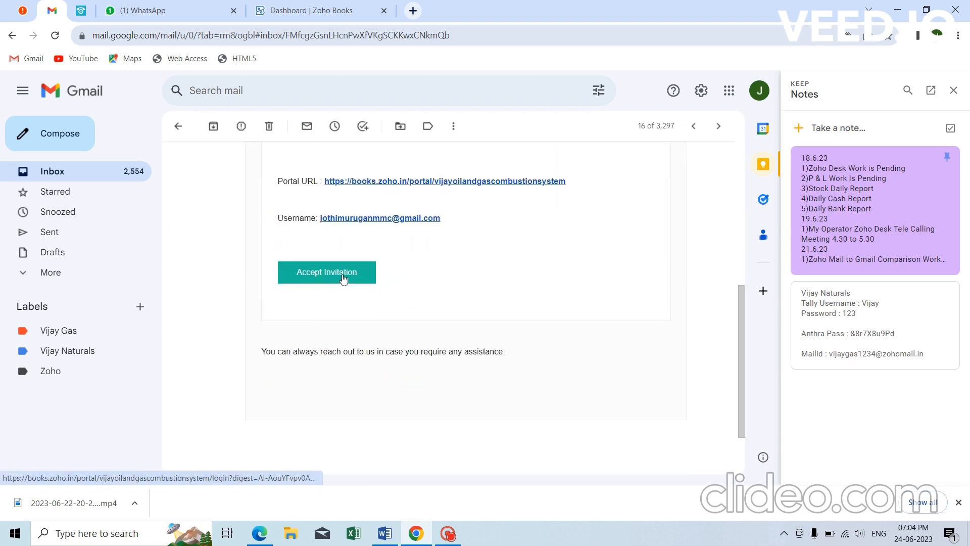
scroll(370, 256, up, 1)
click(414, 244)
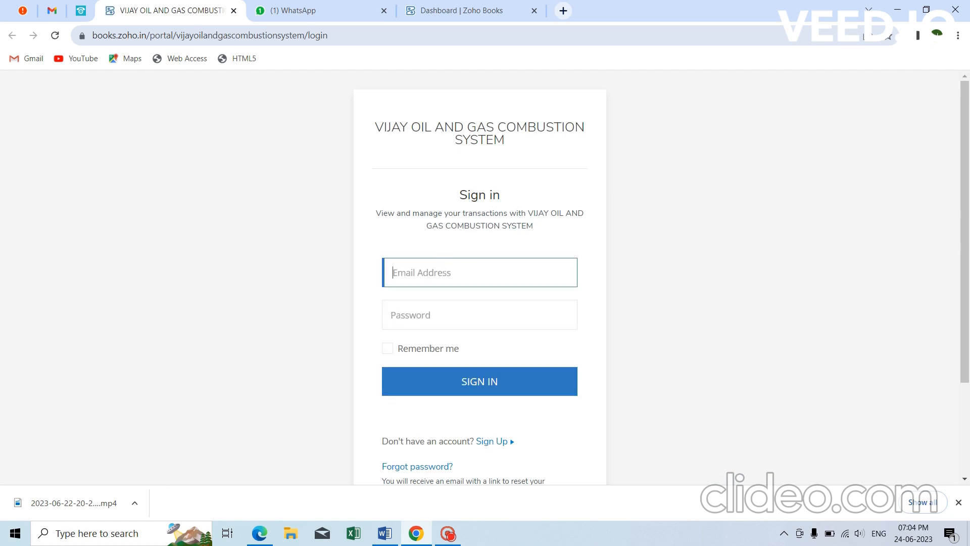
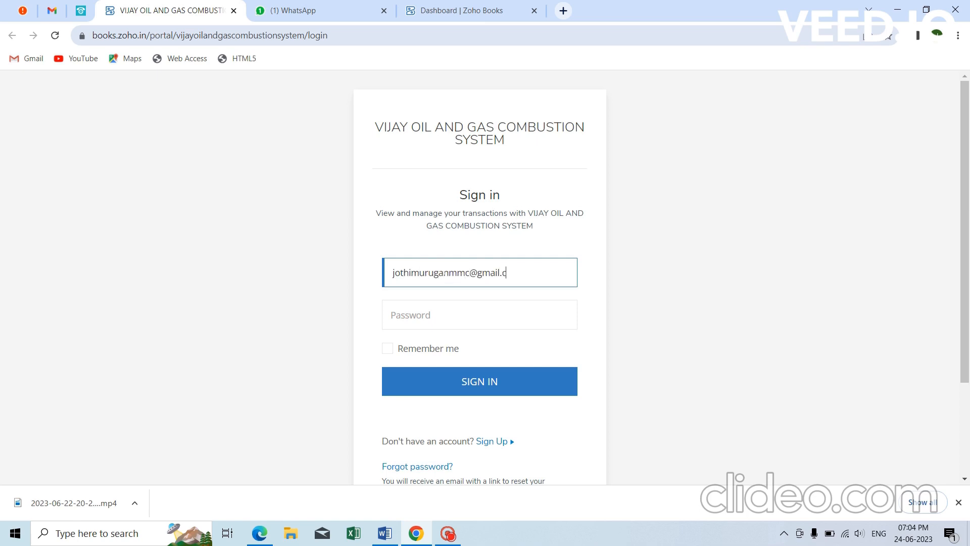
Sign in to the customer portal with the customer's e-mail and password.
key(Tab)
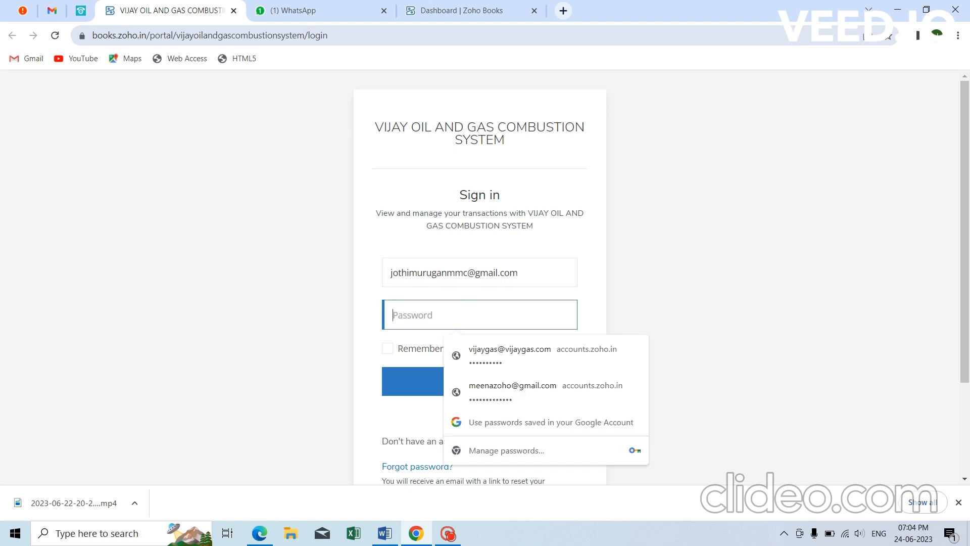
text(******)
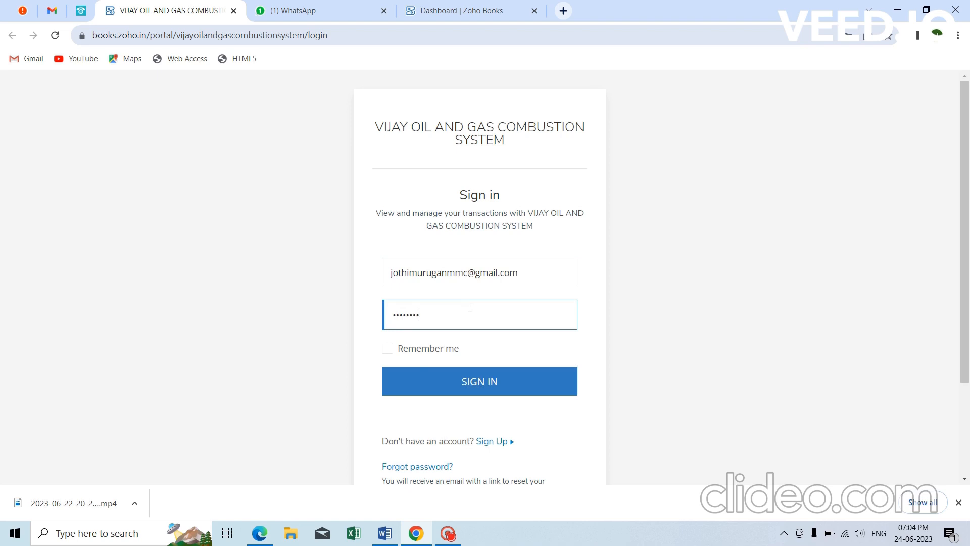
click(492, 386)
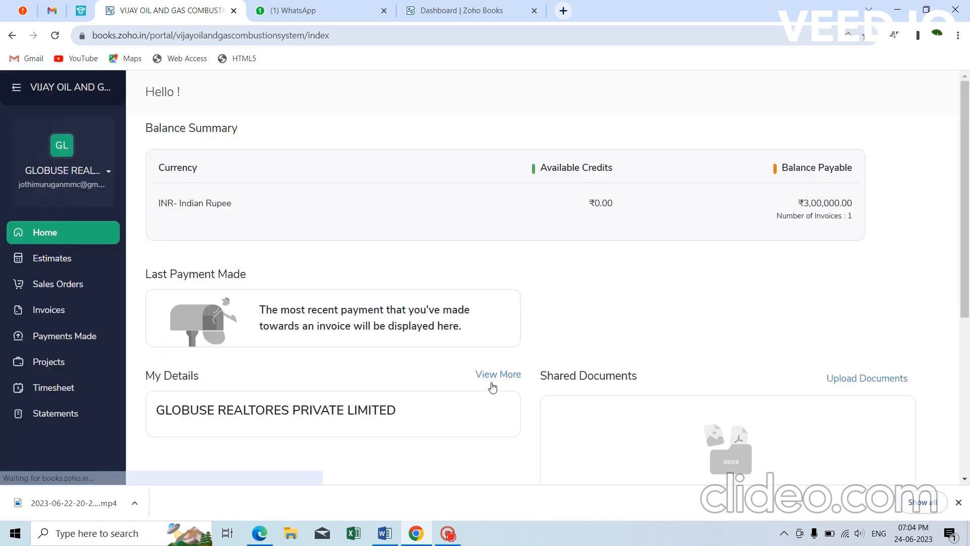
Look through Estimates and Invoices, then open the Timesheet Approvals page.
click(86, 259)
click(76, 310)
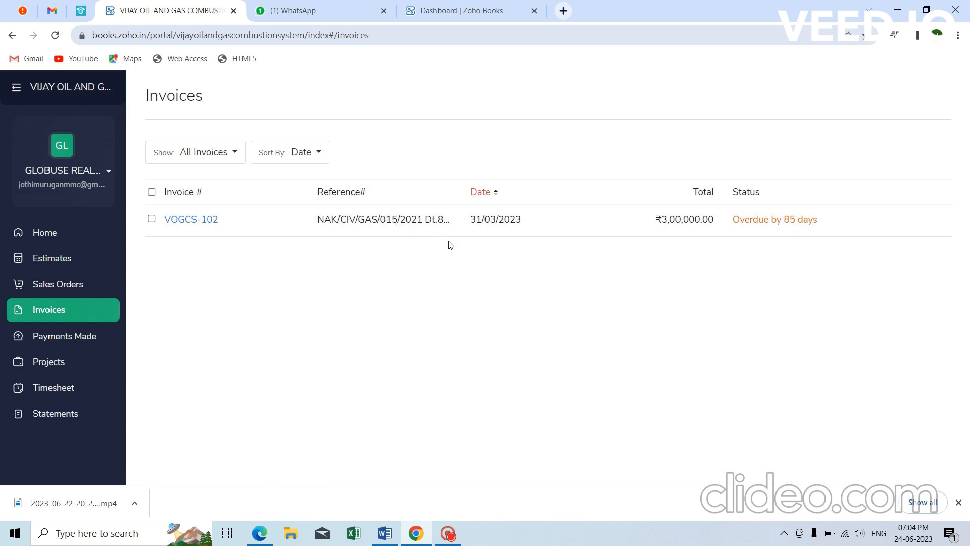
click(84, 398)
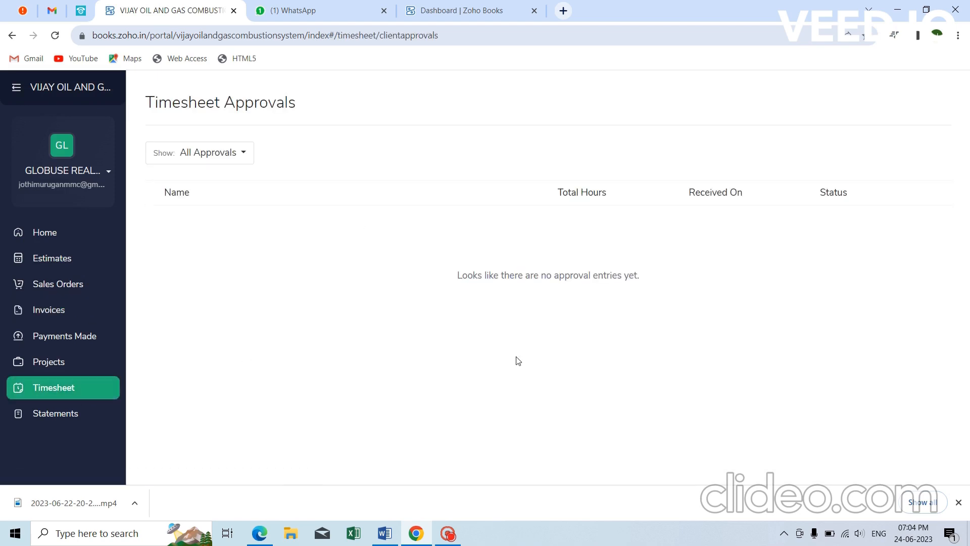